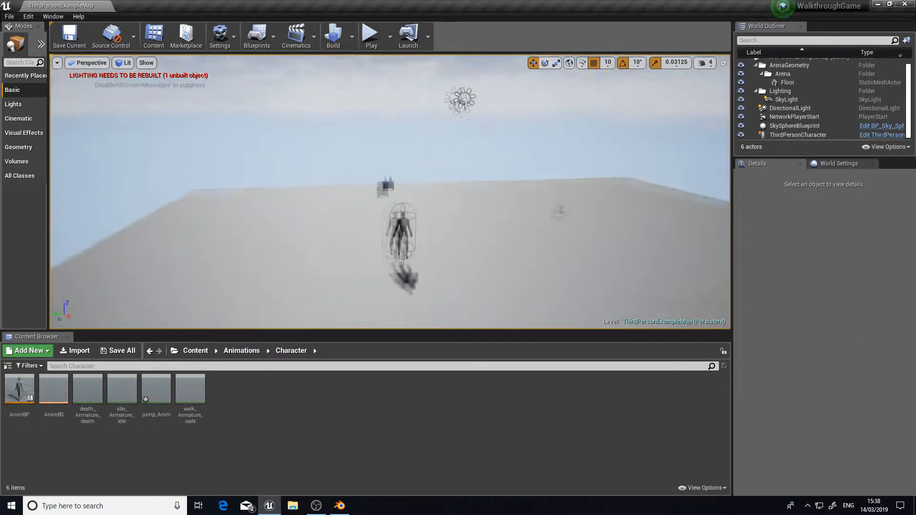
key("a")
right_click_drag(424, 202, 529, 210)
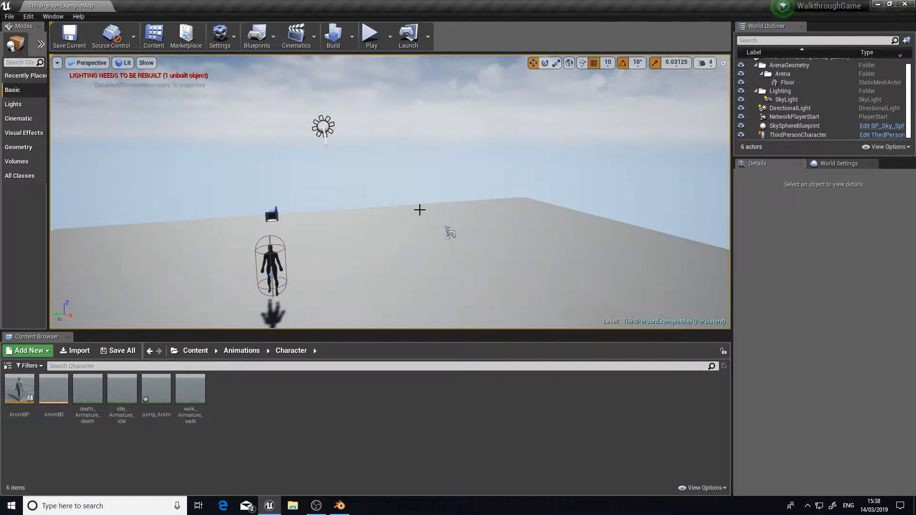
right_click_drag(419, 210, 441, 236)
key("d")
key("s")
left_click(373, 225)
right_click_drag(373, 226, 355, 221)
right_click(439, 190)
left_click(382, 180)
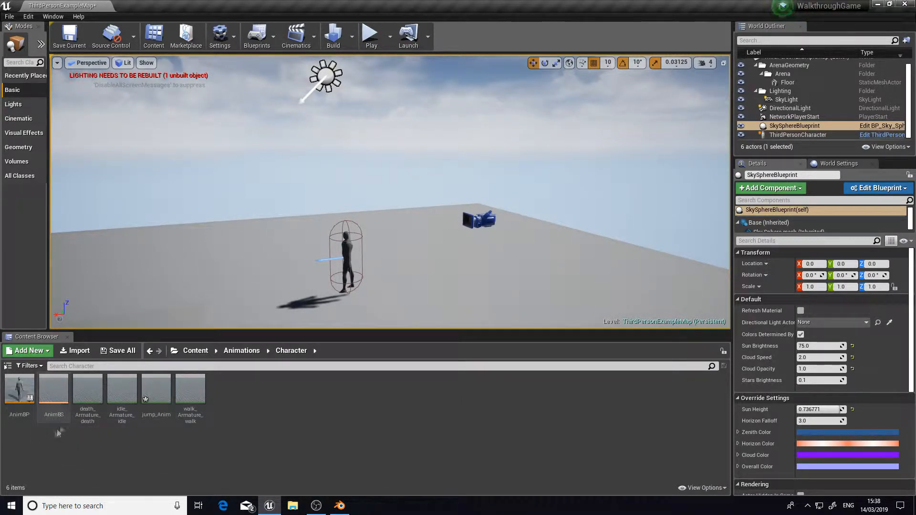
- Open the AnimBP animation blueprint full size and go to its New State Machine graph
double_click(14, 416)
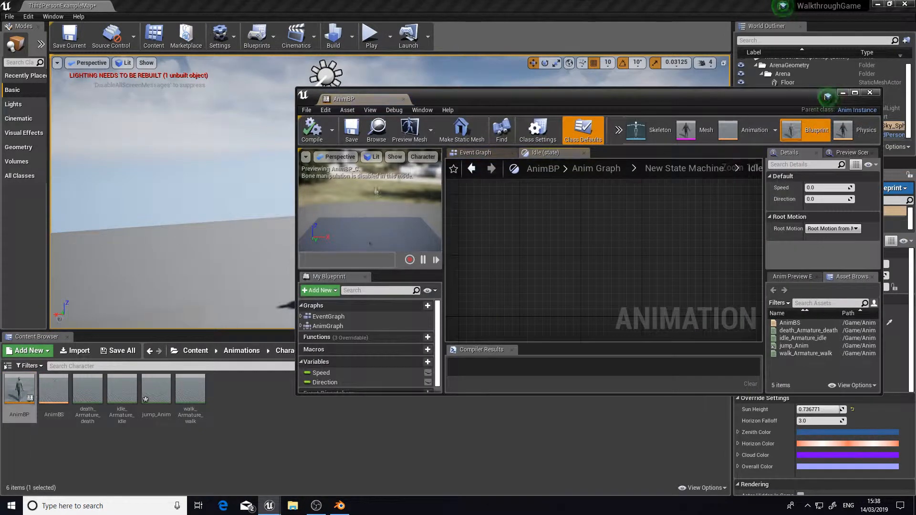
left_click(855, 93)
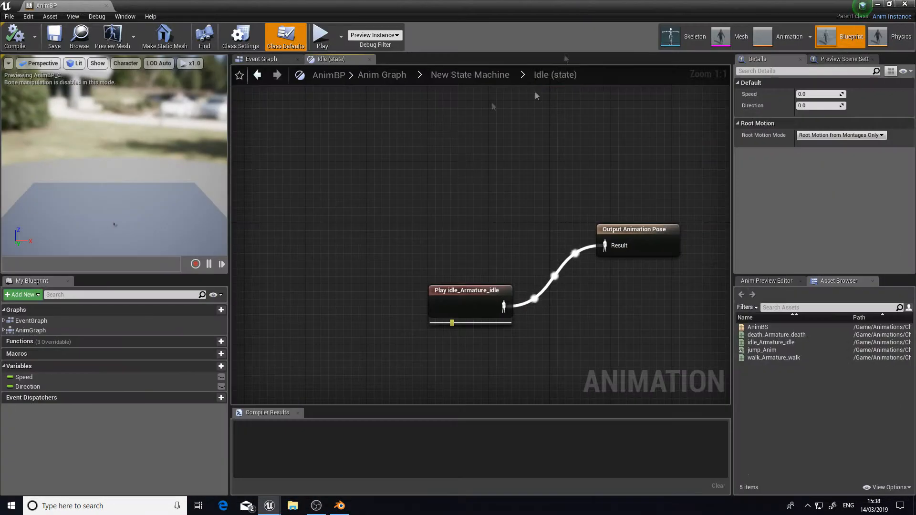
right_click_drag(501, 209, 428, 194)
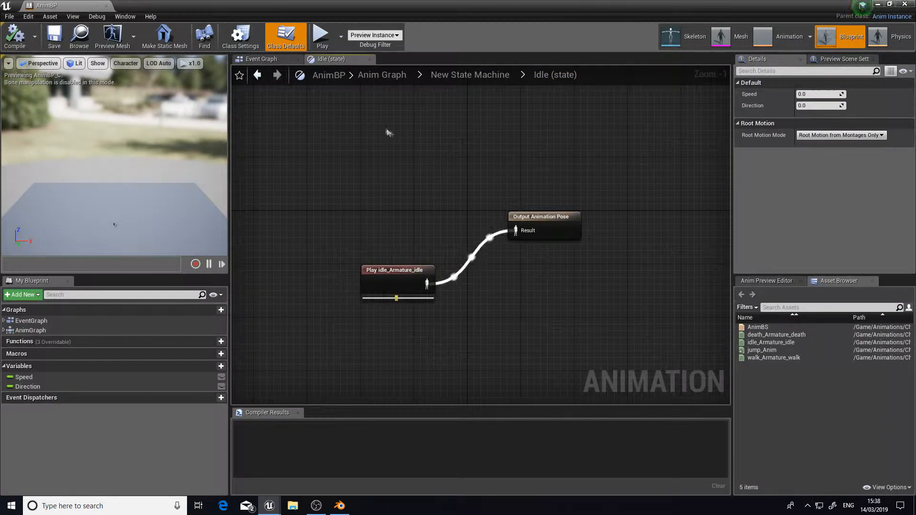
left_click(469, 75)
right_click_drag(566, 204, 422, 265)
right_click_drag(428, 208, 438, 264)
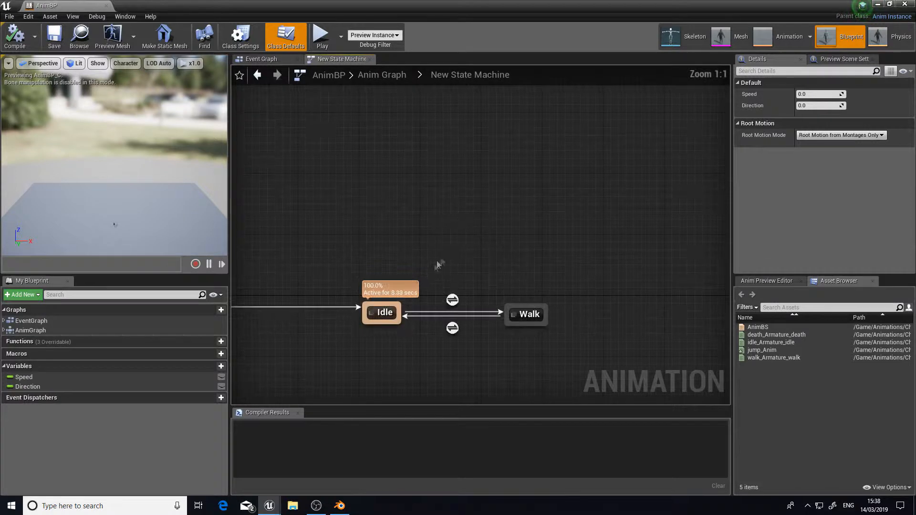
- Add a new state named Jump with a transition leading to it from Idle
left_click_drag(399, 309, 450, 175)
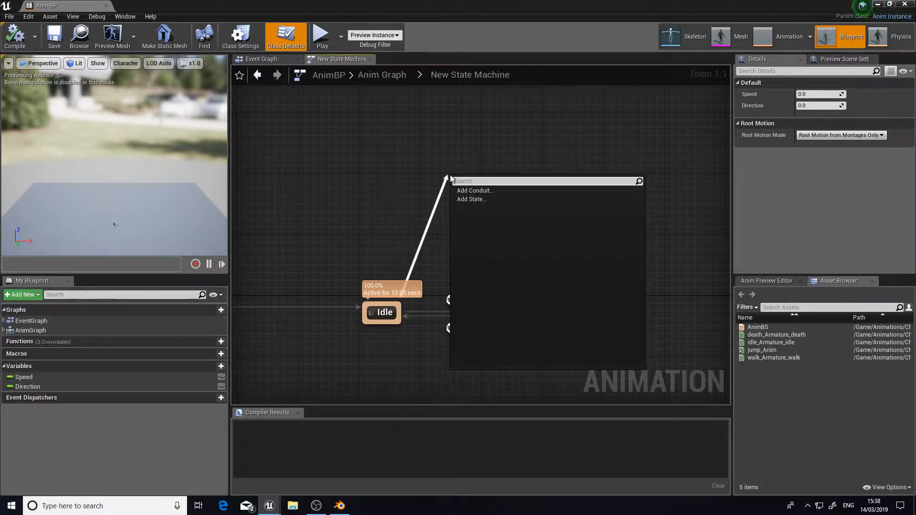
left_click(470, 199)
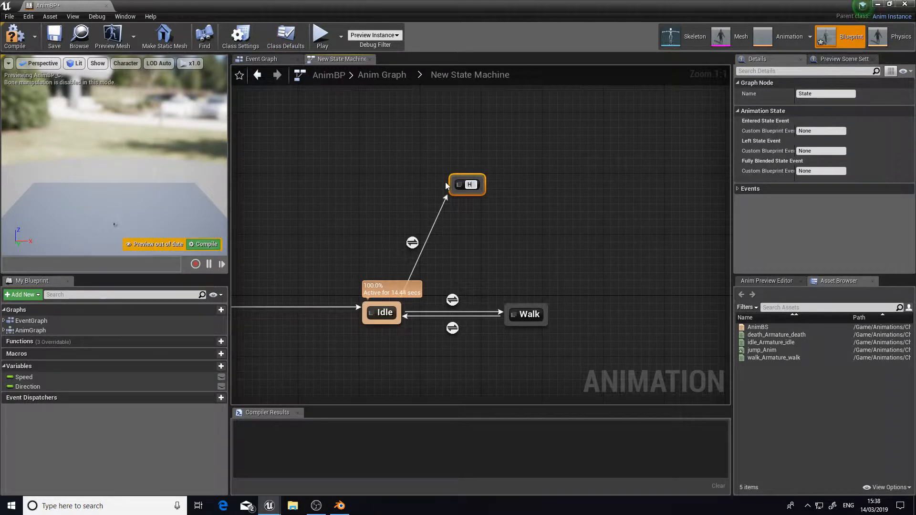
type("Jump")
key("Return")
- Connect the Jump state back to Idle and link it with Walk in both directions
left_click_drag(445, 181, 400, 307)
left_click_drag(485, 197, 463, 196)
left_click(465, 214)
right_click_drag(468, 235, 453, 224)
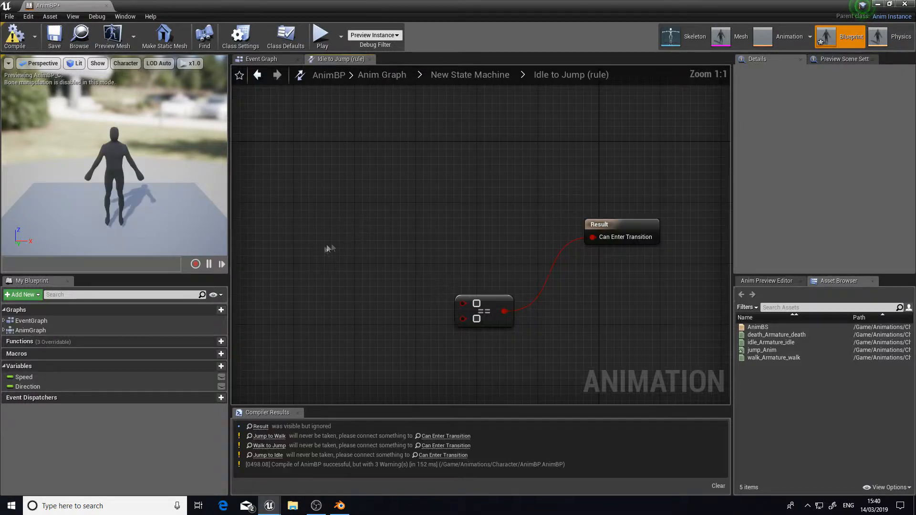
- Create a Boolean variable named Is_Falling in the animation blueprint
right_click_drag(328, 248, 351, 210)
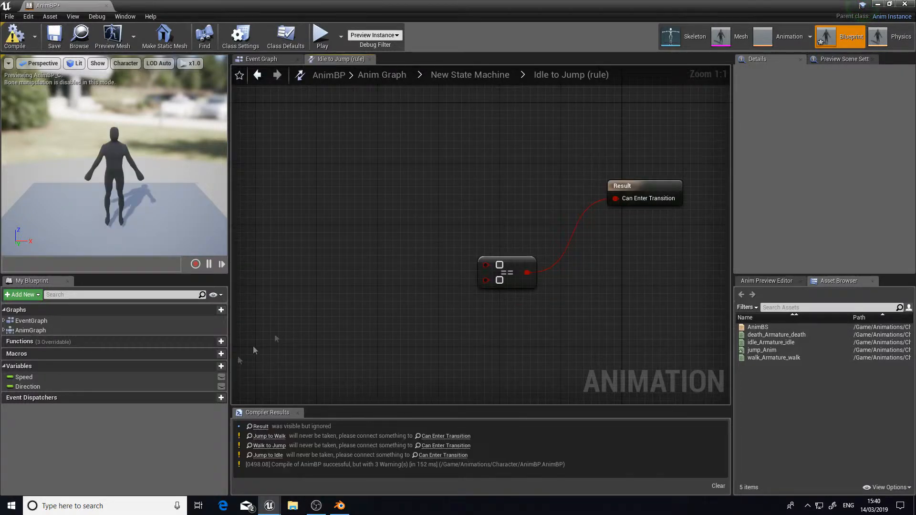
left_click(213, 366)
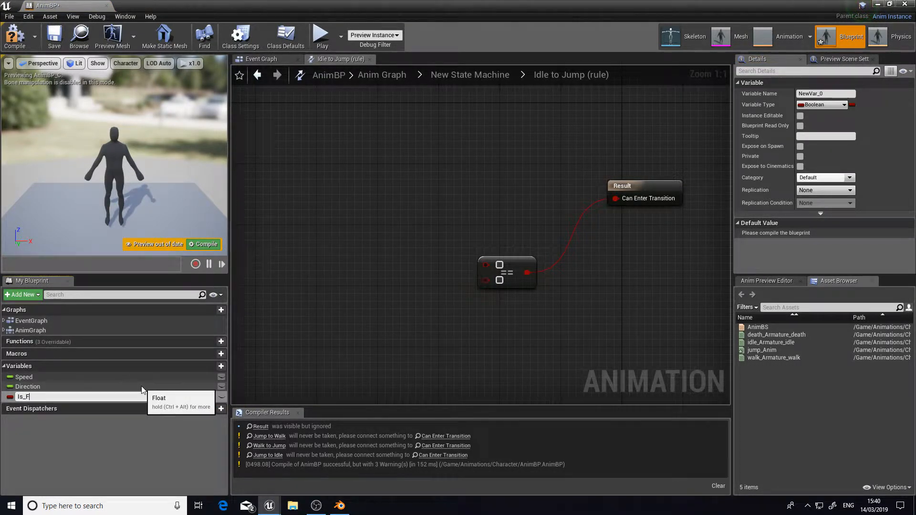
key("Return")
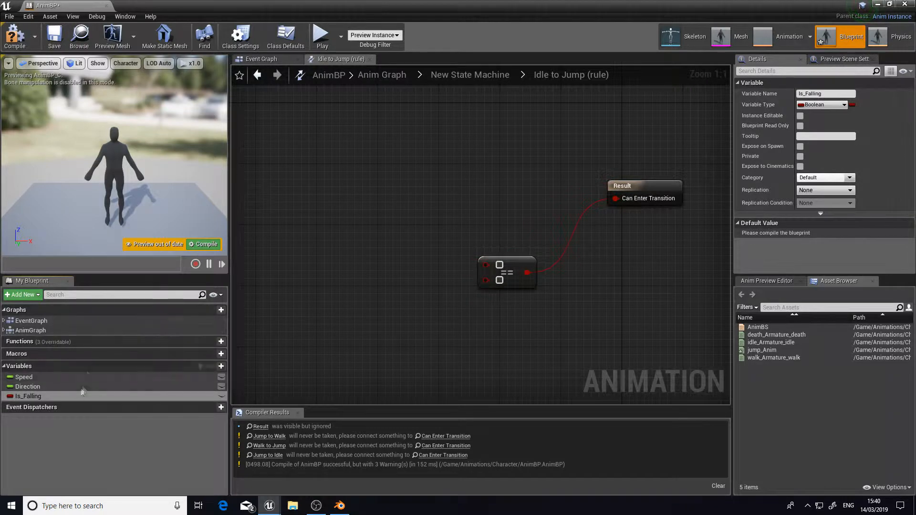
- Feed the value of Is_Falling into the first input of the Idle to Jump rule's equality node and compile the blueprint
left_click_drag(88, 398, 486, 264)
left_click(374, 261)
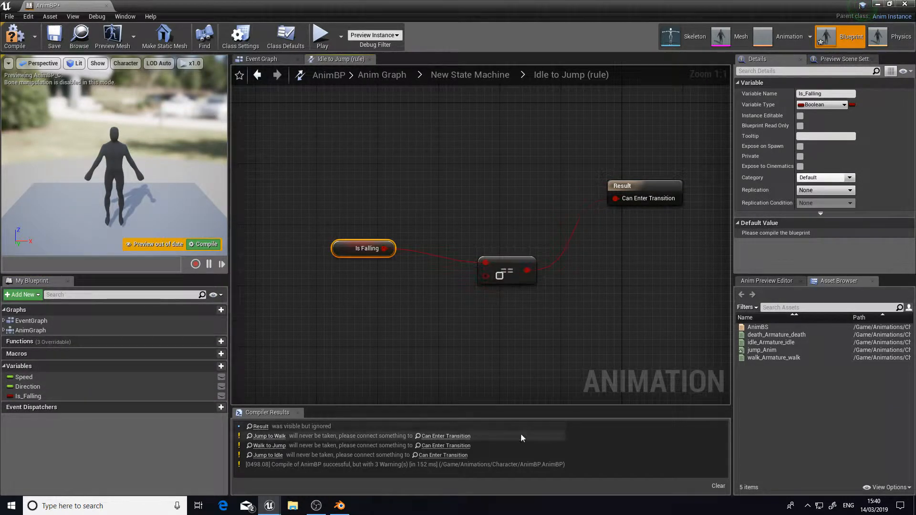
right_click_drag(538, 334, 602, 327)
left_click(584, 306)
right_click_drag(620, 289, 540, 301)
left_click(15, 36)
- Add an Equal Boolean node feeding Can Enter Transition in the Jump to Idle rule
left_click(470, 74)
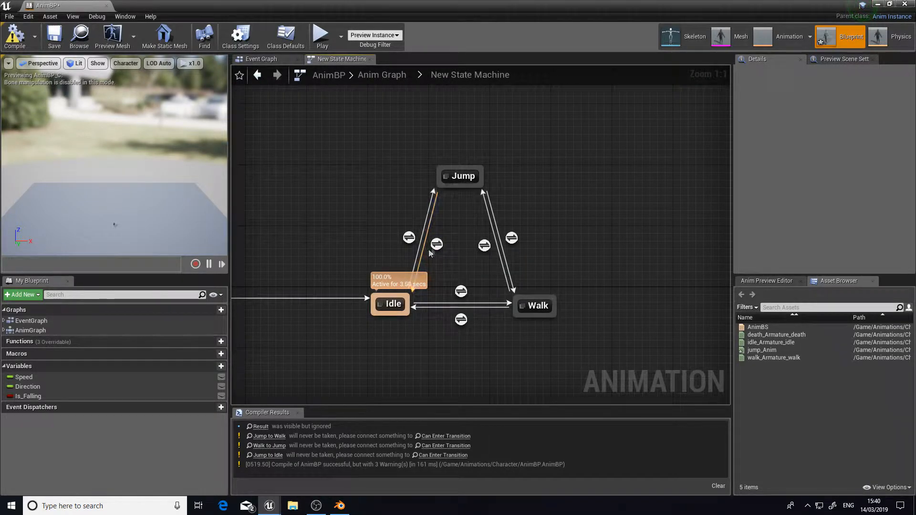
double_click(436, 245)
left_click_drag(579, 246, 408, 298)
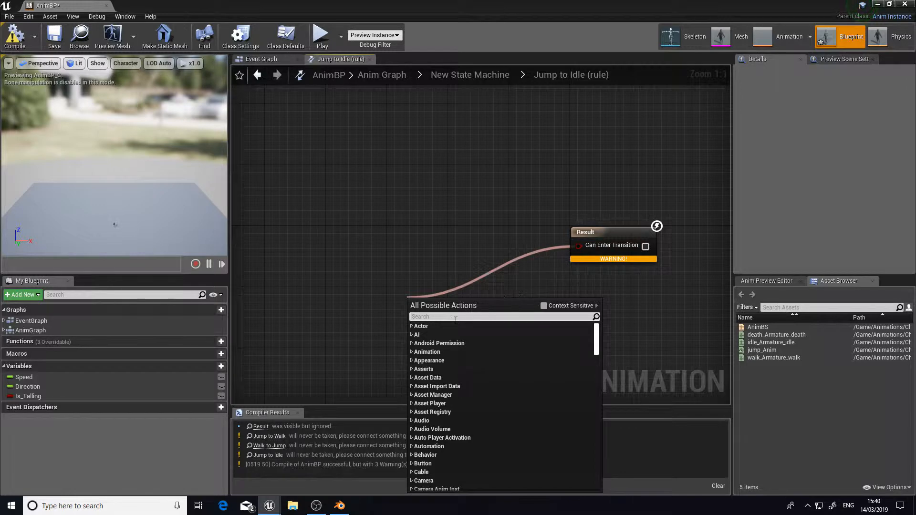
type("fa")
key("BackSpace")
key("BackSpace")
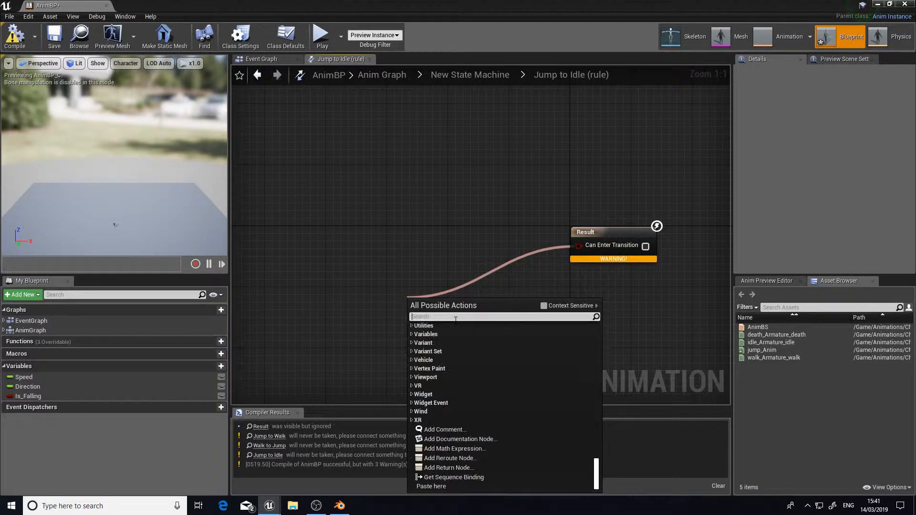
type("bool")
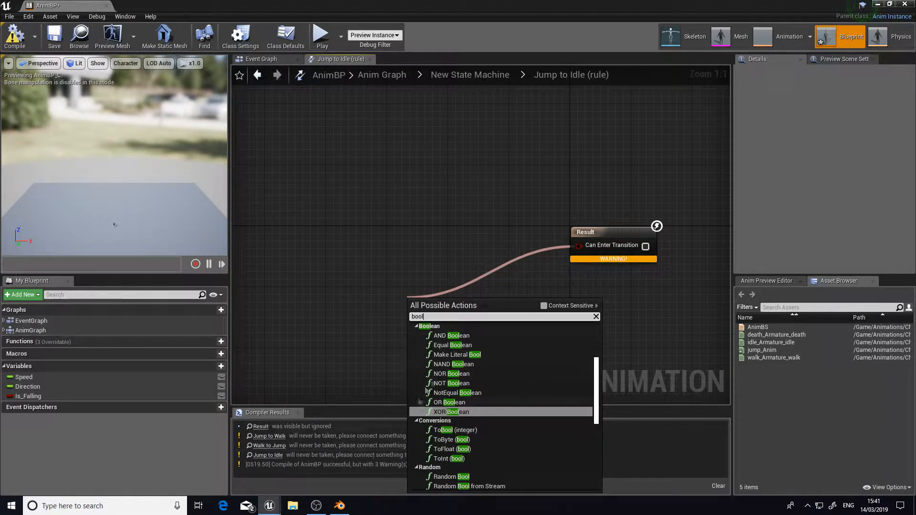
left_click(453, 345)
right_click_drag(382, 321, 478, 306)
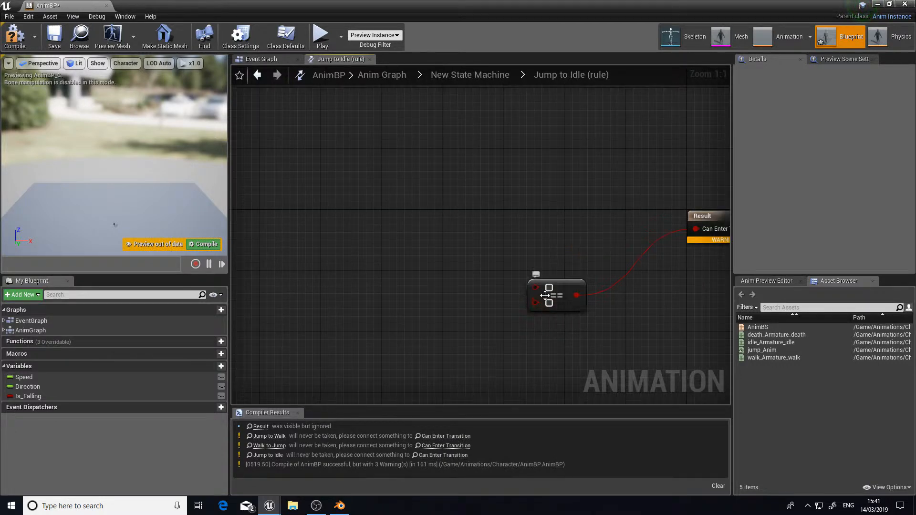
- Connect a getter of Is_Falling to the Jump to Idle comparison's first input and compile the blueprint
left_click_drag(27, 396, 394, 272)
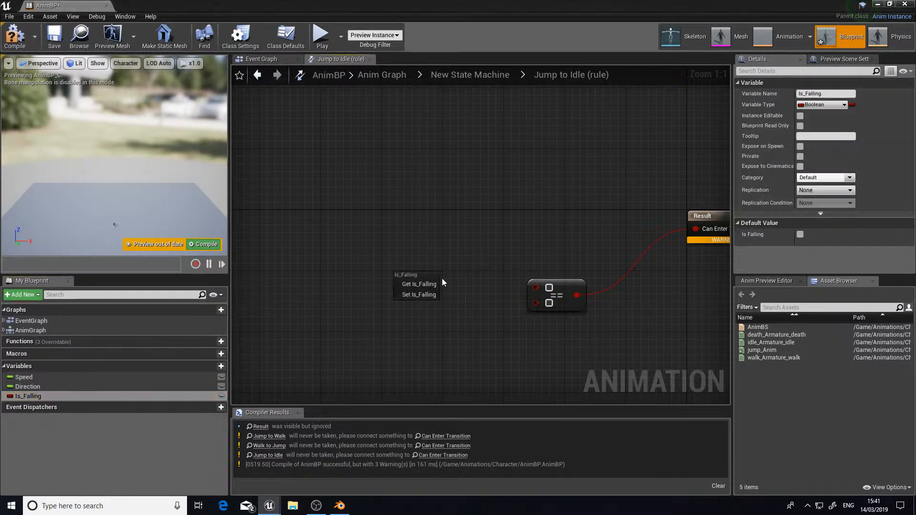
left_click(414, 285)
left_click_drag(533, 289, 535, 289)
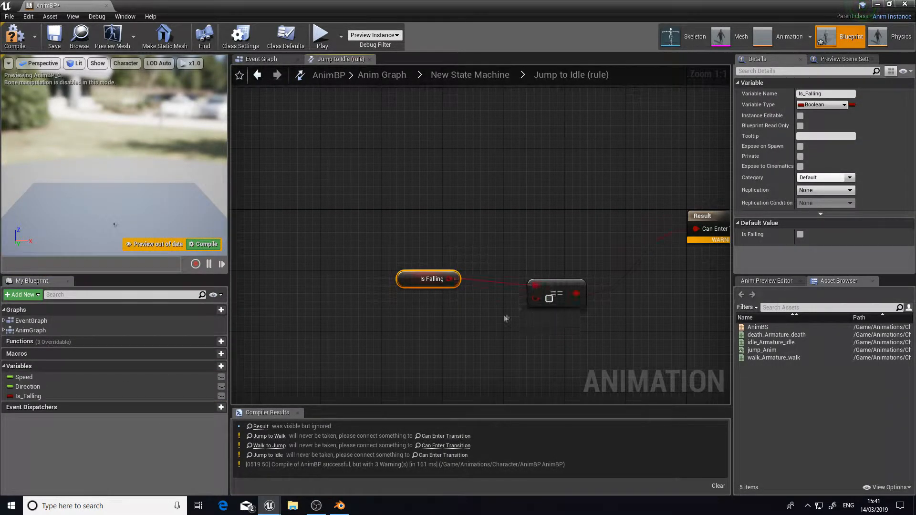
right_click_drag(504, 318, 410, 318)
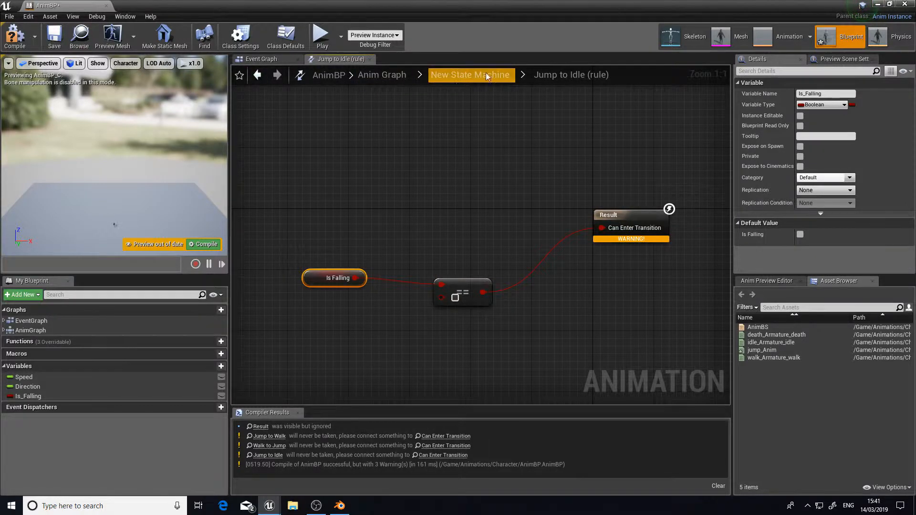
left_click(470, 75)
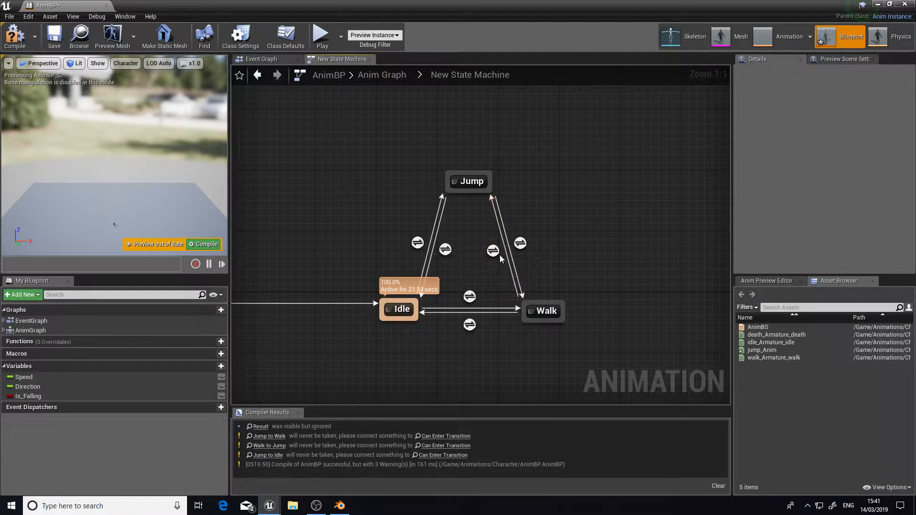
right_click_drag(435, 287, 465, 287)
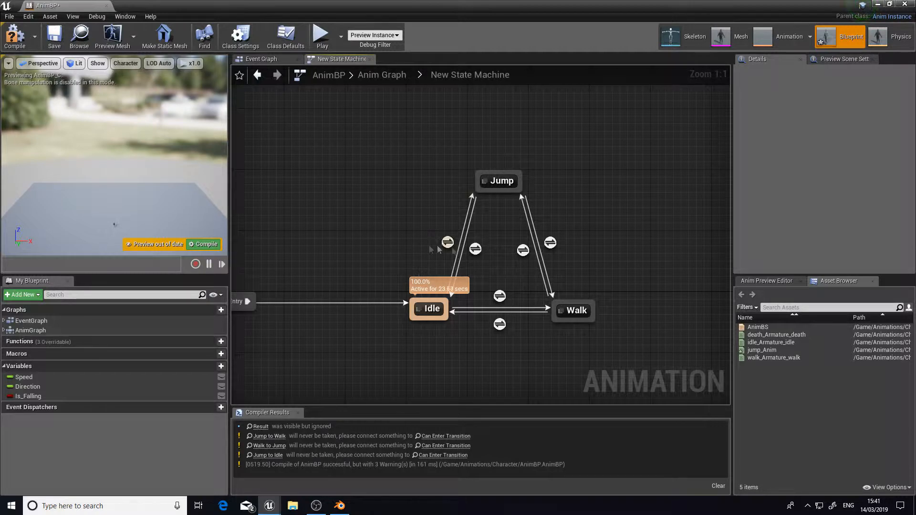
left_click(9, 17)
left_click(19, 112)
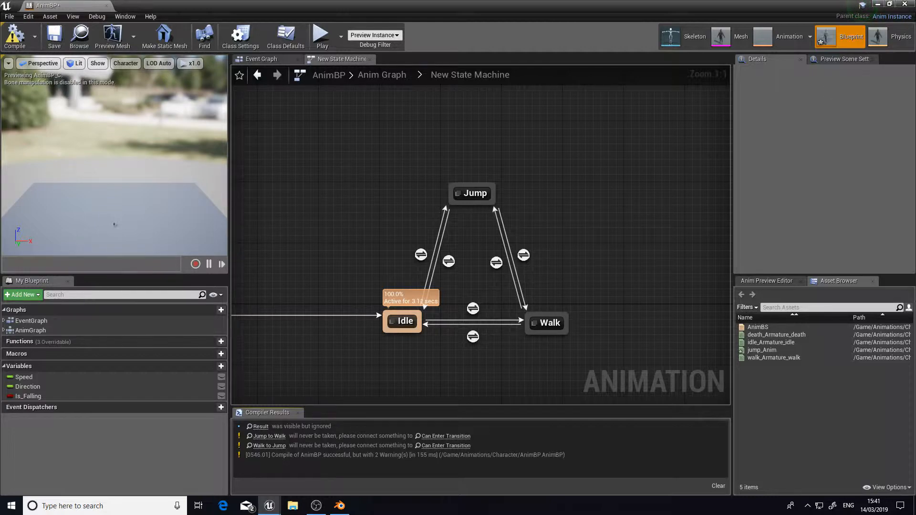
- Leave the animation blueprint editor and open the blueprint of the ThirdPersonCharacter placed in the level
left_click(903, 5)
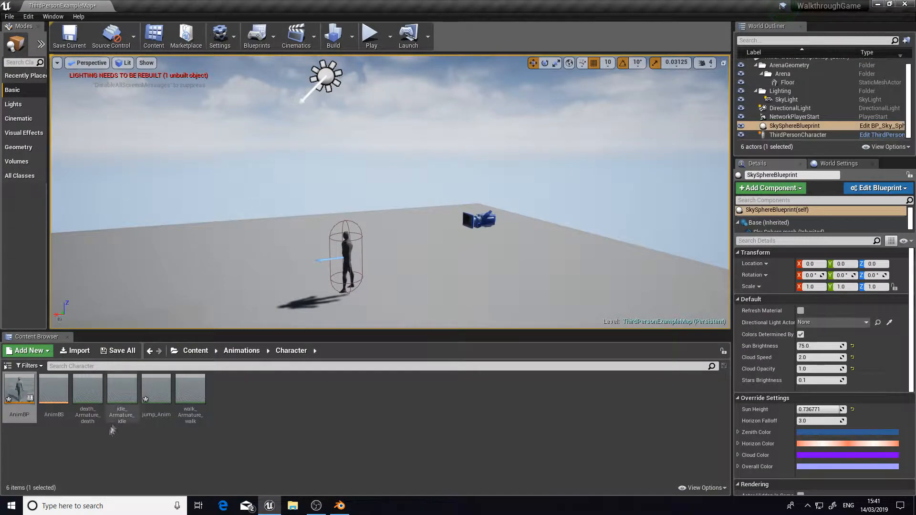
left_click(83, 434)
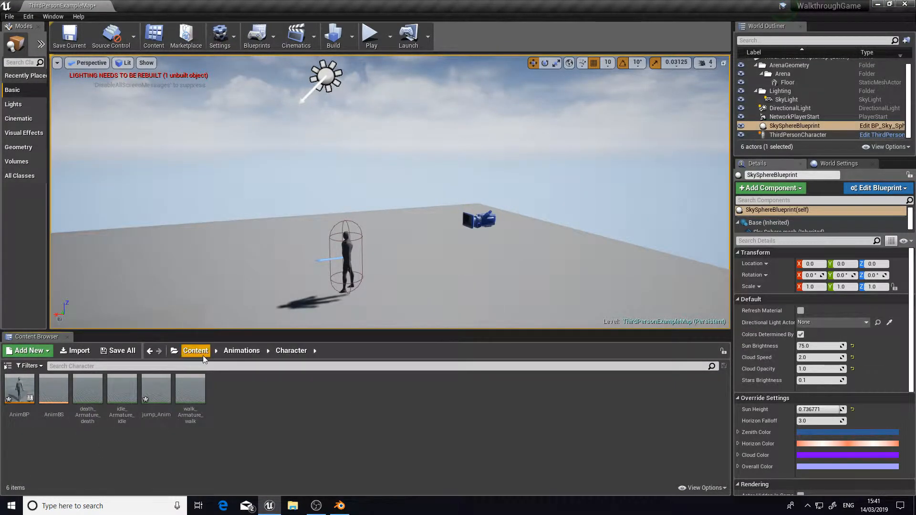
left_click(351, 253)
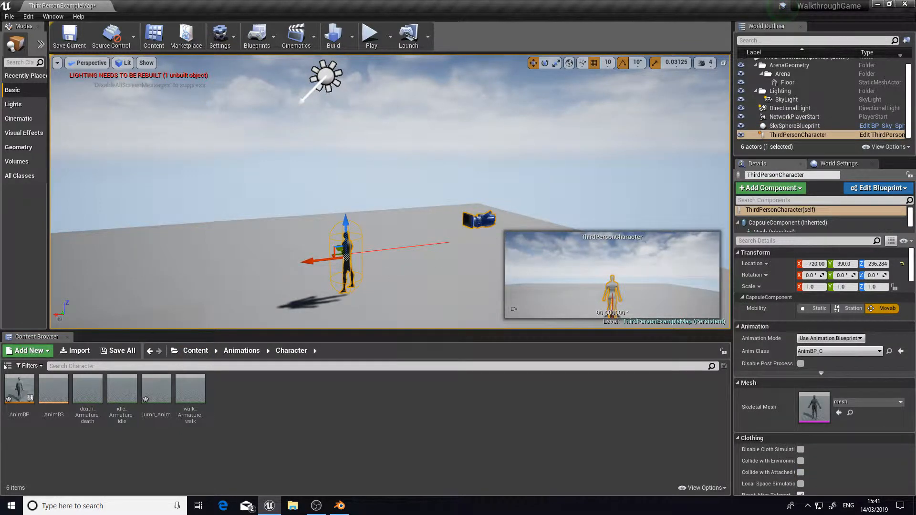
left_click(872, 193)
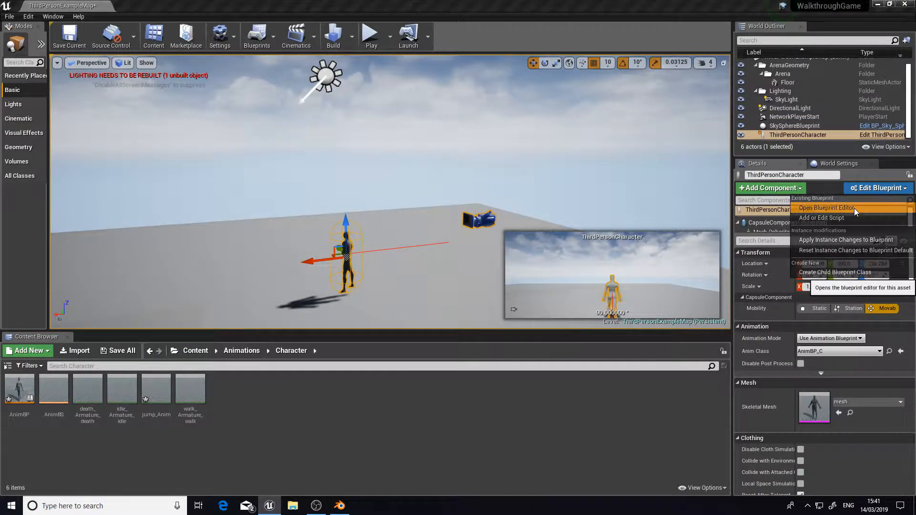
left_click(854, 208)
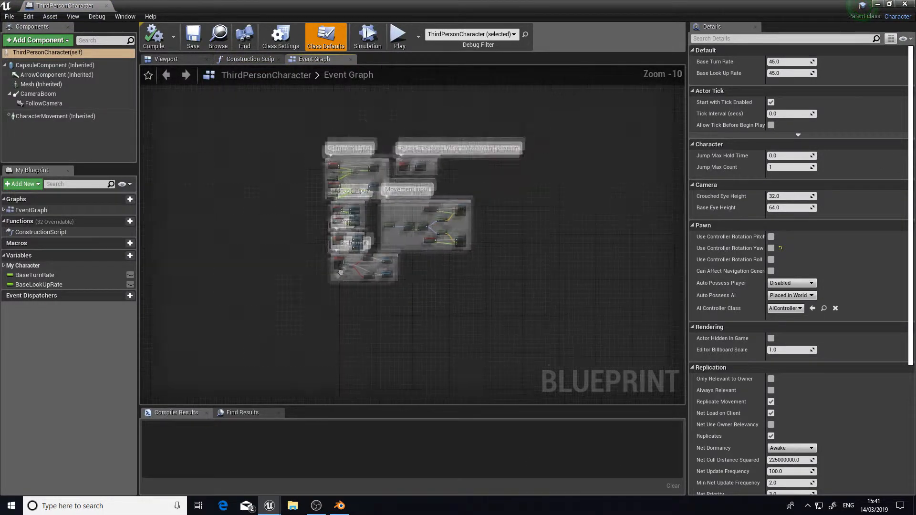
- Examine the character's Event Graph, from the gamepad and movement groups to the free space beneath Touch input
scroll(323, 157, "up", 3)
right_click_drag(333, 172, 394, 111)
scroll(395, 143, "down", 3)
right_click_drag(414, 281, 395, 279)
scroll(397, 262, "up", 2)
scroll(395, 279, "down", 3)
scroll(339, 233, "up", 2)
right_click_drag(409, 205, 388, 205)
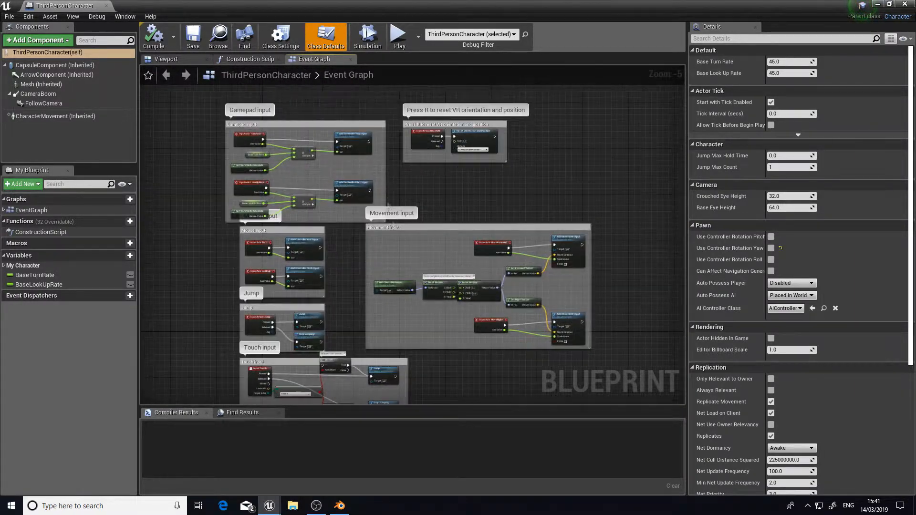
scroll(265, 144, "down", 2)
right_click_drag(369, 306, 385, 244)
scroll(385, 245, "up", 2)
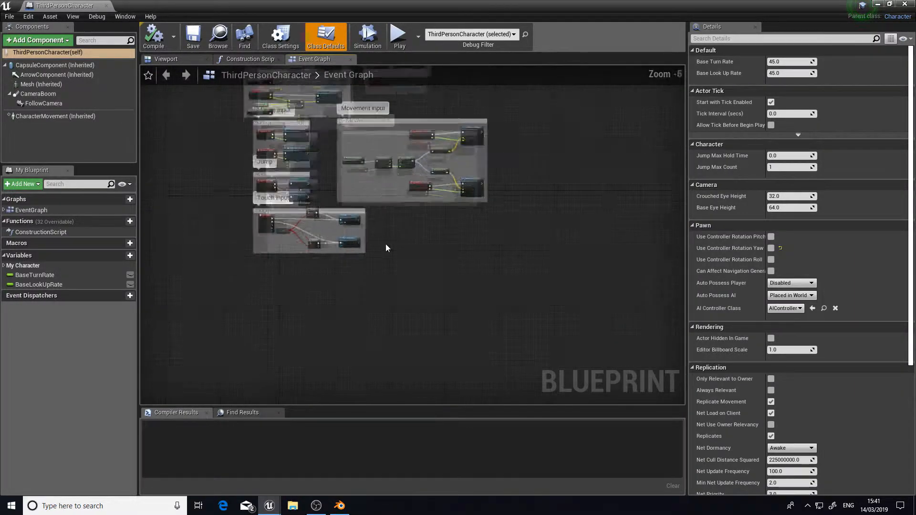
scroll(380, 265, "down", 3)
scroll(329, 259, "up", 3)
- Add an Is Falling node targeting Character Movement in the free space beneath the Touch input group
right_click(322, 253)
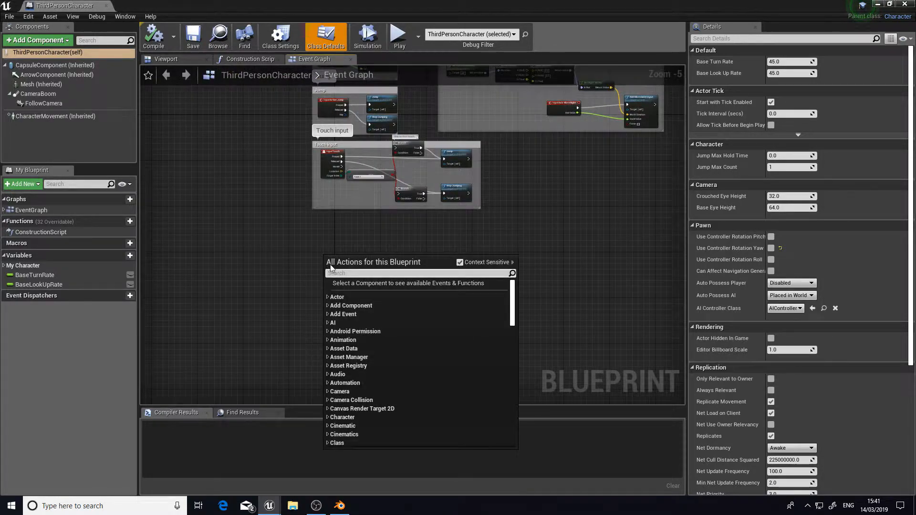
type("if")
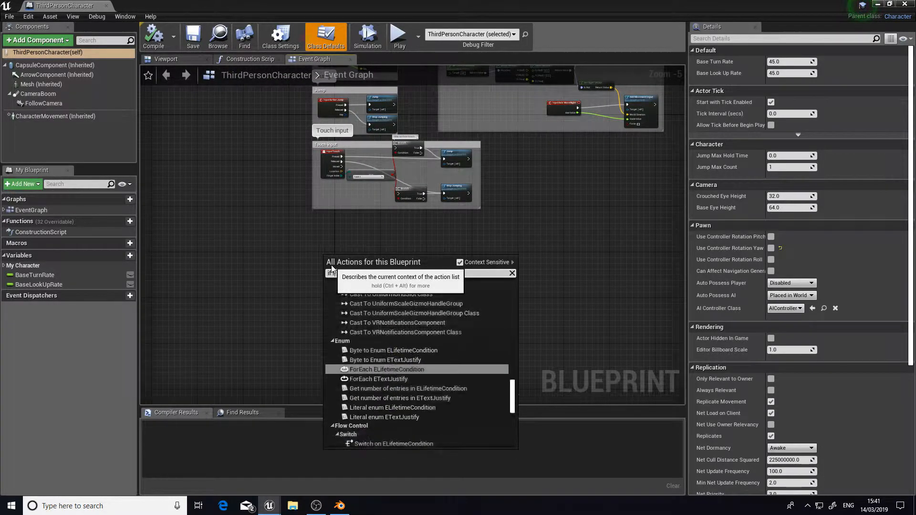
key("BackSpace")
type("s falli")
key("Return")
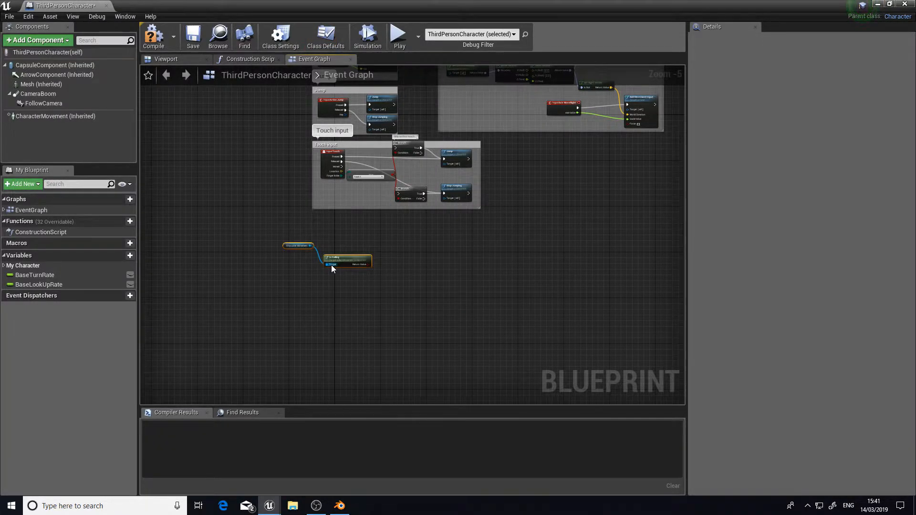
scroll(332, 266, "up", 5)
right_click_drag(357, 307, 306, 312)
left_click_drag(298, 260, 290, 245)
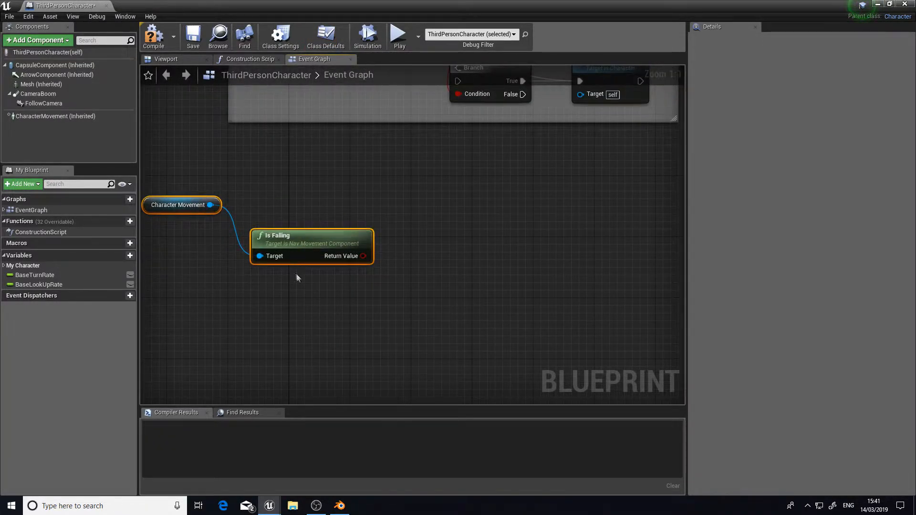
- Delete the Character Movement node wired to Is Falling's Target
right_click_drag(296, 274, 435, 316)
left_click(312, 267)
left_click_drag(417, 285, 400, 261)
left_click(413, 311)
right_click_drag(426, 318, 229, 316)
right_click_drag(141, 266, 186, 269)
left_click(164, 256)
key("Delete")
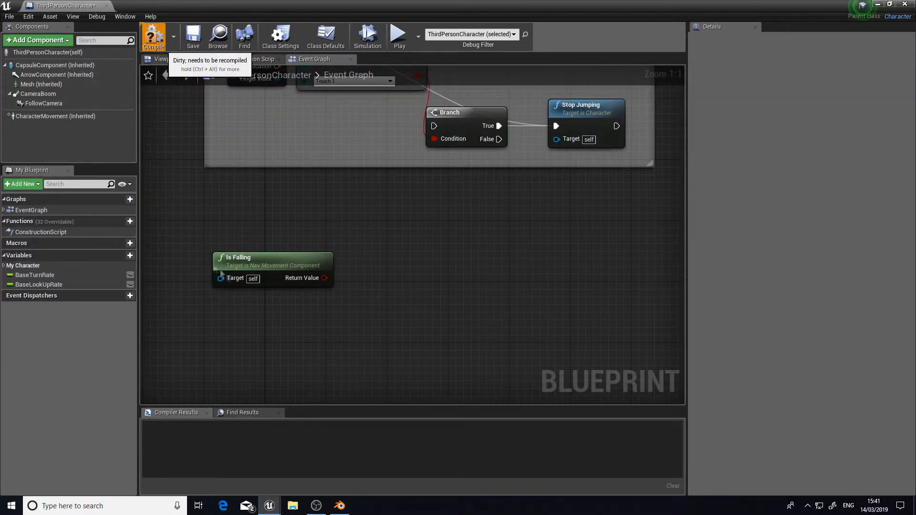
- Search the actions available from Is Falling's Return Value for "set fallin"
right_click_drag(294, 286, 245, 280)
scroll(248, 284, "down", 3)
scroll(258, 278, "up", 2)
left_click_drag(269, 276, 354, 301)
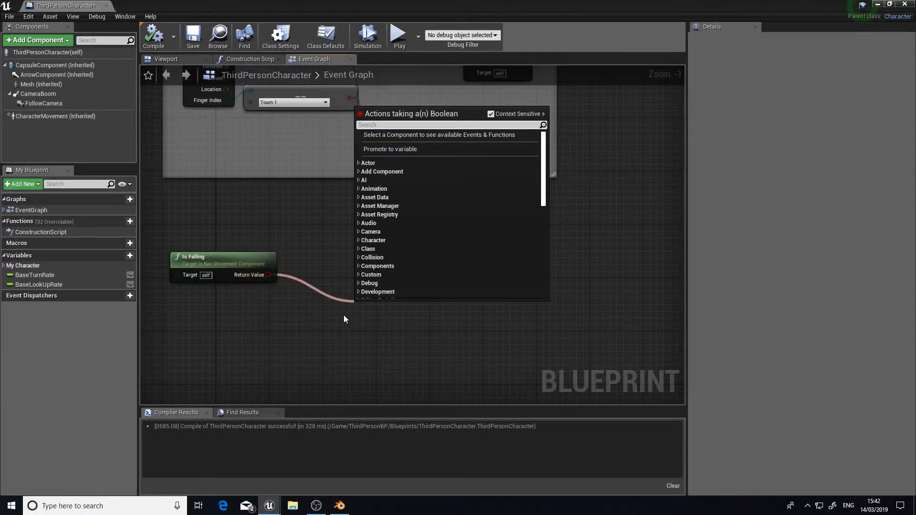
type("set ")
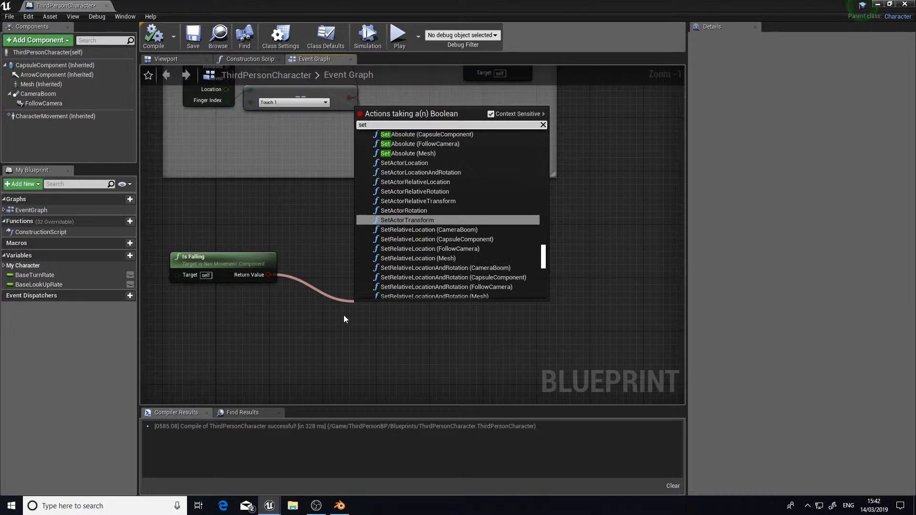
type("fallin")
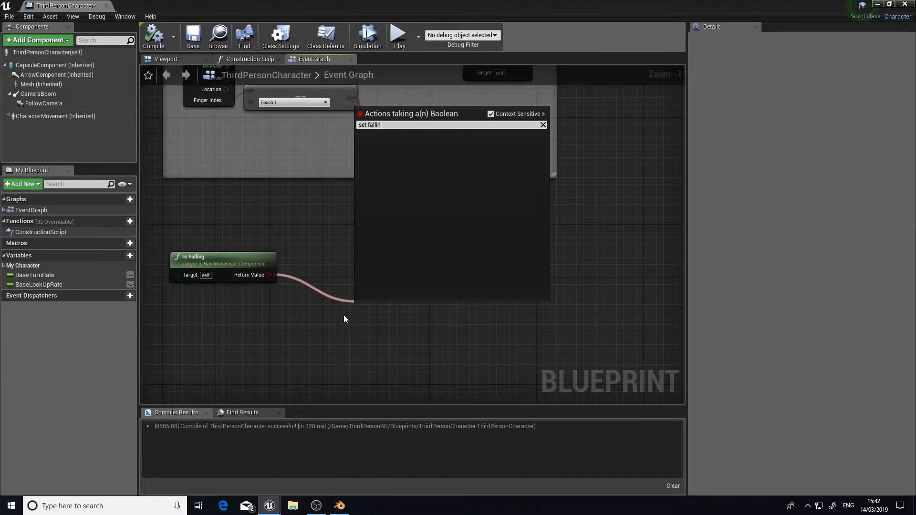
key("BackSpace")
key("BackSpace")
key("BackSpace")
key("BackSpace")
key("BackSpace")
key("BackSpace")
key("BackSpace")
scroll(343, 315, "up", 1)
scroll(408, 219, "up", 10)
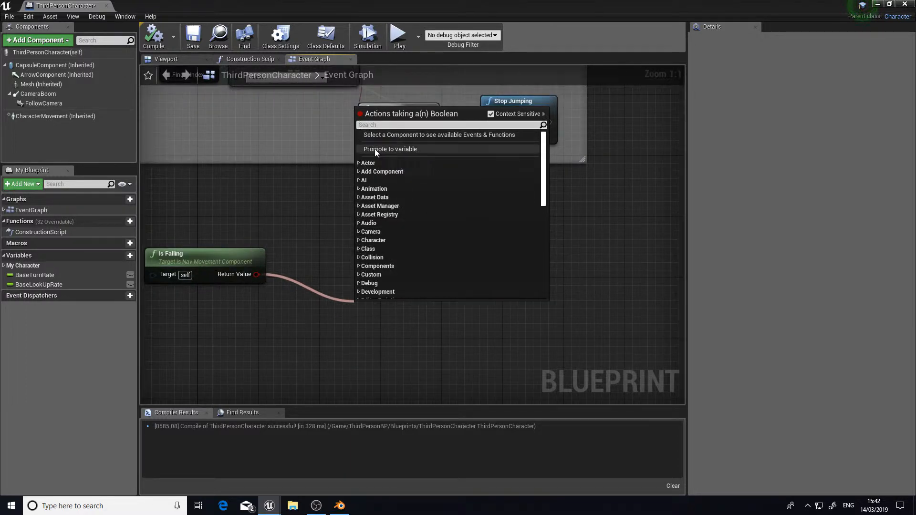
- Promote Is Falling's Return Value to a new Boolean variable named Falling
left_click(374, 149)
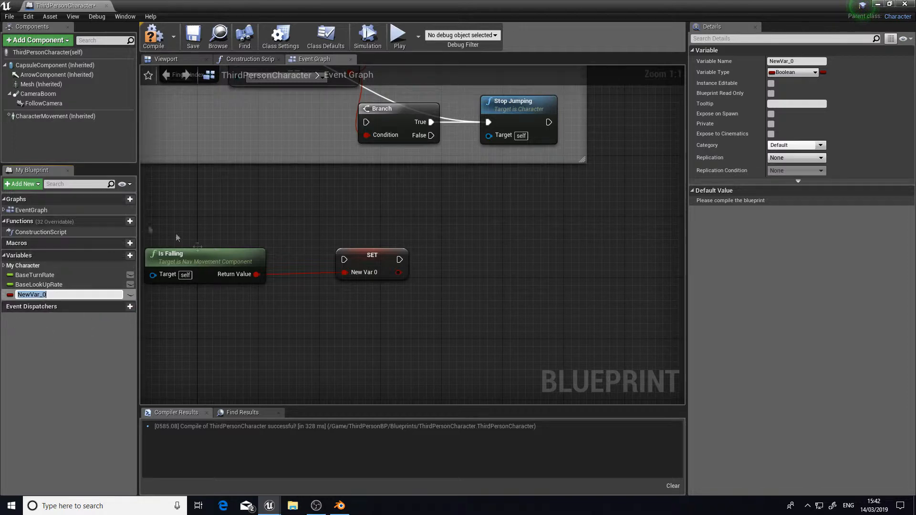
key("BackSpace")
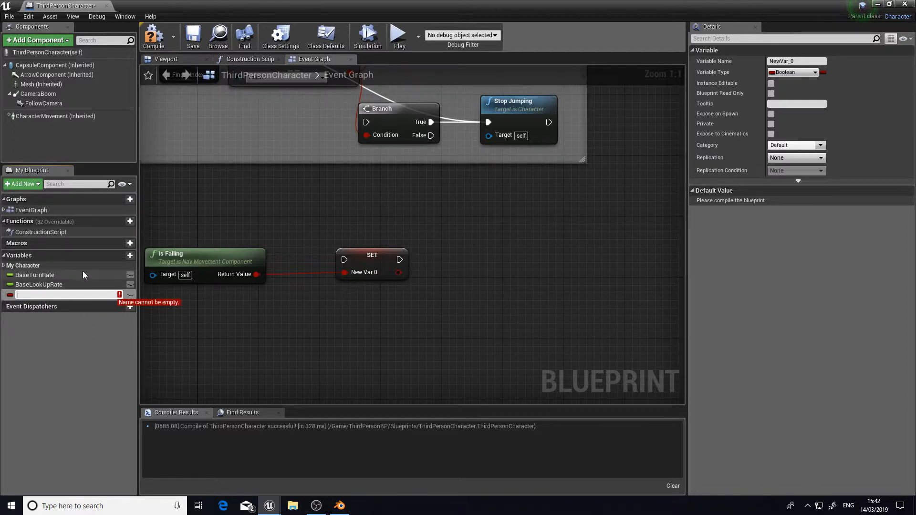
type("Falling")
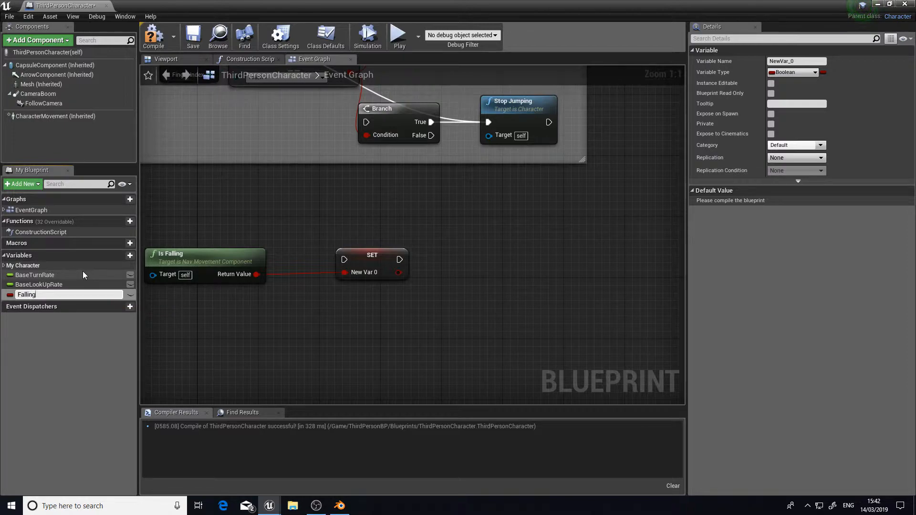
key("Return")
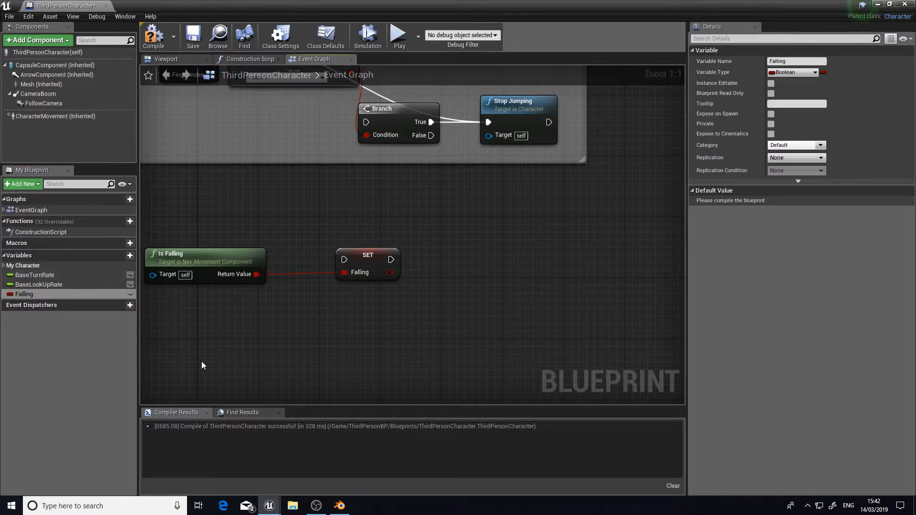
- Move the Is Falling node lower in the graph, below the level of the Falling SET node
right_click_drag(281, 293, 375, 313)
scroll(375, 313, "down", 4)
right_click_drag(281, 254, 369, 333)
scroll(352, 300, "down", 3)
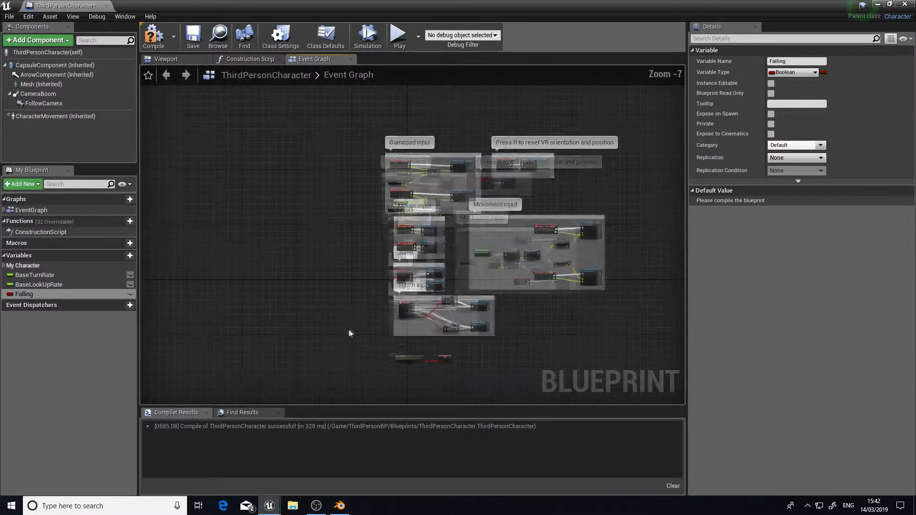
scroll(332, 294, "up", 7)
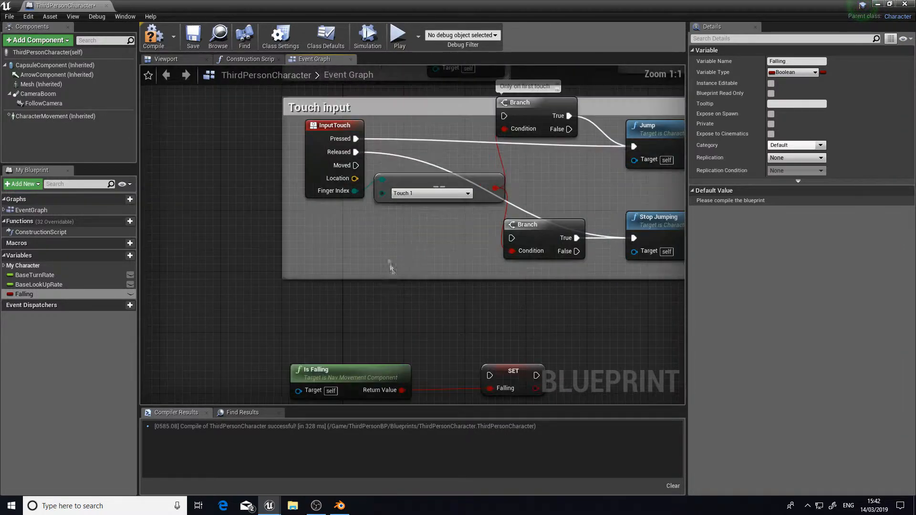
right_click_drag(370, 305, 340, 200)
left_click_drag(327, 249, 334, 386)
right_click_drag(339, 285, 407, 234)
right_click_drag(181, 201, 264, 241)
- Add an Event Tick node ahead of the Falling SET node
right_click(300, 254)
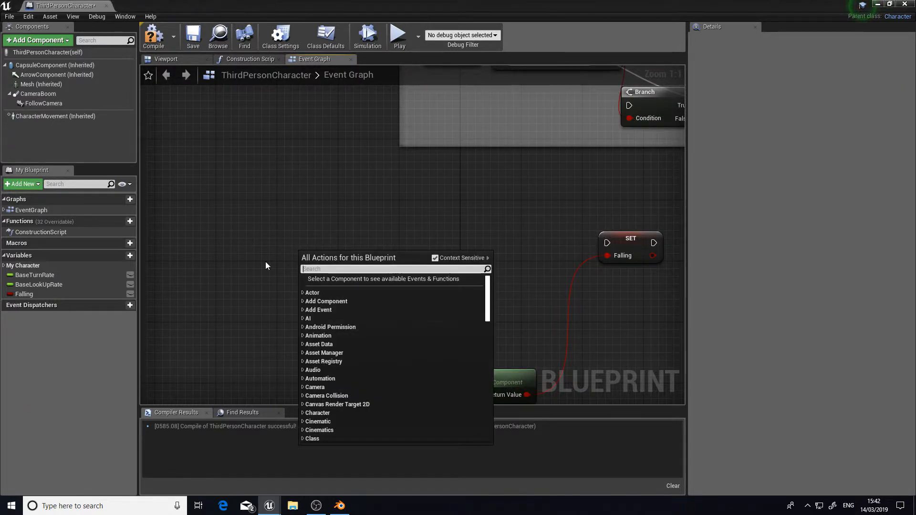
type("event")
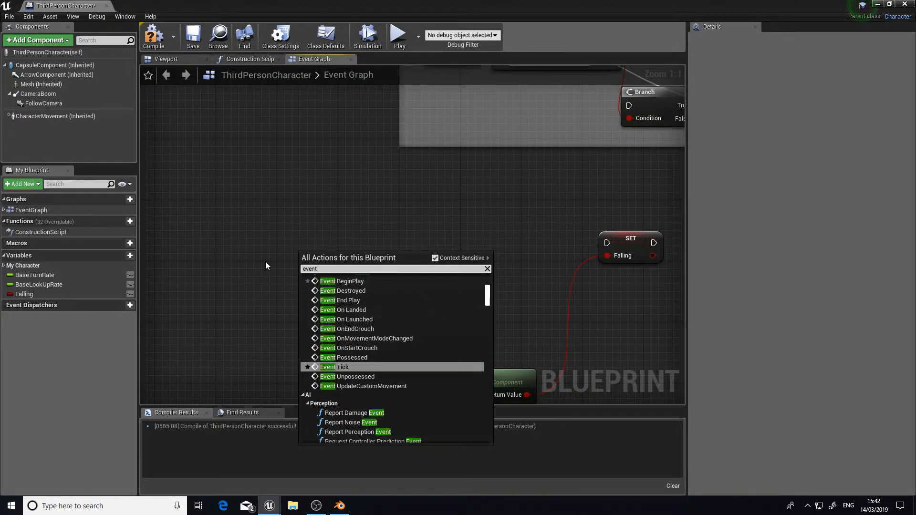
scroll(370, 333, "down", 5)
scroll(372, 337, "up", 3)
scroll(373, 337, "down", 9)
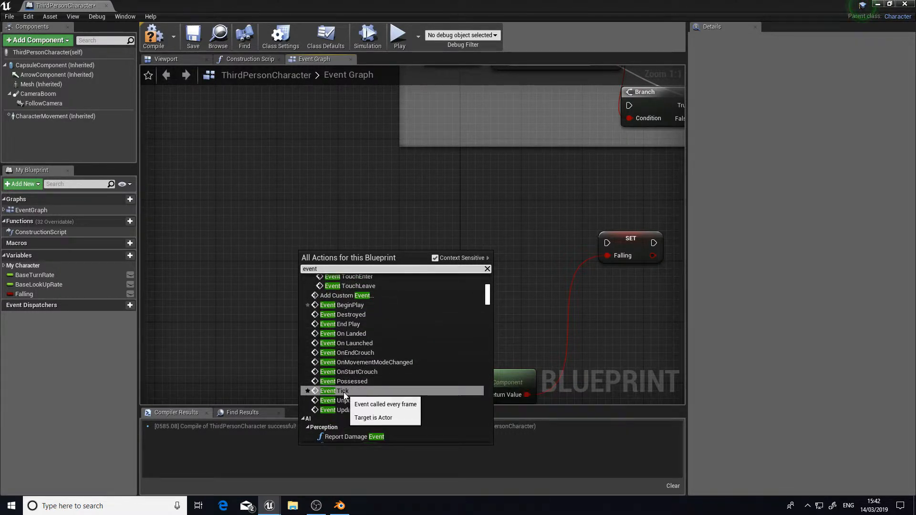
left_click(344, 392)
left_click_drag(316, 257, 372, 251)
right_click_drag(406, 273, 348, 256)
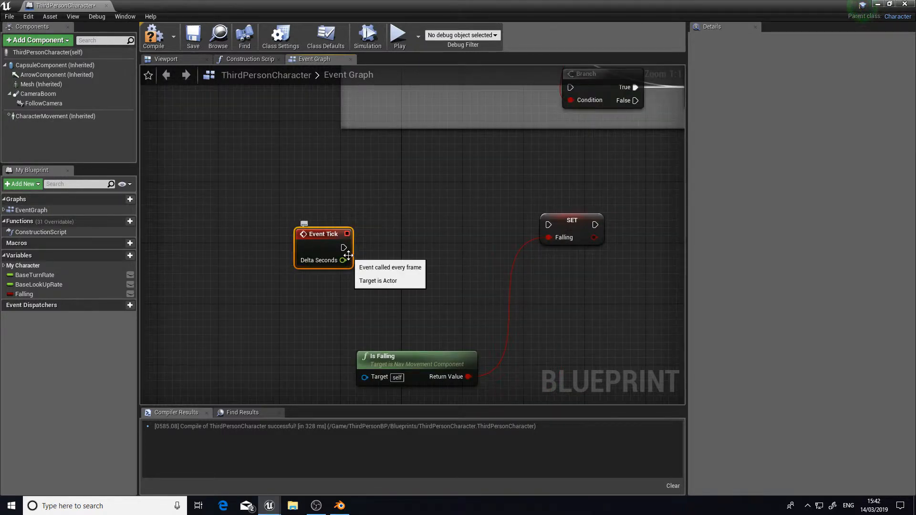
- Connect Event Tick's execution output to the Falling SET node, move the event slightly higher and compile the blueprint
left_click_drag(344, 247, 549, 225)
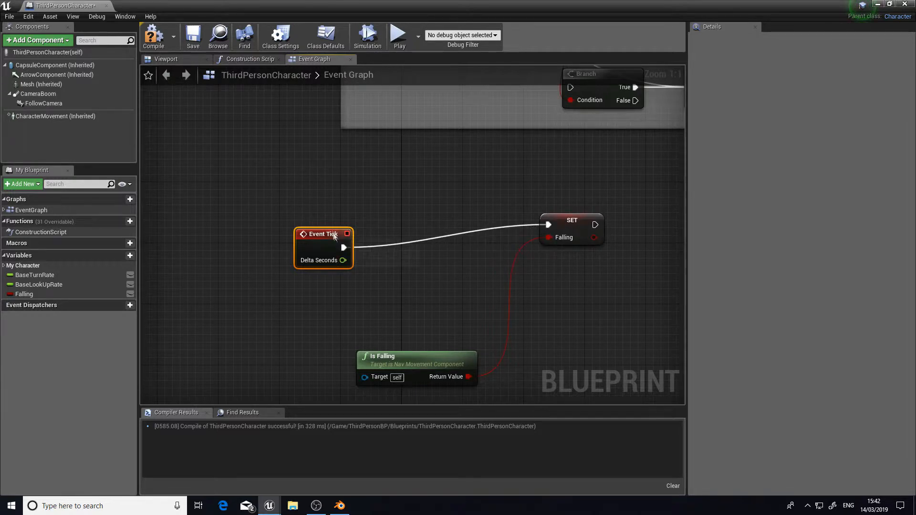
left_click_drag(334, 235, 334, 197)
left_click(160, 49)
- Feed Is Falling's Target from a Get Character Movement node and compile the blueprint
right_click_drag(417, 284, 386, 227)
right_click_drag(357, 309, 437, 303)
left_click_drag(413, 314, 314, 284)
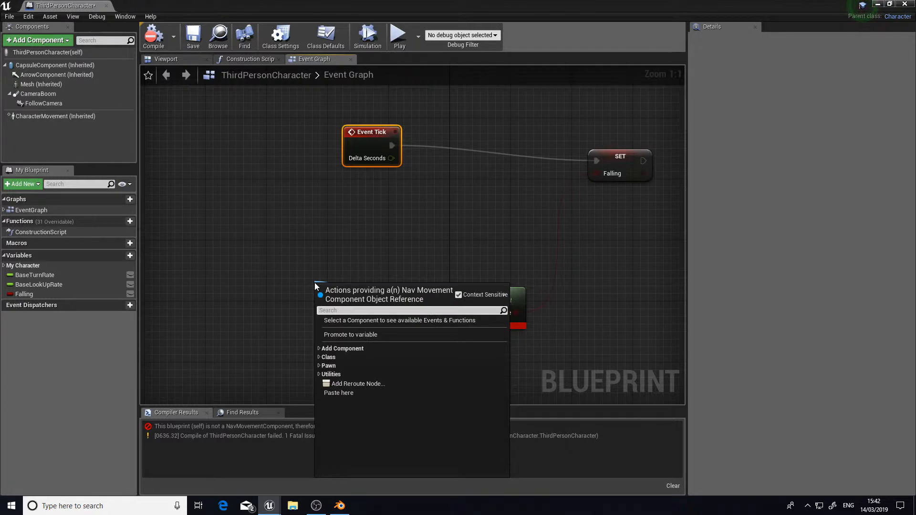
type("get")
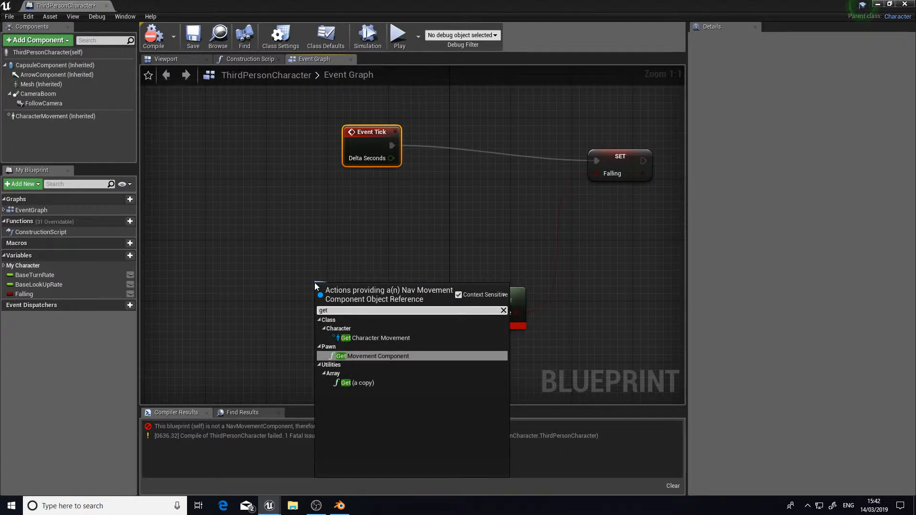
key("Up")
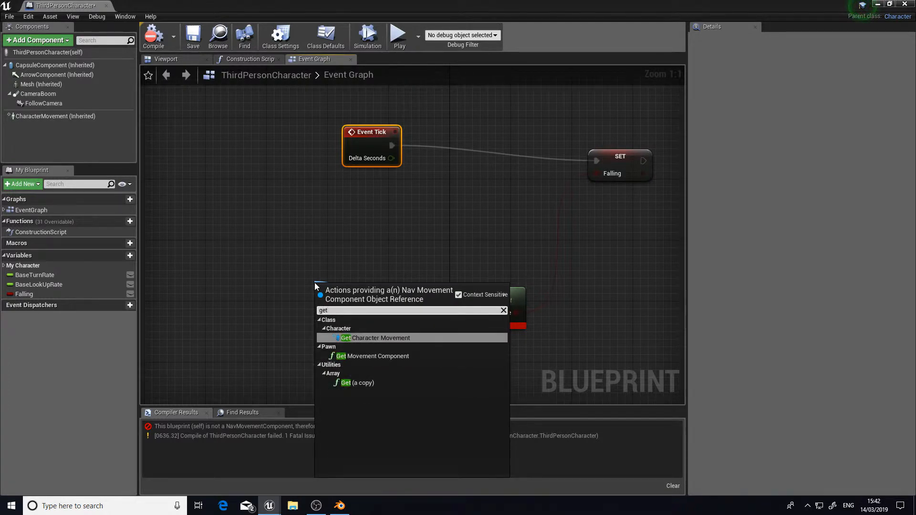
key("Return")
left_click(149, 44)
right_click_drag(295, 192, 233, 201)
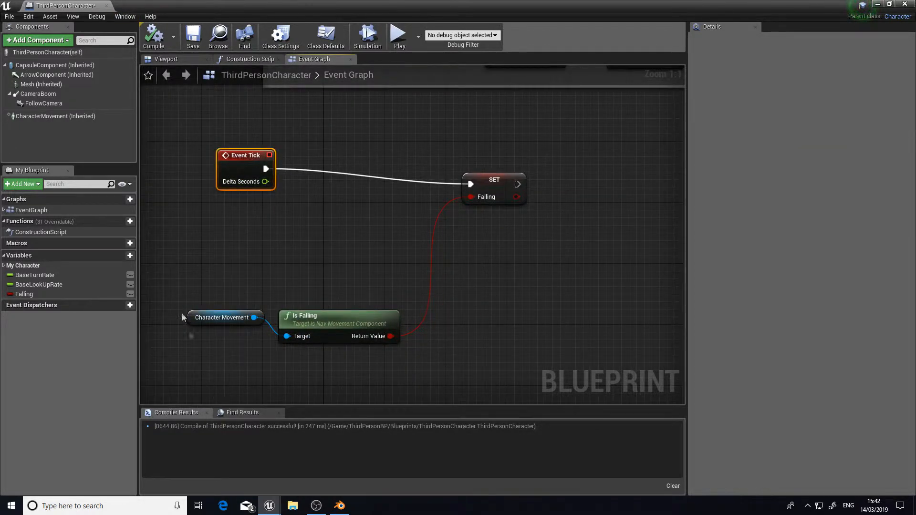
- Review the Event Tick chain that sets Falling and recompile the ThirdPersonCharacter blueprint
left_click(286, 317)
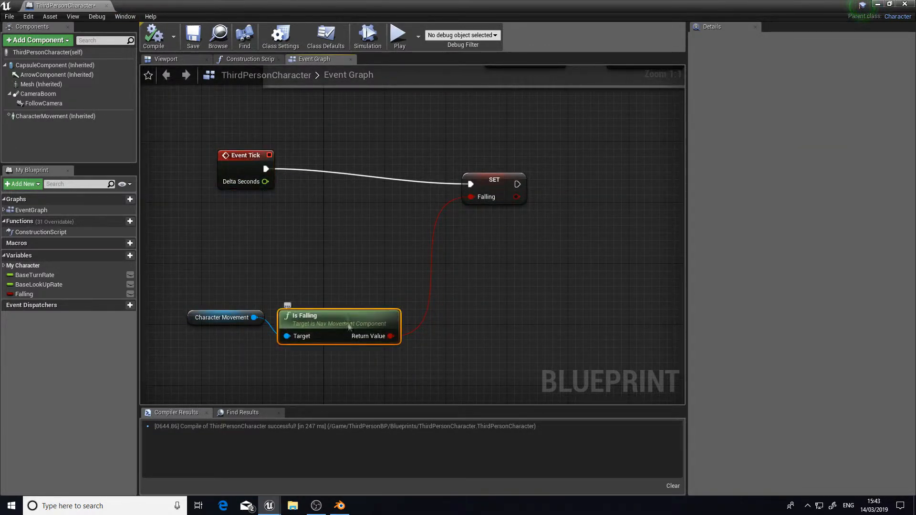
right_click_drag(288, 310, 255, 334)
left_click(433, 225)
right_click_drag(335, 296, 393, 328)
left_click(391, 329)
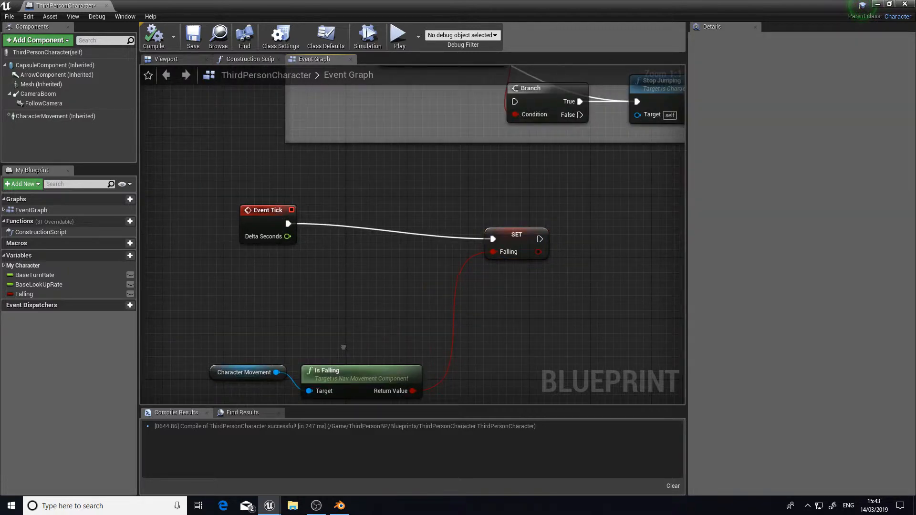
right_click_drag(344, 350, 346, 335)
left_click(500, 230)
left_click(154, 36)
scroll(349, 246, "down", 2)
scroll(349, 241, "down", 1)
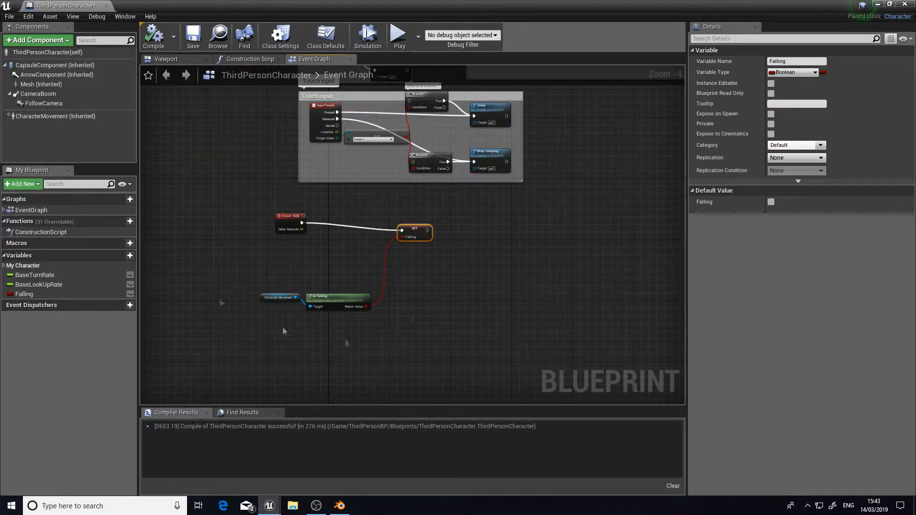
- Leave the character blueprint, open the AnimBP asset and show its Event Graph
left_click(877, 4)
double_click(18, 390)
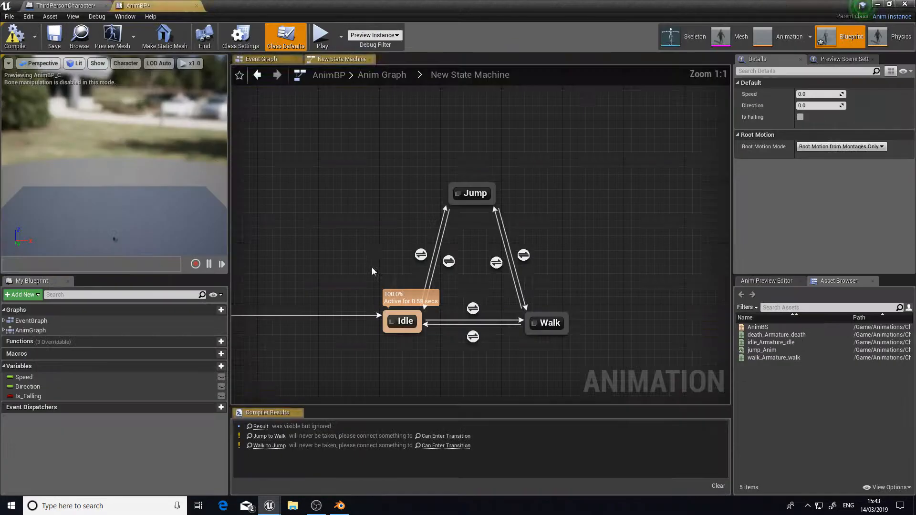
left_click(279, 60)
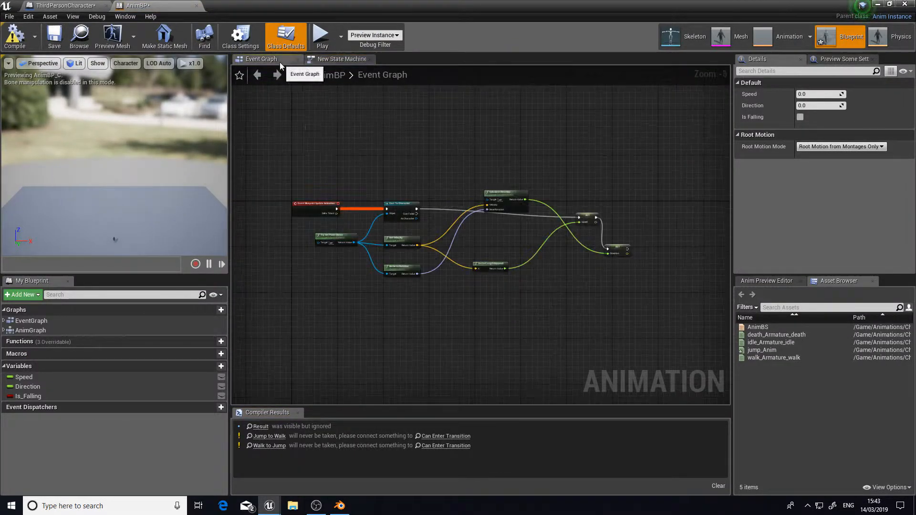
- Move the Event Blueprint Update Animation node farther from Cast To Character to make room between them
scroll(302, 267, "up", 3)
right_click_drag(399, 301, 518, 308)
left_click_drag(417, 242, 301, 242)
scroll(513, 302, "up", 2)
right_click_drag(500, 267, 432, 280)
left_click(526, 242)
right_click_drag(418, 247, 457, 244)
left_click(406, 287)
right_click_drag(406, 287, 530, 283)
left_click_drag(369, 243, 488, 243)
type("branch")
key("Return")
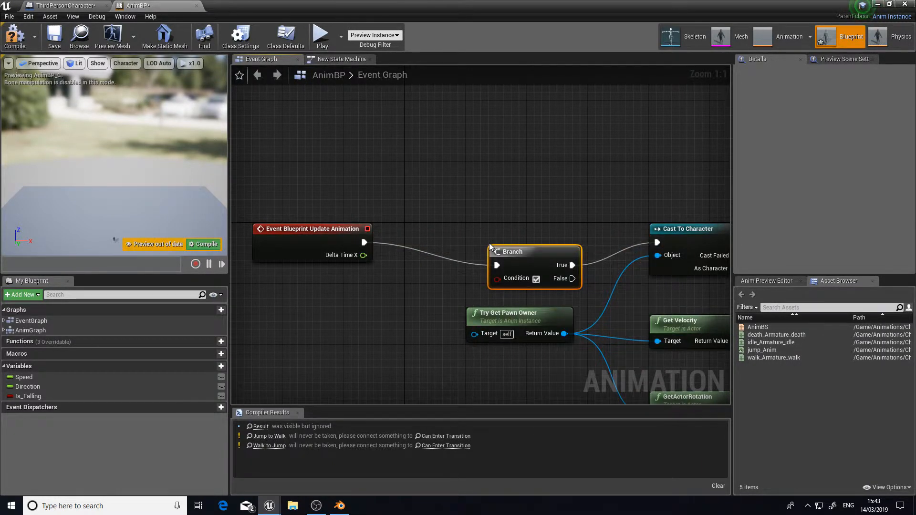
key("Delete")
- Add a Sequence node driven by Event Blueprint Update Animation's execution output
left_click_drag(361, 248, 454, 257)
type("sequenec")
key("BackSpace")
key("BackSpace")
key("BackSpace")
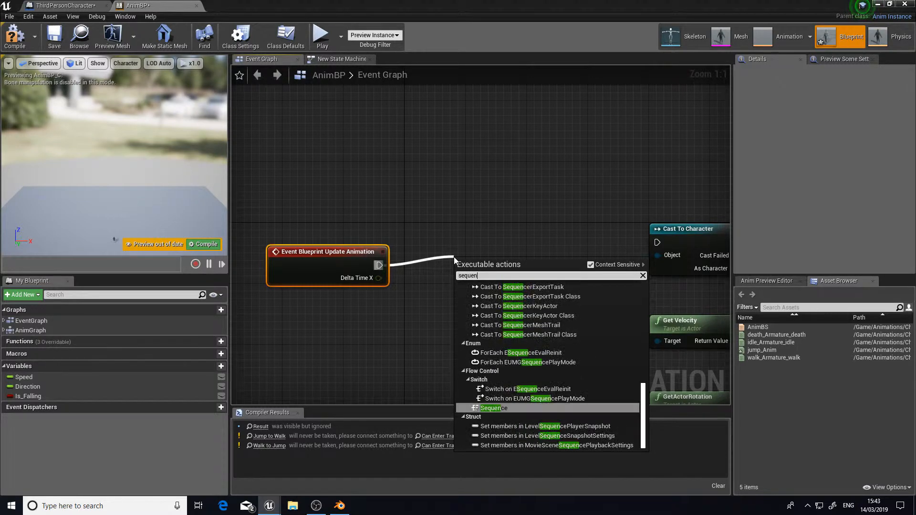
type("ce")
key("BackSpace")
key("BackSpace")
key("BackSpace")
key("BackSpace")
type("ence")
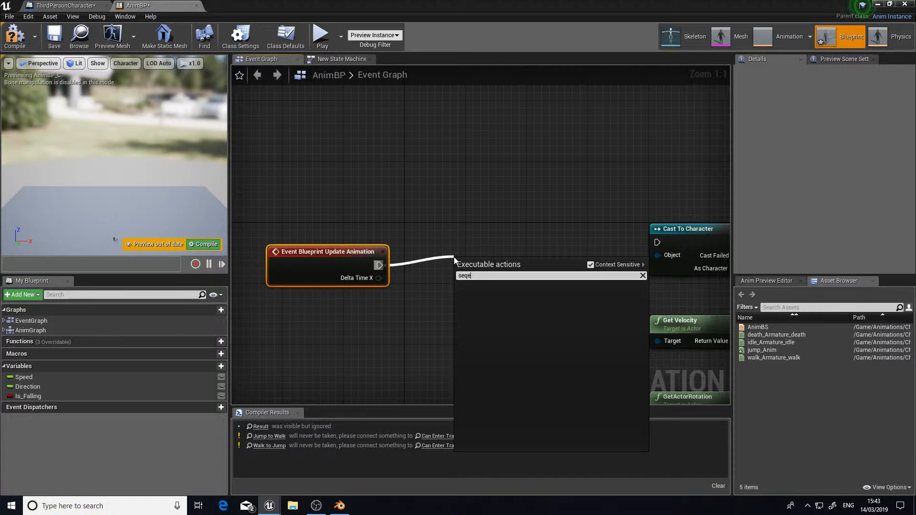
key("BackSpace")
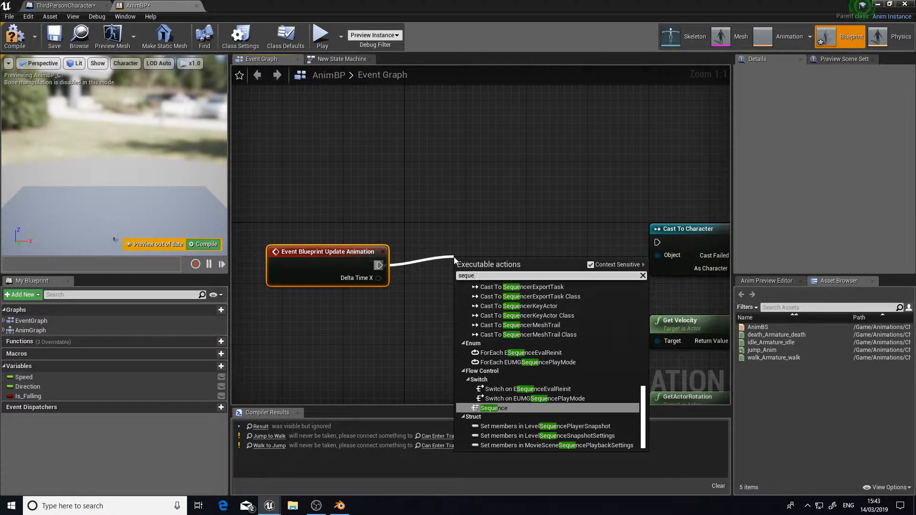
key("Return")
- Move the Sequence and event nodes higher and connect the Sequence's Then 0 output to Cast To Character
left_click_drag(465, 260, 465, 221)
left_click_drag(324, 259, 317, 213)
right_click_drag(435, 258, 308, 250)
left_click_drag(375, 227, 529, 235)
right_click_drag(529, 235, 436, 263)
- Add a Cast To ThirdPersonCharacter node executed from the Sequence's Then 1 output, placed above Cast To Character
left_click_drag(282, 270, 385, 251)
right_click_drag(299, 267, 378, 339)
left_click_drag(361, 342, 452, 182)
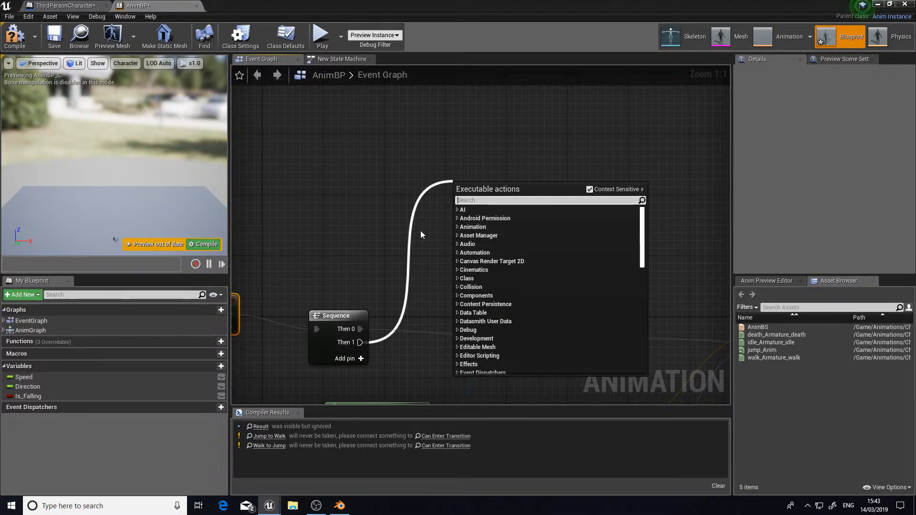
type("cas")
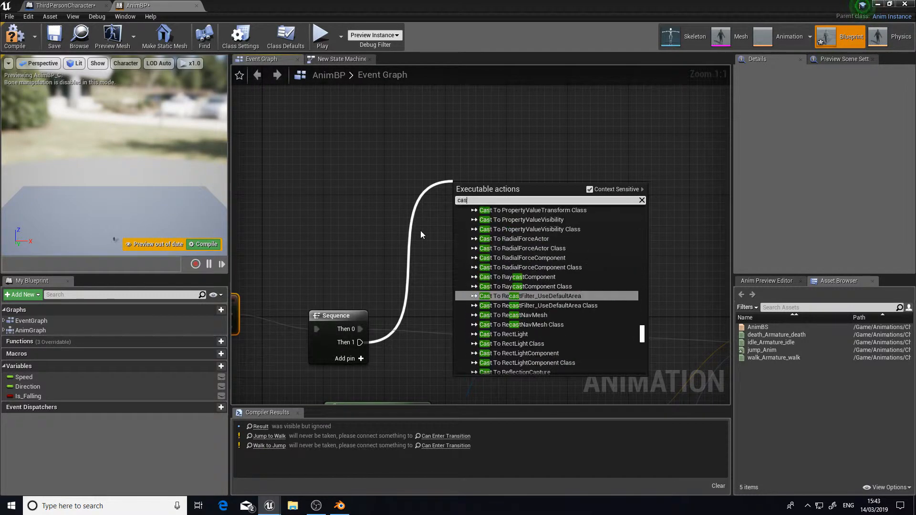
type("t to third")
key("Return")
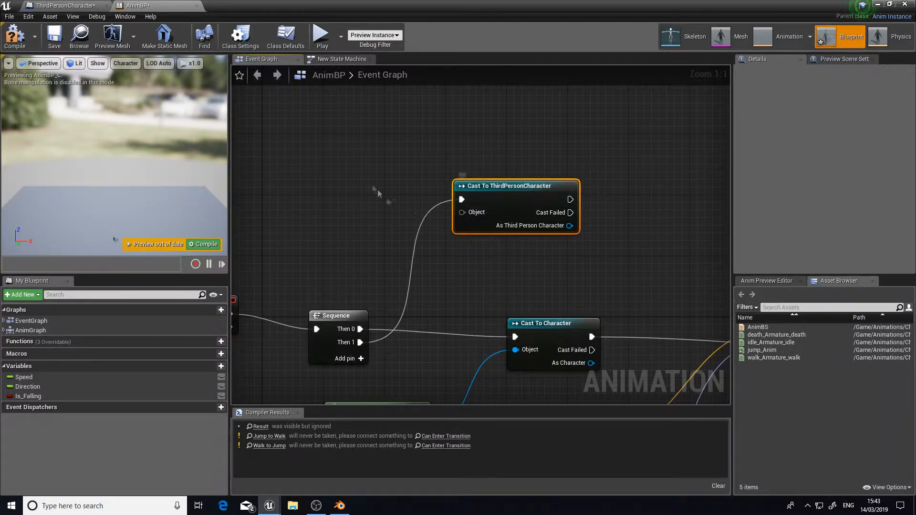
- Add a getter of the Falling variable from the cast's As Third Person Character output
left_click(98, 6)
left_click(138, 5)
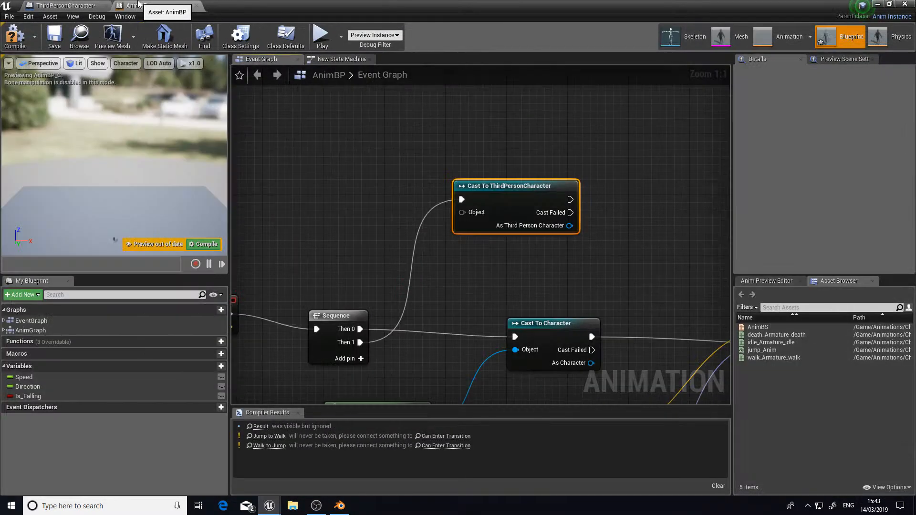
right_click_drag(520, 157, 364, 172)
scroll(496, 205, "up", 1)
right_click_drag(496, 205, 410, 279)
left_click_drag(389, 271, 483, 298)
type("ge")
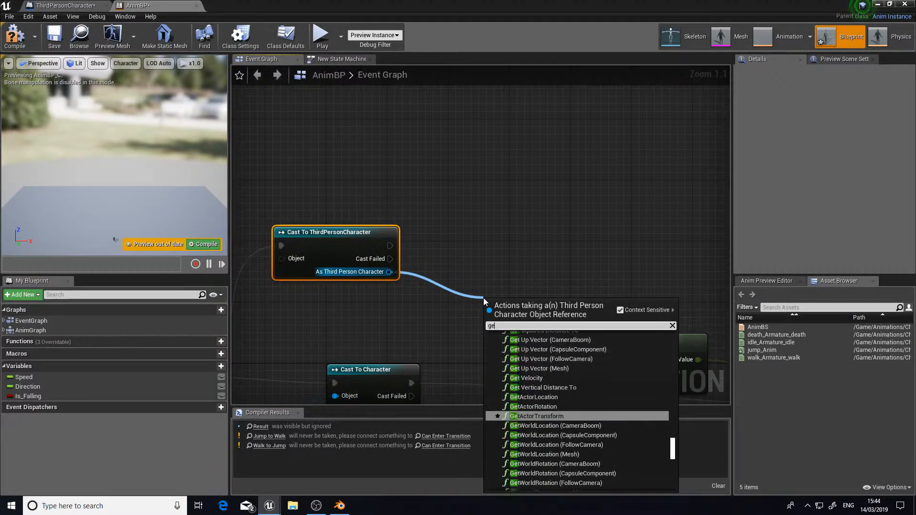
type("t fal")
key("Return")
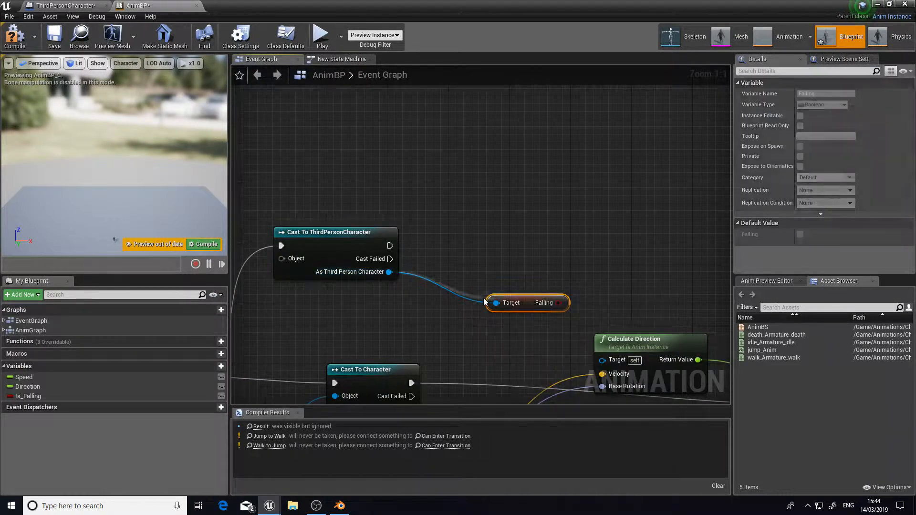
- Try to set the third-person character's Falling variable from the Falling getter's output, and delete the resulting setter
right_click_drag(546, 310, 411, 324)
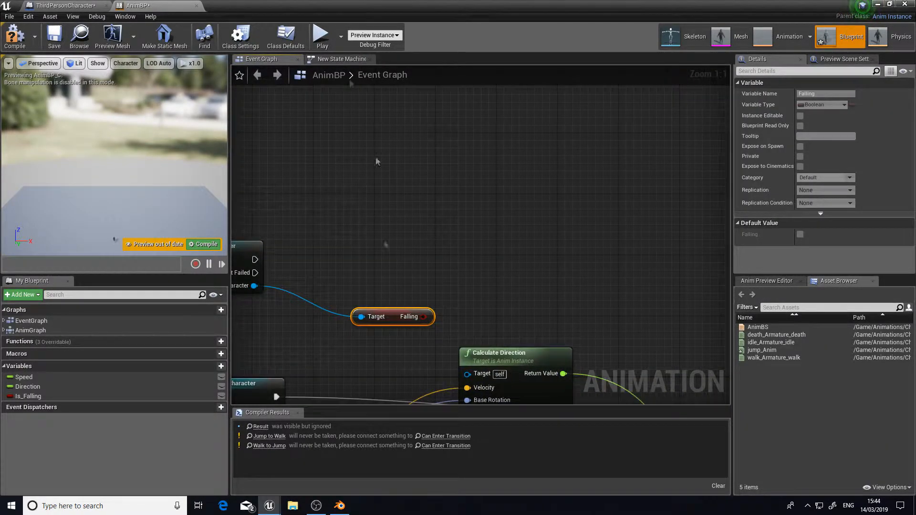
left_click(47, 6)
left_click(136, 5)
right_click_drag(468, 298, 484, 248)
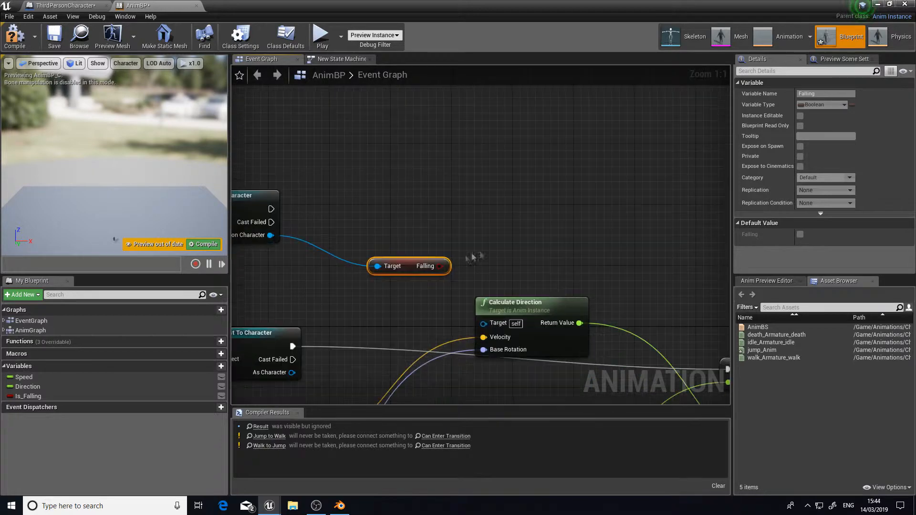
left_click_drag(440, 265, 492, 238)
type("set fall")
key("Return")
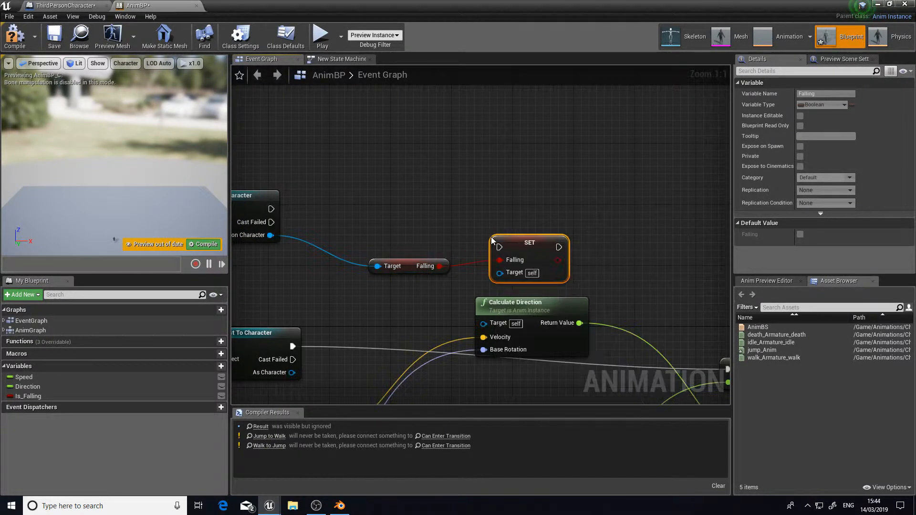
key("Delete")
left_click_drag(439, 266, 523, 251)
type("set is_")
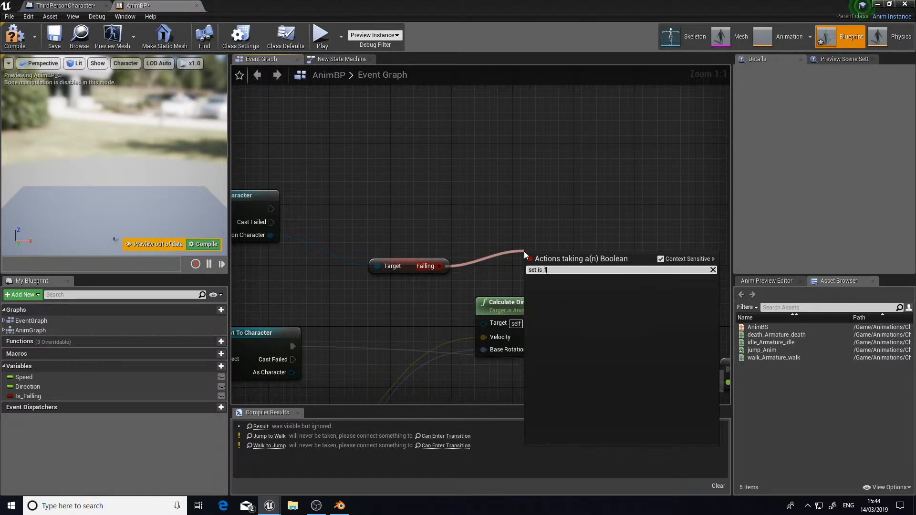
type("fal")
key("BackSpace")
key("BackSpace")
key("BackSpace")
key("BackSpace")
key("BackSpace")
key("BackSpace")
type("Is")
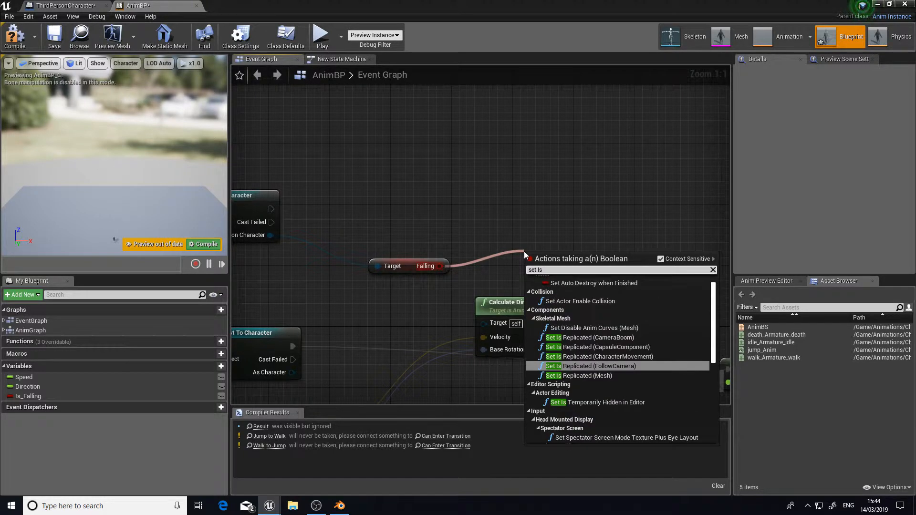
key("BackSpace")
key("BackSpace")
key("BackSpace")
key("BackSpace")
key("BackSpace")
key("BackSpace")
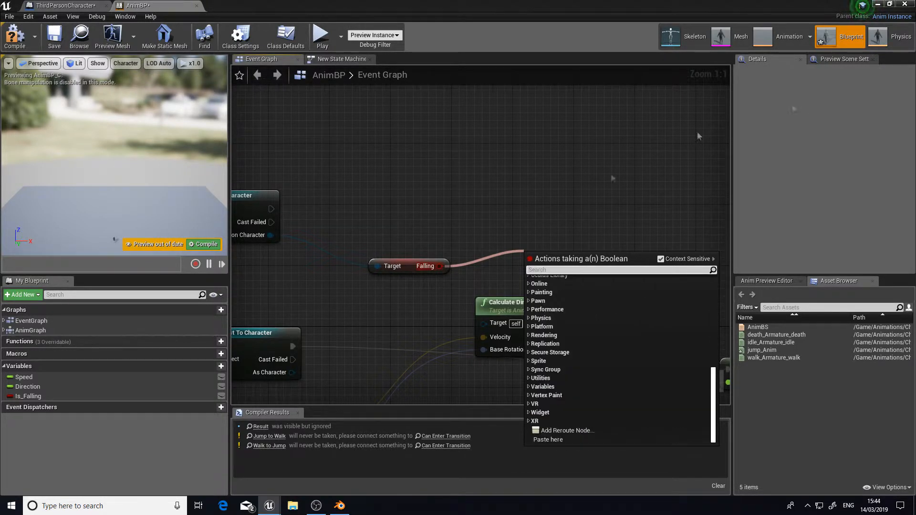
key("Escape")
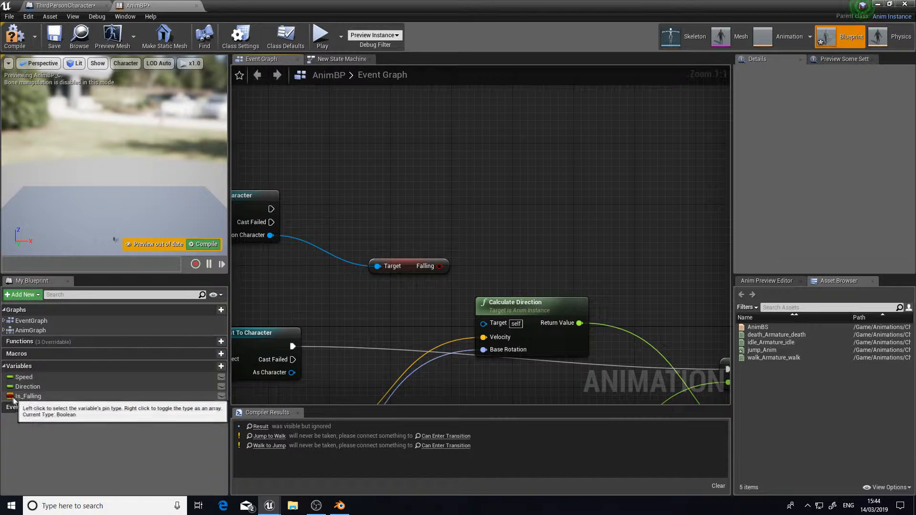
- Add a Set Is_Falling node fed by the Falling getter and executed from Cast To ThirdPersonCharacter, and compile the blueprint
left_click_drag(28, 397, 439, 267)
left_click(536, 255)
left_click(511, 264)
left_click_drag(547, 249, 271, 210)
right_click_drag(314, 223, 528, 236)
scroll(374, 221, "down", 4)
right_click_drag(439, 277, 362, 248)
scroll(396, 218, "up", 2)
right_click_drag(396, 218, 453, 226)
scroll(450, 227, "down", 4)
scroll(384, 223, "up", 2)
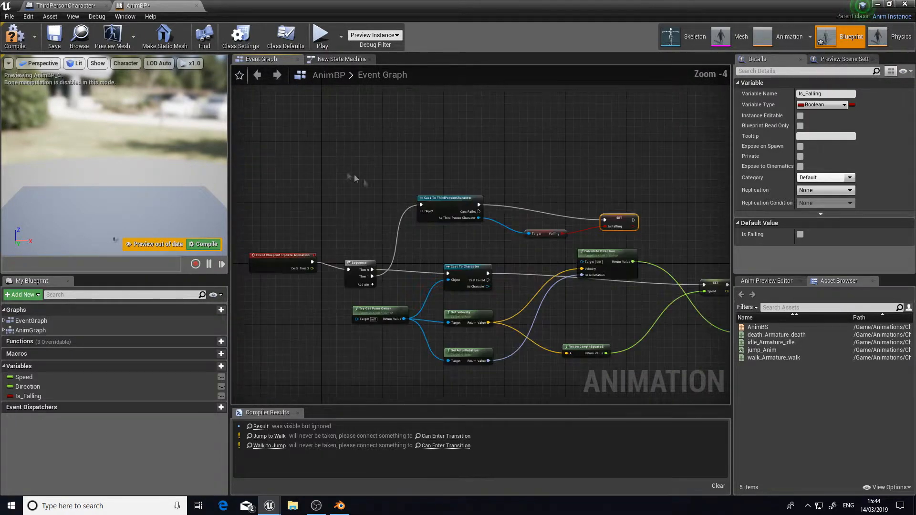
left_click(15, 38)
- Feed a Get Player Character node into the Object input of Cast To ThirdPersonCharacter and recompile the blueprint
scroll(424, 231, "up", 4)
right_click_drag(425, 229, 531, 277)
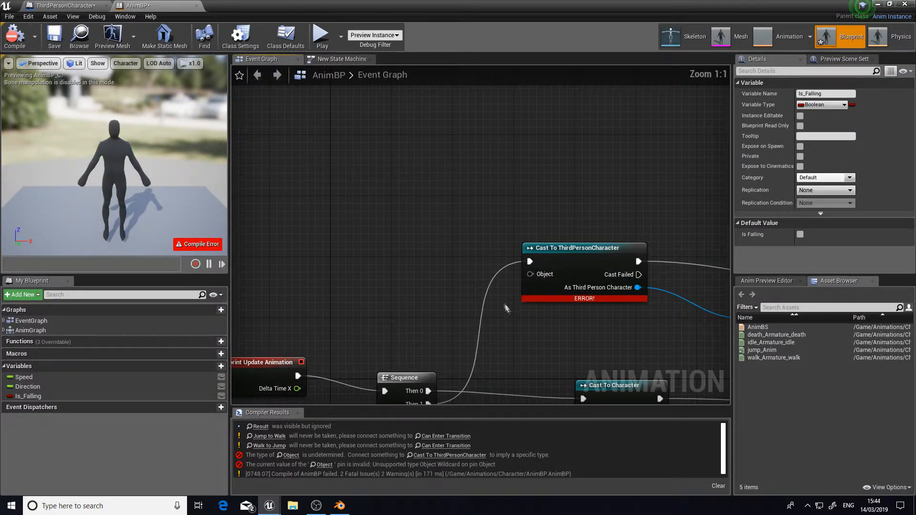
right_click_drag(508, 311, 471, 273)
left_click_drag(479, 277, 477, 279)
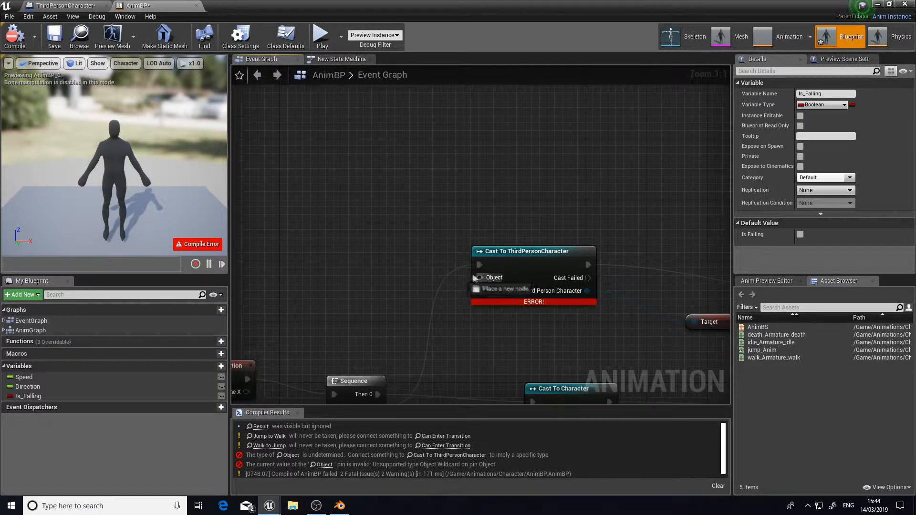
left_click_drag(367, 208, 351, 192)
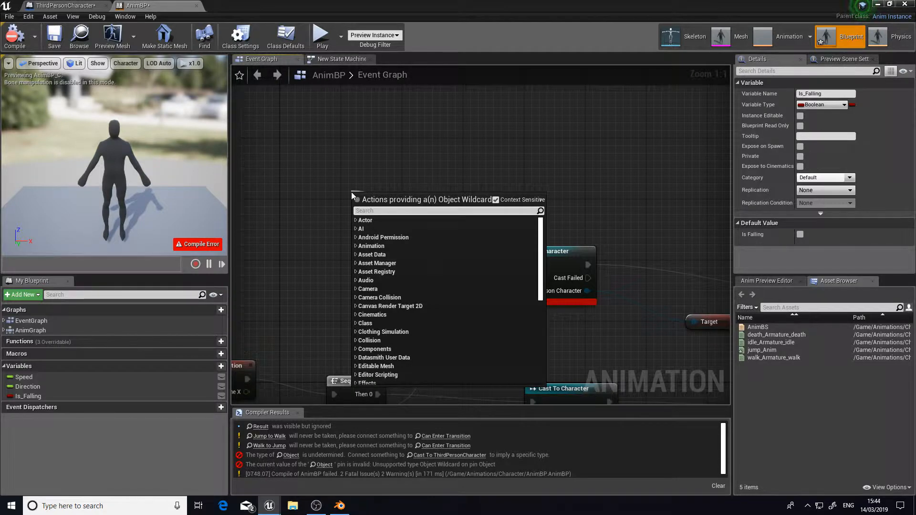
type("get player")
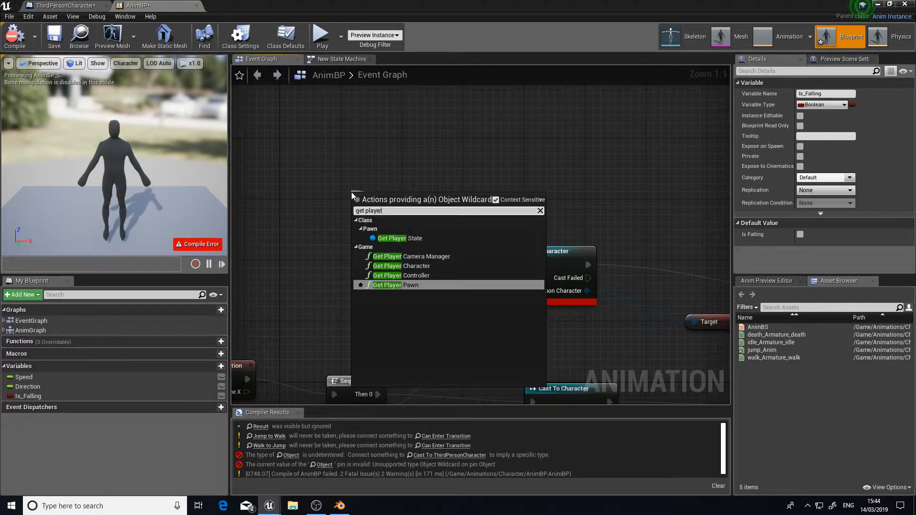
key("Up")
key("Up")
key("Return")
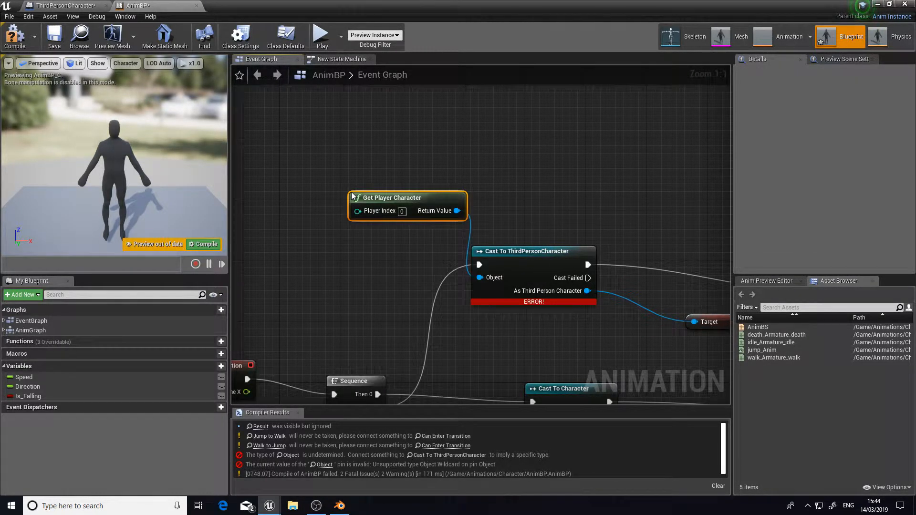
left_click_drag(378, 194, 355, 217)
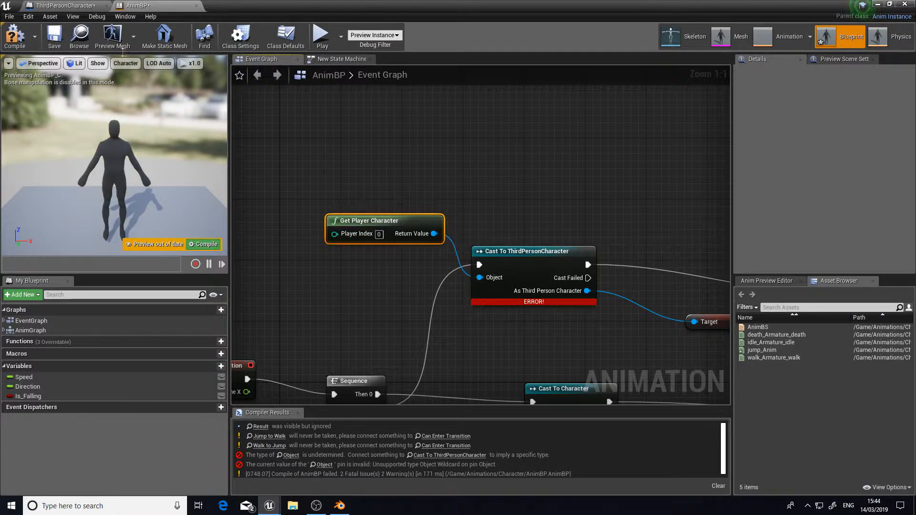
left_click(14, 36)
scroll(363, 124, "down", 5)
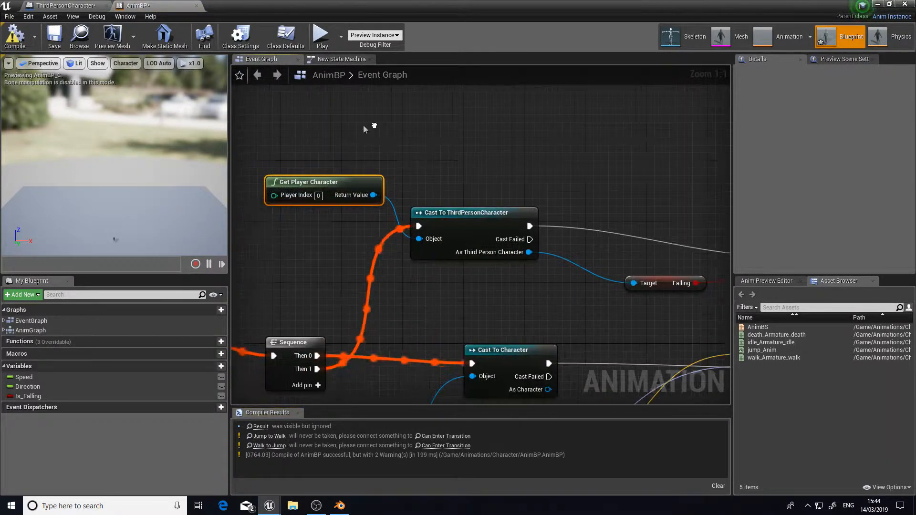
scroll(318, 147, "down", 2)
scroll(422, 188, "up", 3)
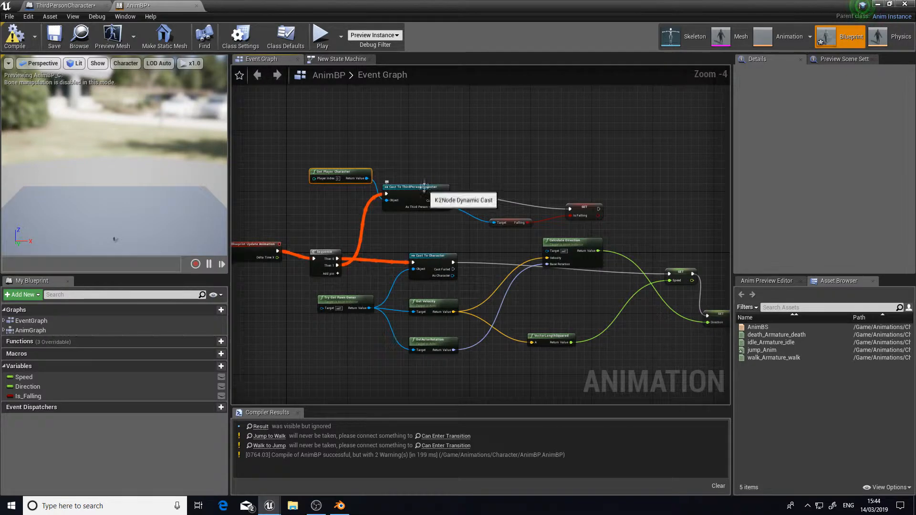
- Copy the Is Falling getter and its equality check from the state machine's Idle to Jump transition rule
left_click(337, 62)
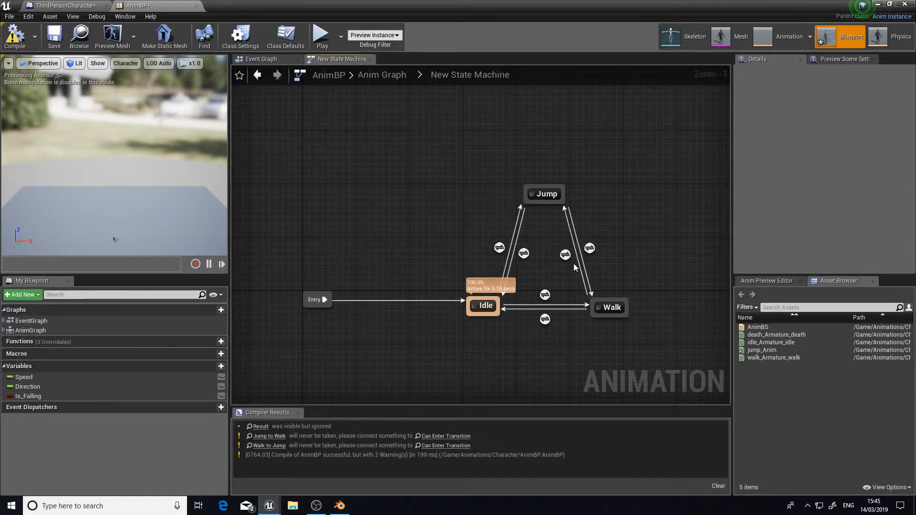
double_click(512, 220)
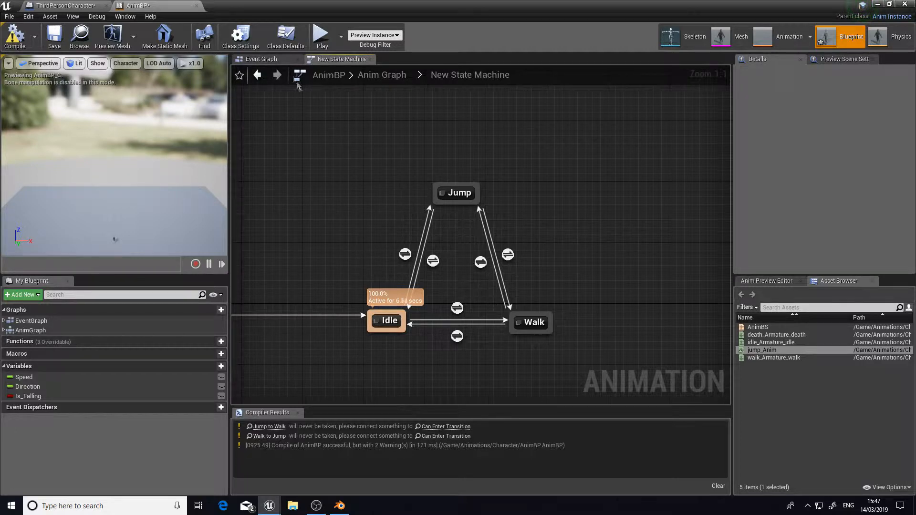
left_click(261, 58)
left_click(342, 59)
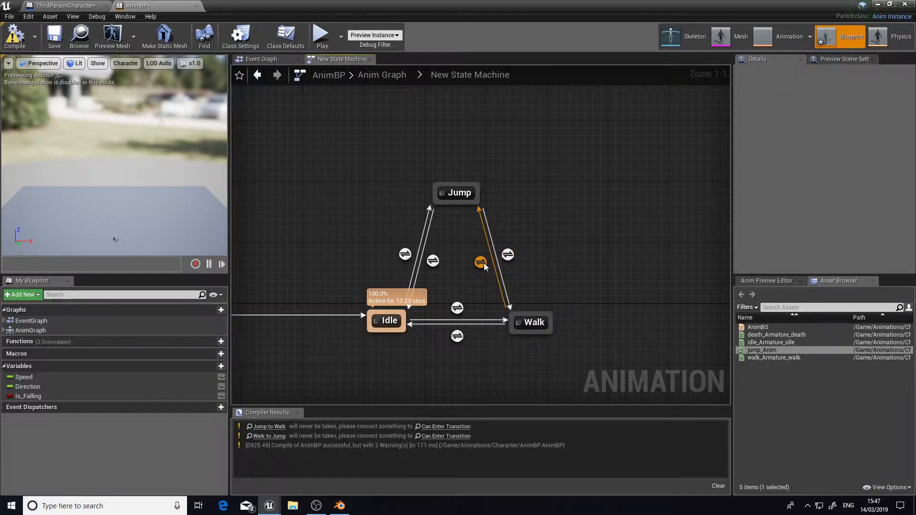
double_click(407, 256)
left_click(496, 284)
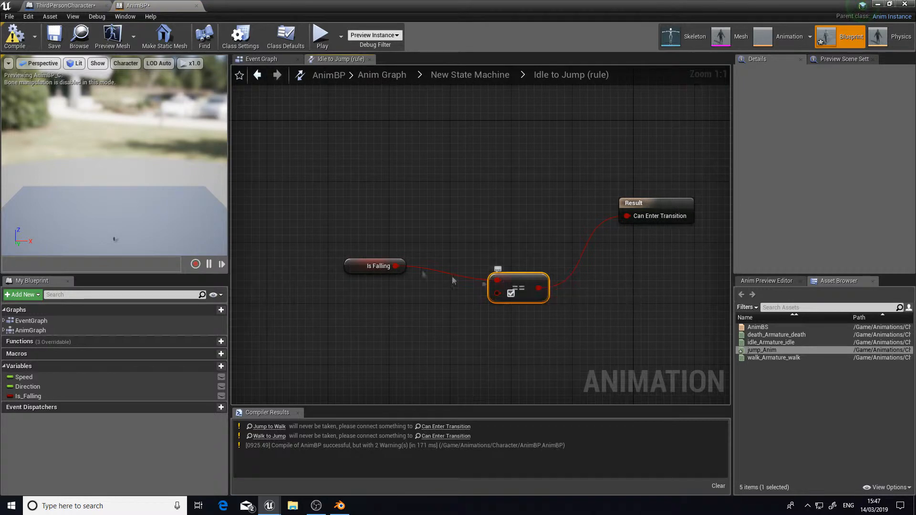
left_click(350, 259, "ctrl")
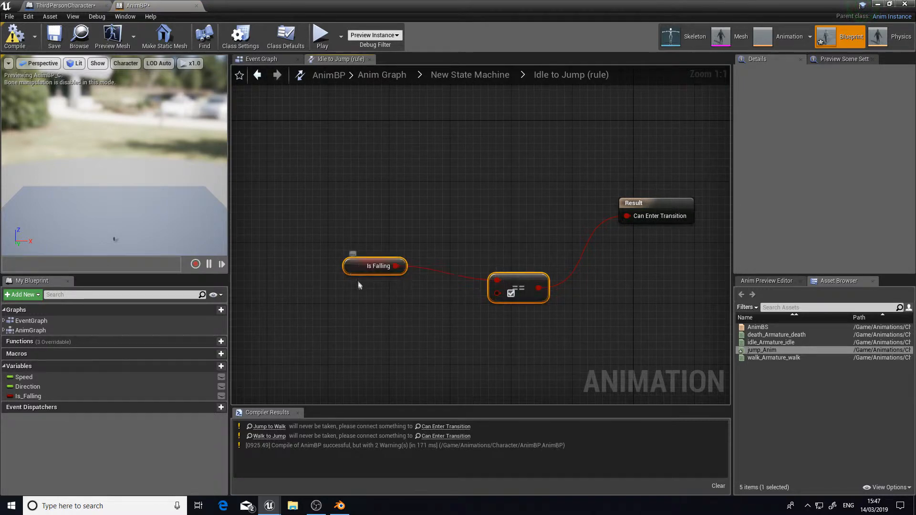
left_click(482, 75)
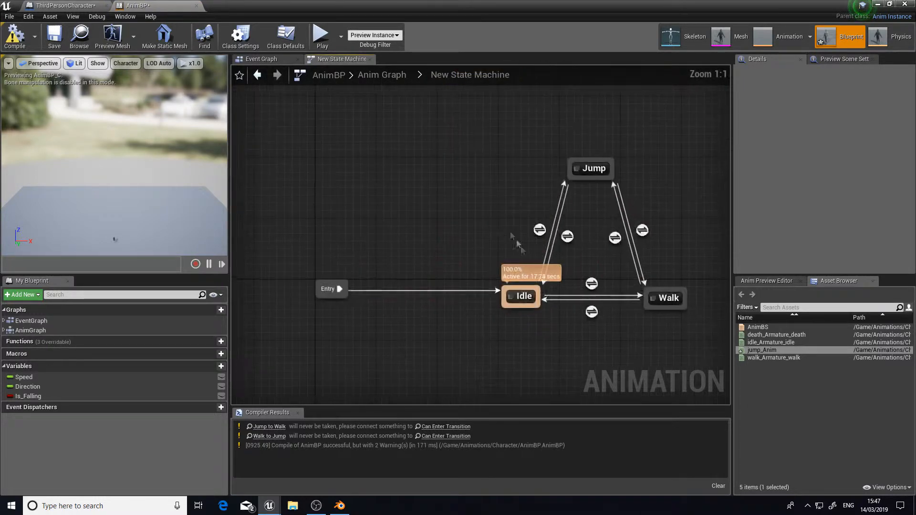
- Paste the Is Falling equals true check into the Walk to Jump rule and connect it to Can Enter Transition
left_click(615, 241)
double_click(617, 241)
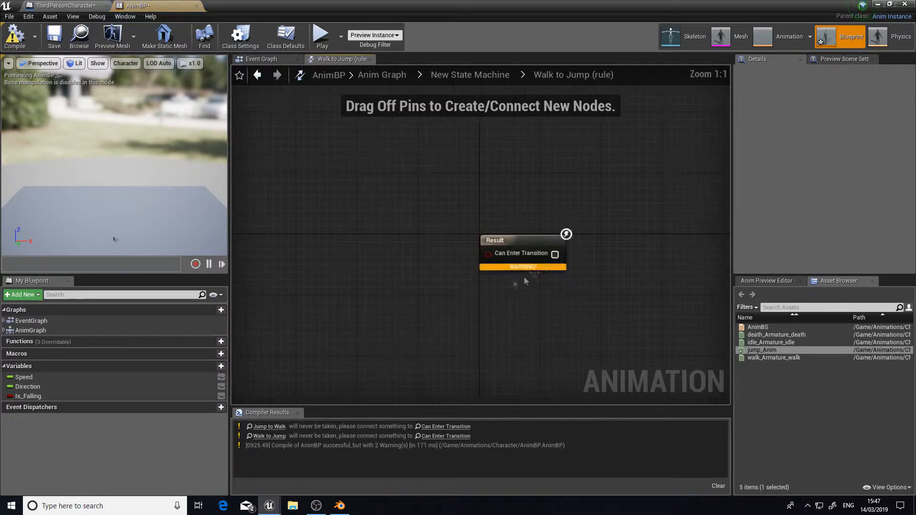
key("ctrl+v")
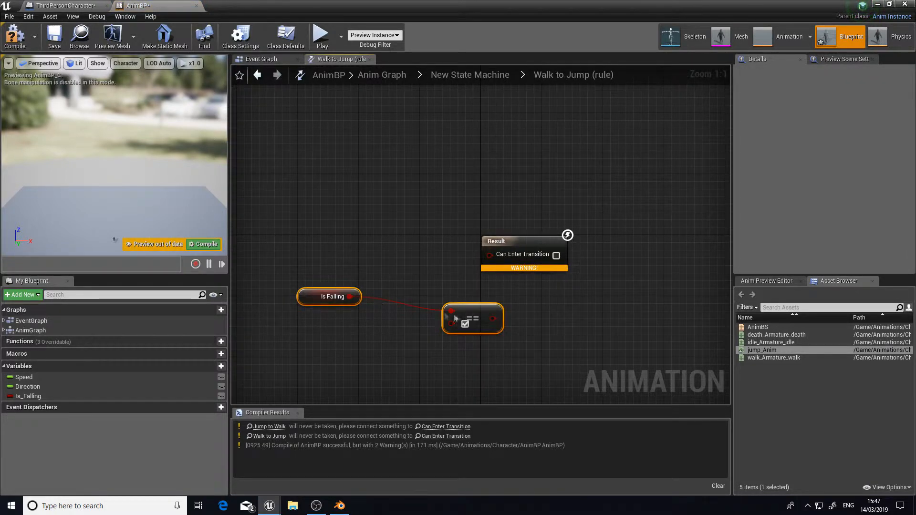
left_click_drag(491, 276, 579, 257)
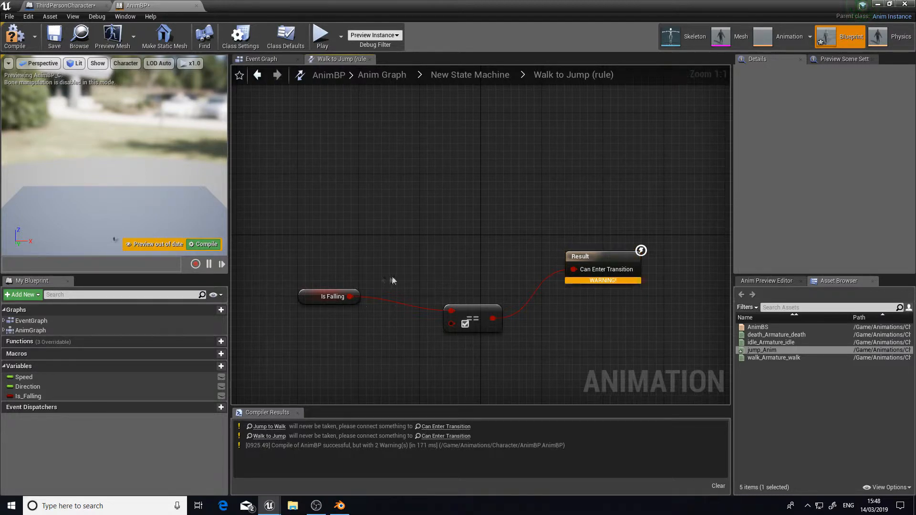
left_click(490, 80)
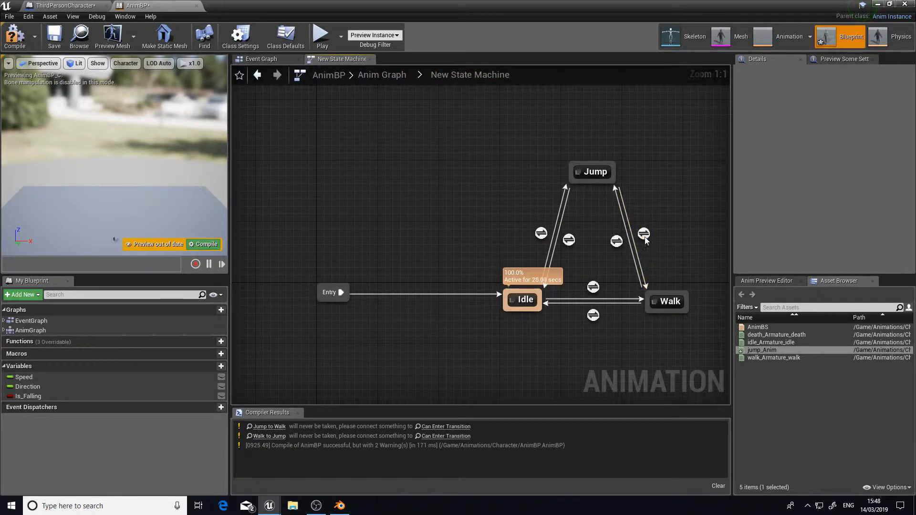
- Paste the check into the Jump to Walk rule, compare Is Falling with false, connect it to Can Enter Transition, and compile
double_click(644, 236)
key("ctrl+v")
left_click_drag(460, 252, 490, 254)
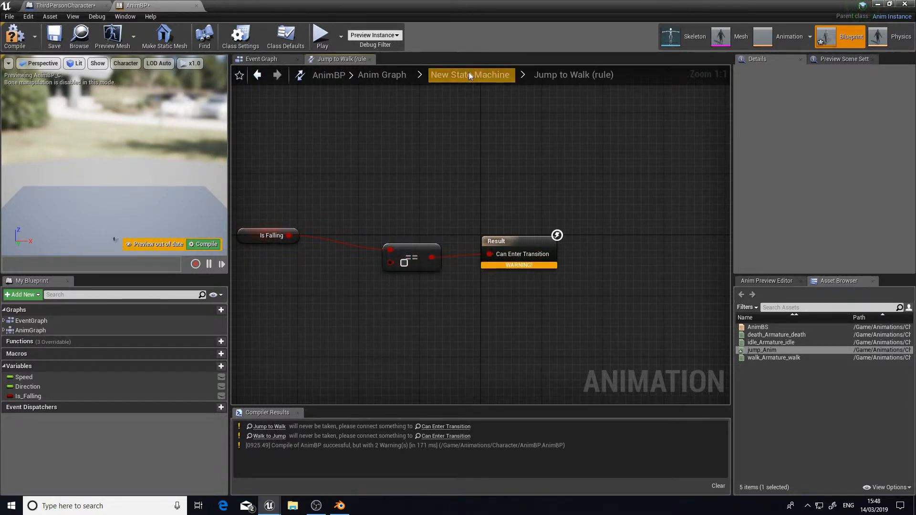
left_click(468, 74)
left_click(204, 244)
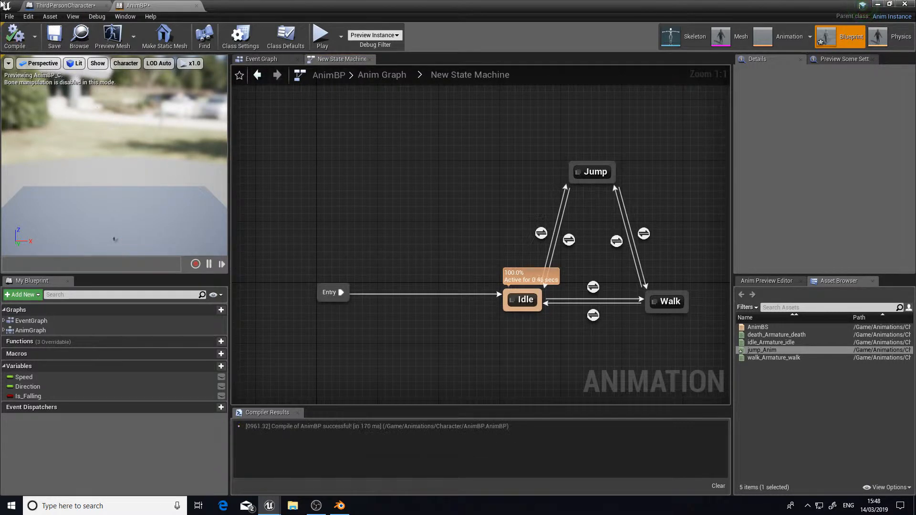
- Open the jump_Anim animation, set its Import Uniform Scale to 10.0, and reimport it
right_click_drag(483, 264, 403, 259)
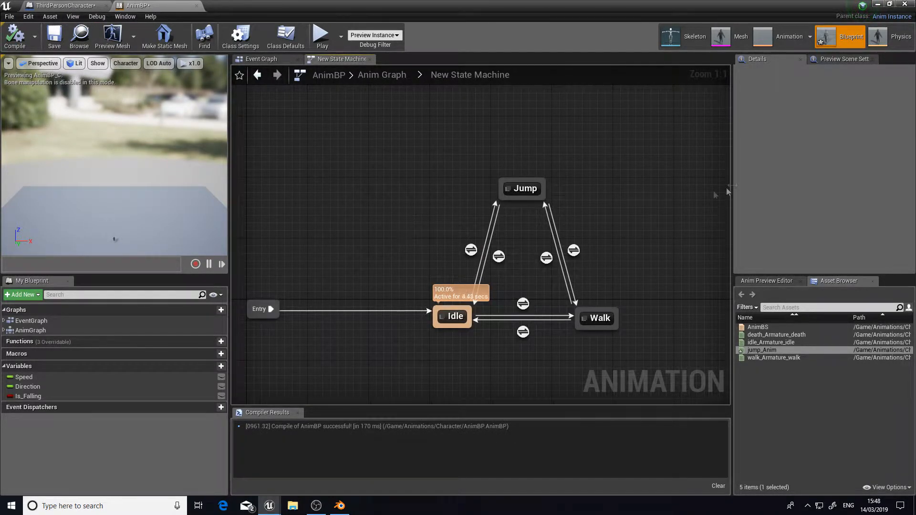
left_click(877, 4)
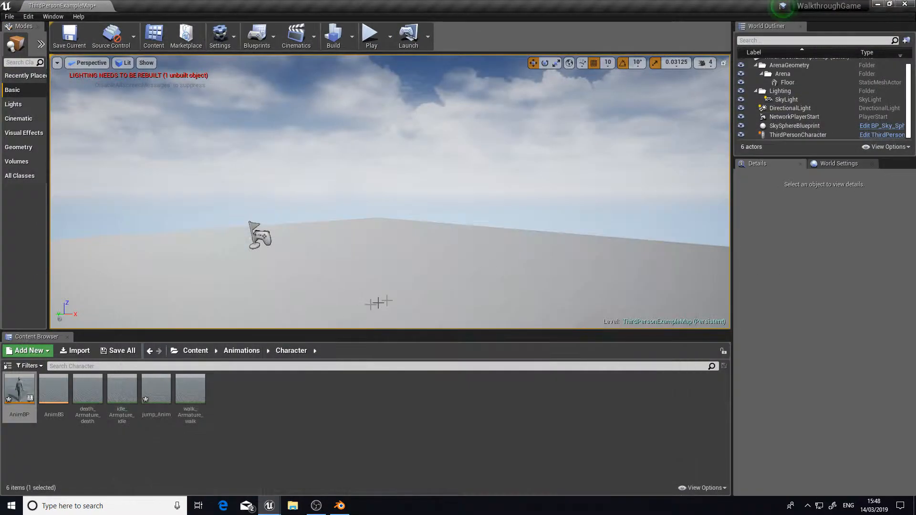
double_click(159, 409)
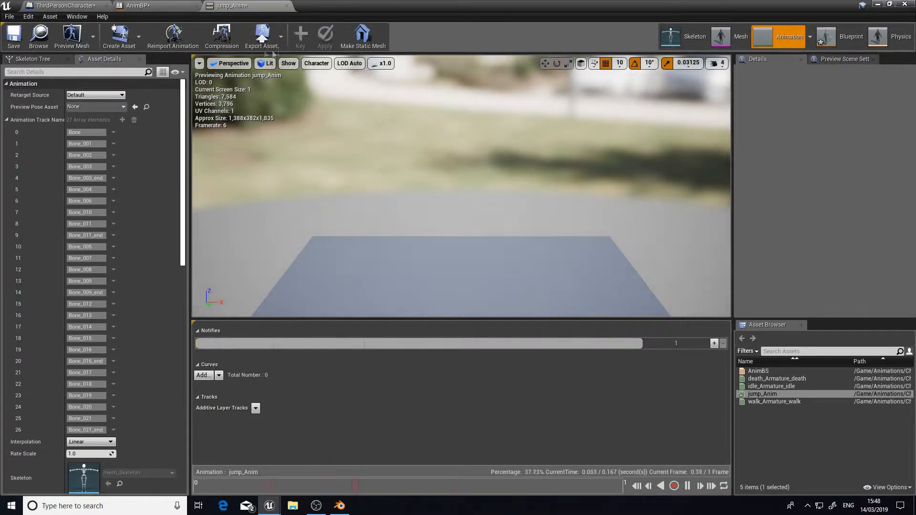
scroll(84, 279, "down", 15)
scroll(84, 279, "down", 3)
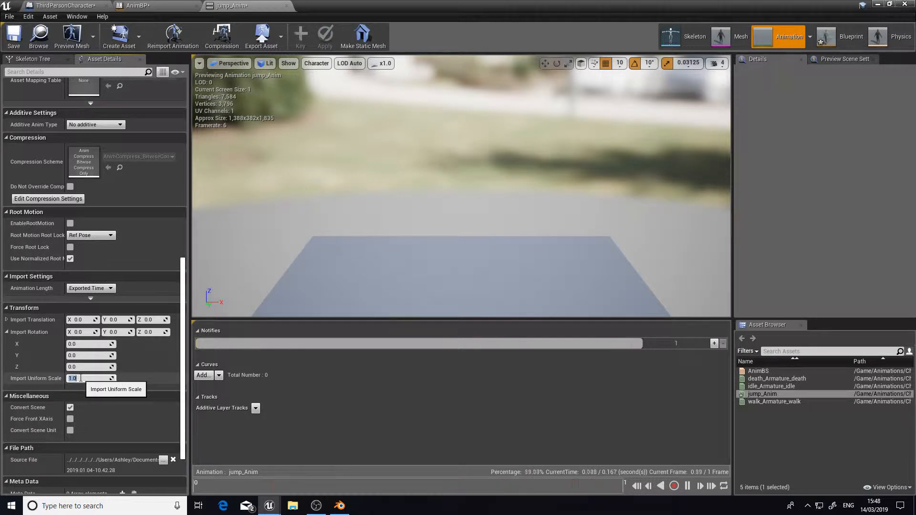
type("0")
key("Return")
left_click(173, 34)
left_click(695, 101)
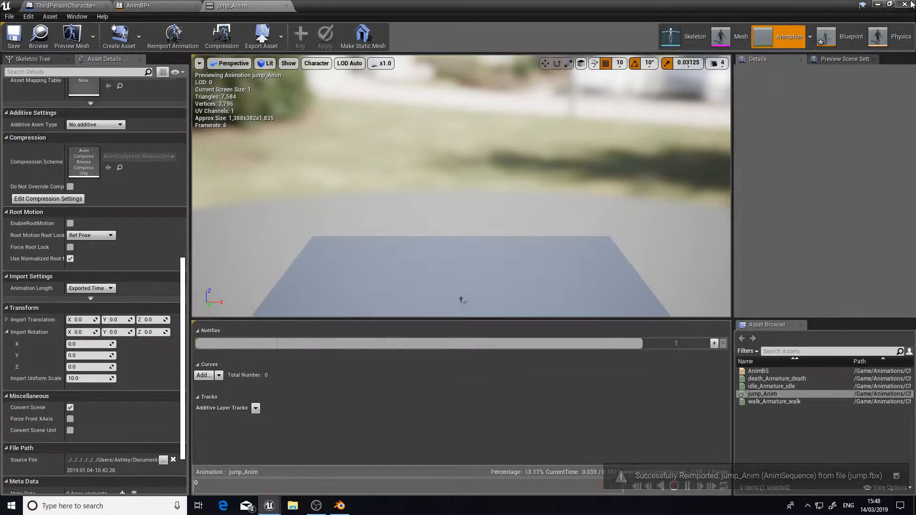
- Play the level and test the character's jump animation while walking forward
left_click(877, 4)
left_click(270, 413)
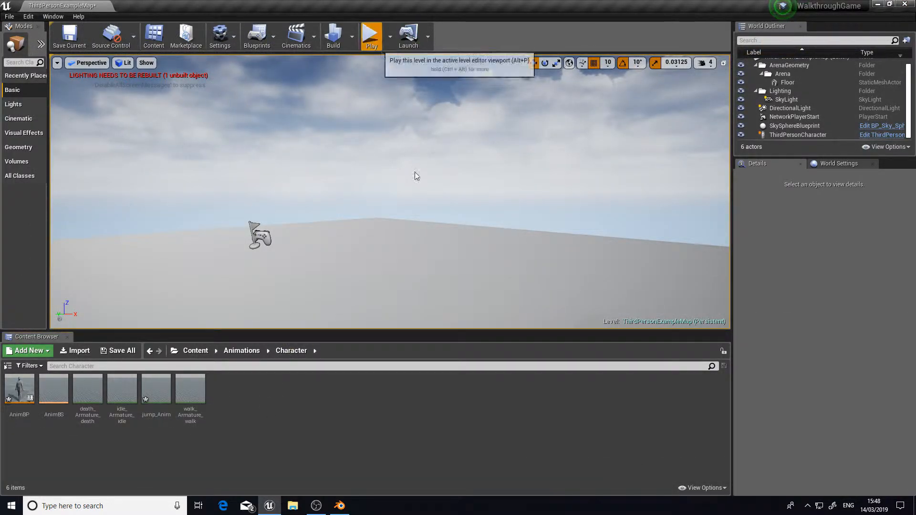
left_click(370, 34)
key("w")
key("space")
key("w")
key("space")
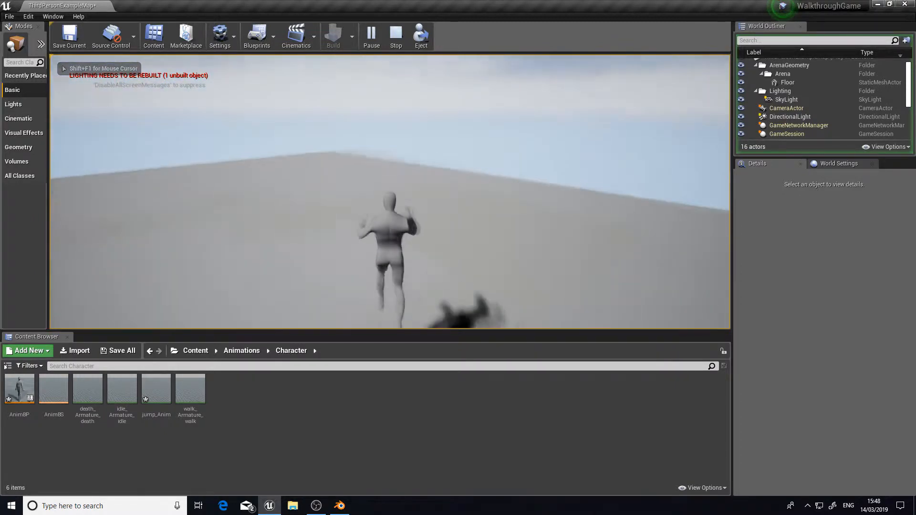
- Test the jump animation in game by jumping repeatedly while walking in different directions
key("space")
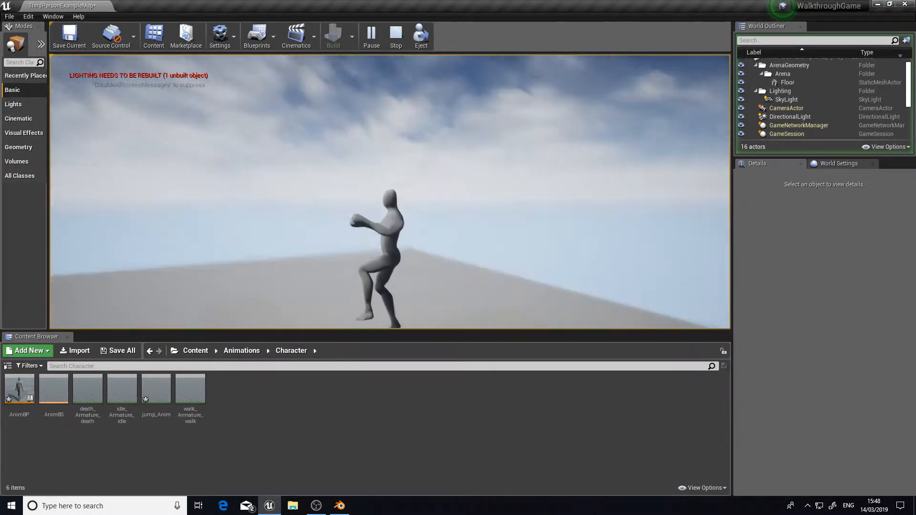
key("space")
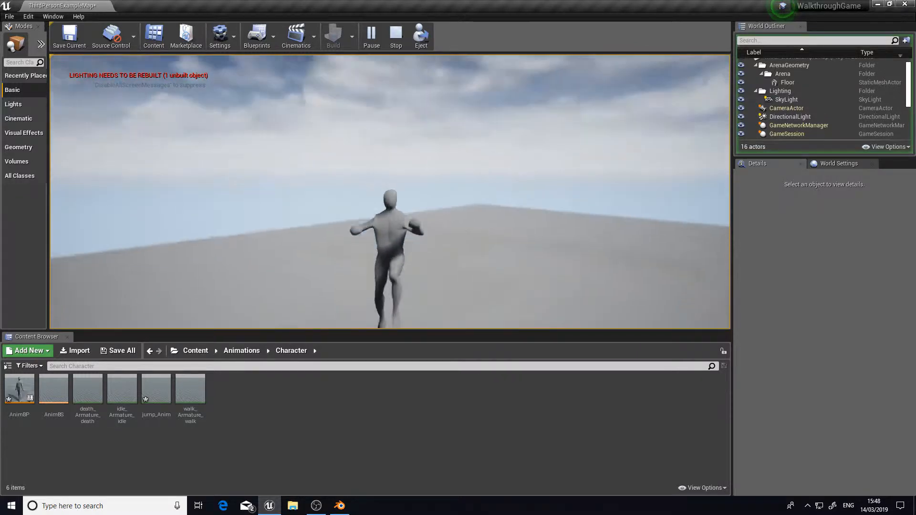
key("w")
key("d")
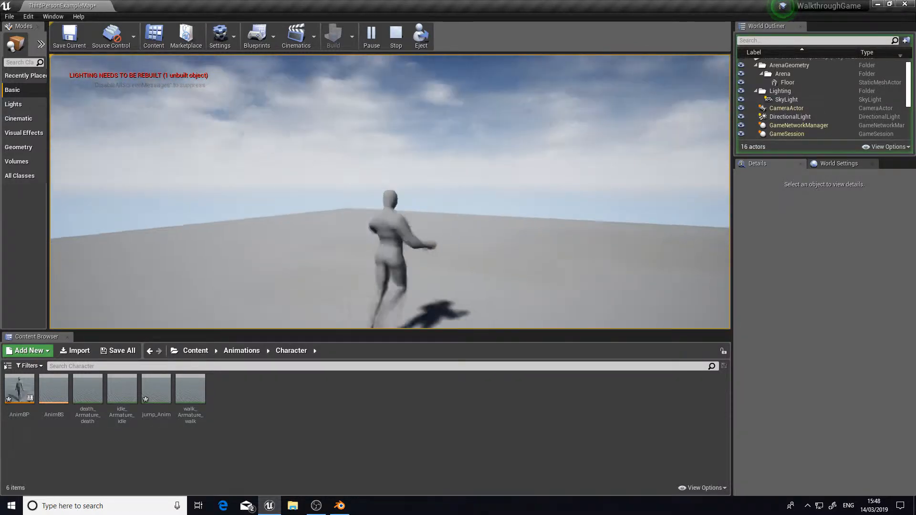
key("space")
key("space")
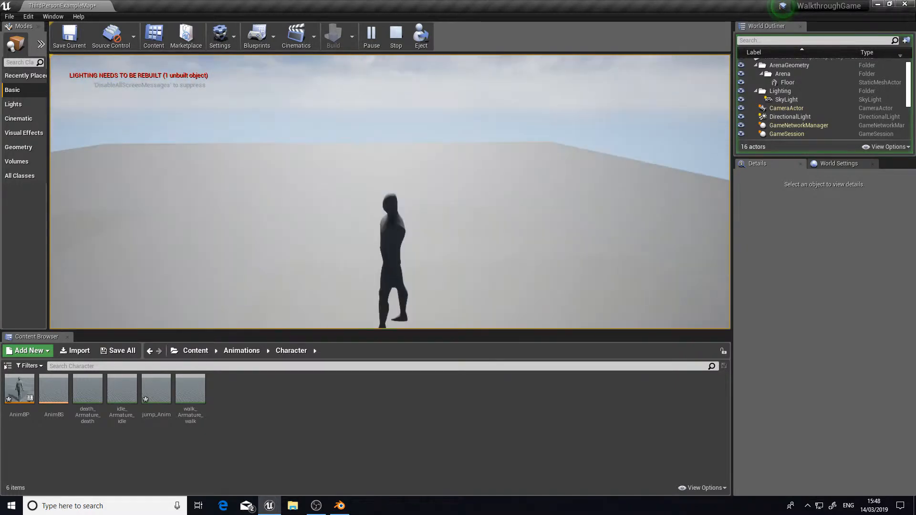
key("w")
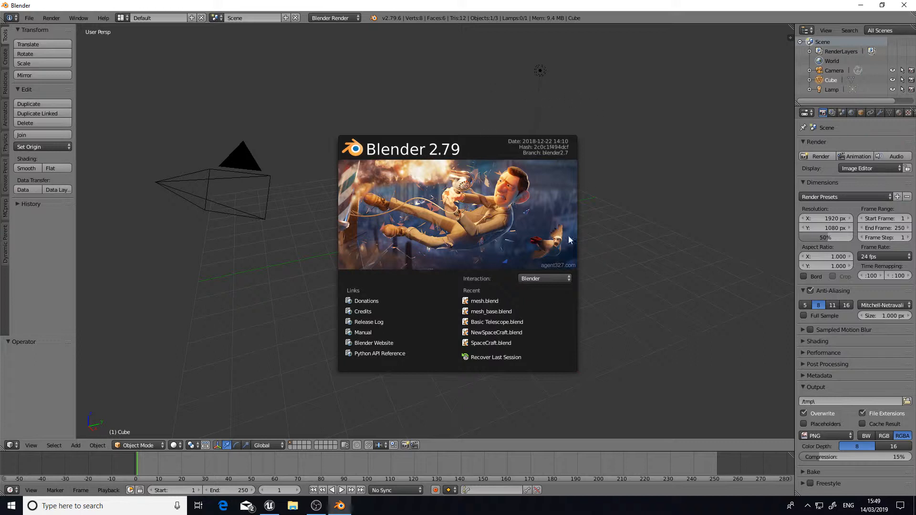
- Switch to Blender, dismiss the splash screen, and bring the default cube into view
left_click(324, 237)
key("g")
right_click(366, 225)
scroll(334, 235, "down", 2)
middle_click_drag(334, 235, 423, 252)
middle_click_drag(540, 228, 468, 243)
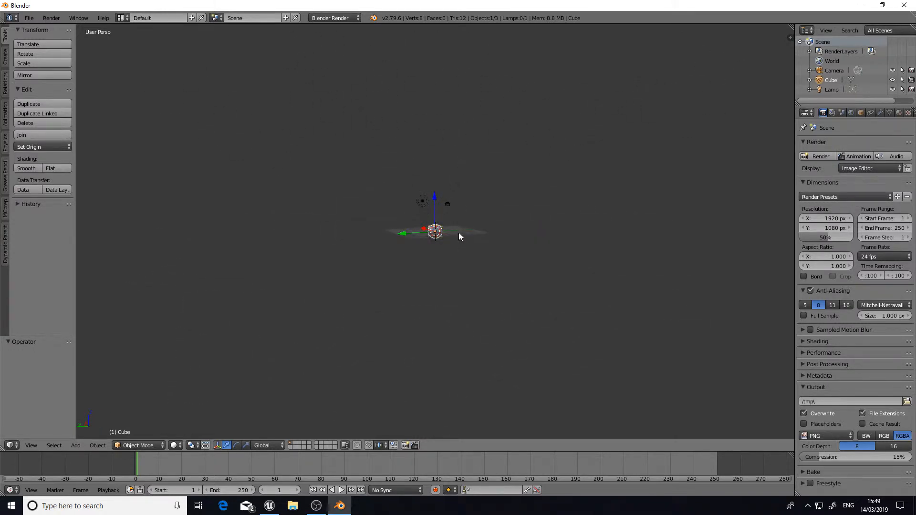
scroll(459, 233, "up", 4)
scroll(443, 233, "down", 3)
key("g")
right_click(448, 185)
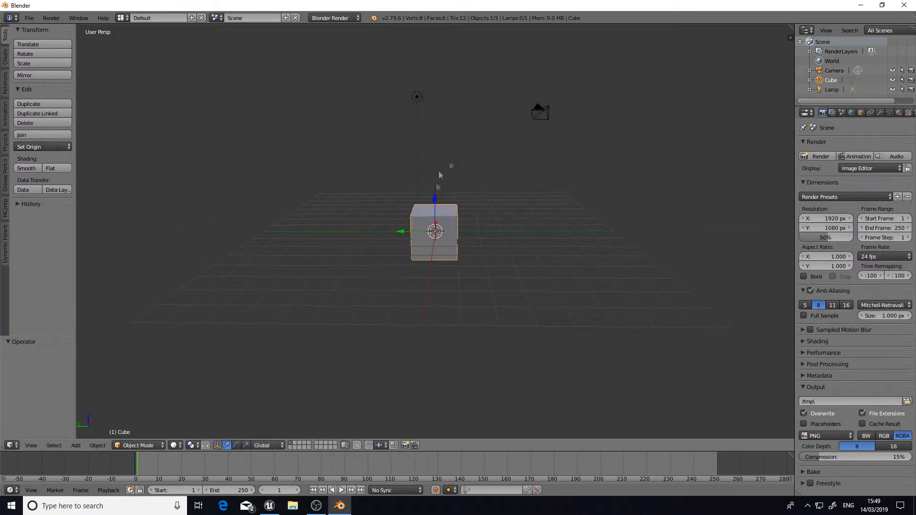
- Try moving the cube freely and along the Z axis
key("g")
right_click(477, 252)
key("g")
key("z")
right_click(461, 191)
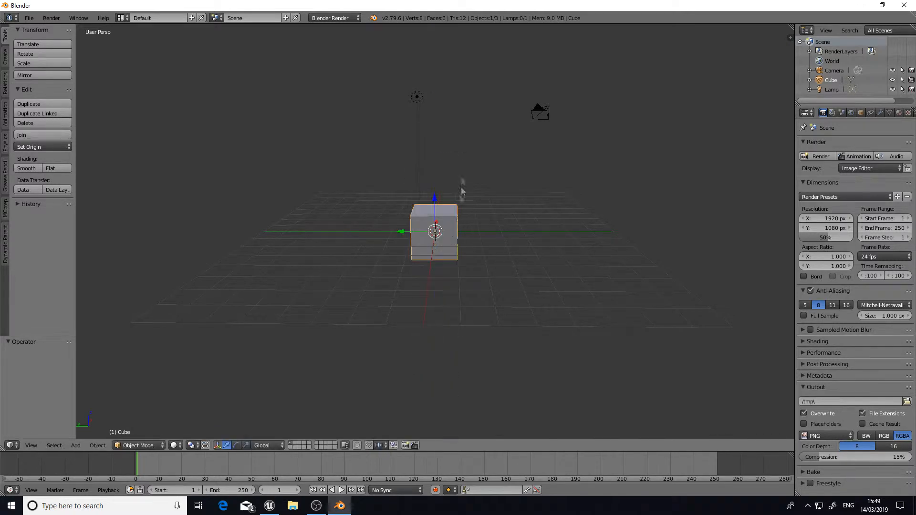
- Undo the trial moves of the cube and reset the 3D cursor to the scene origin
right_click(528, 134)
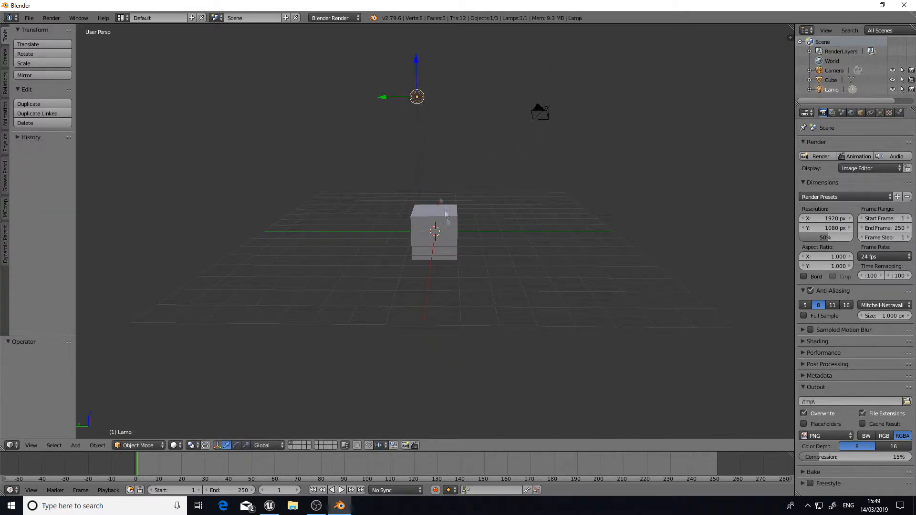
right_click(420, 200)
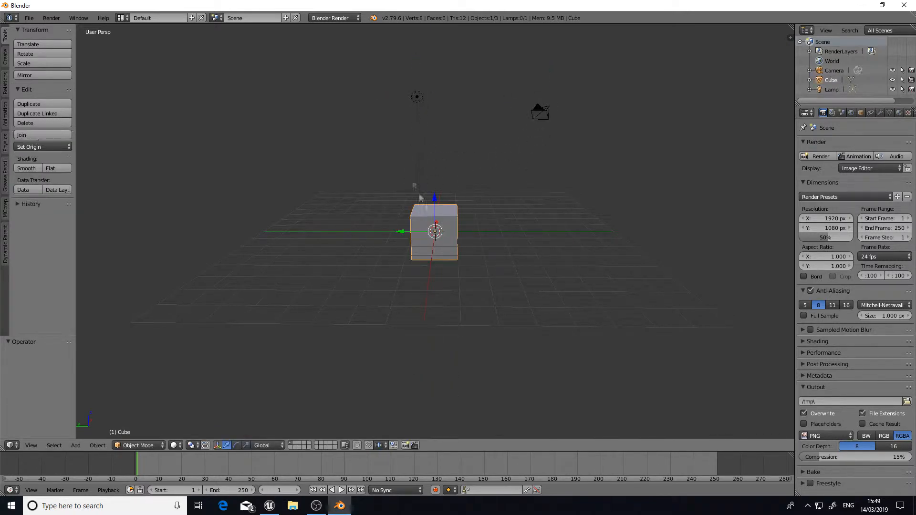
left_click(366, 165)
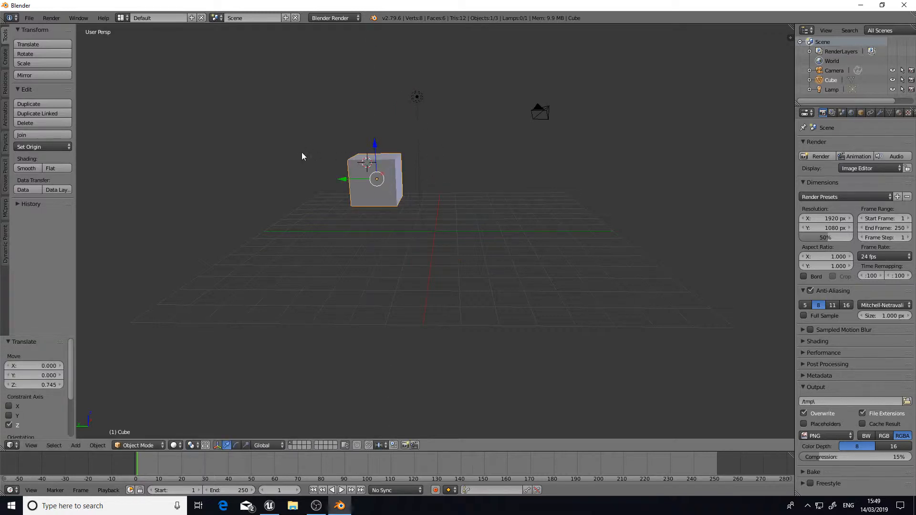
key("ctrl+z")
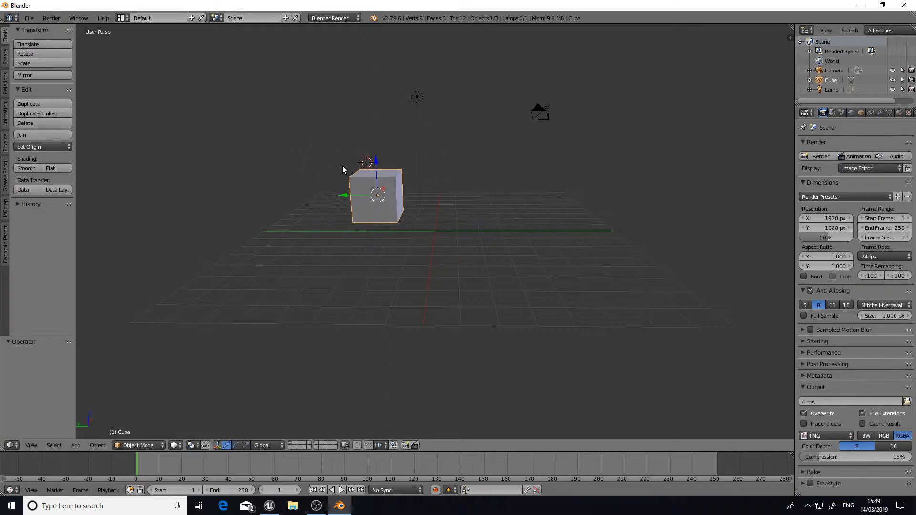
key("ctrl+z")
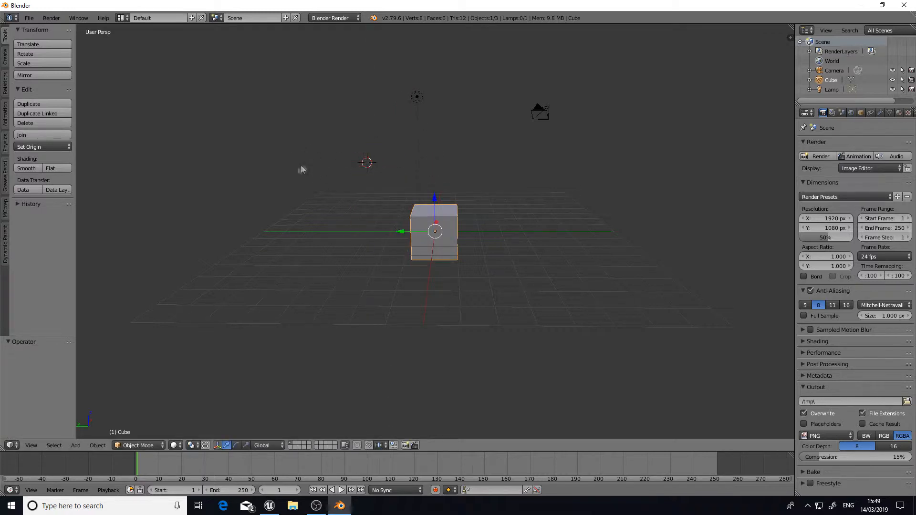
key("shift+c")
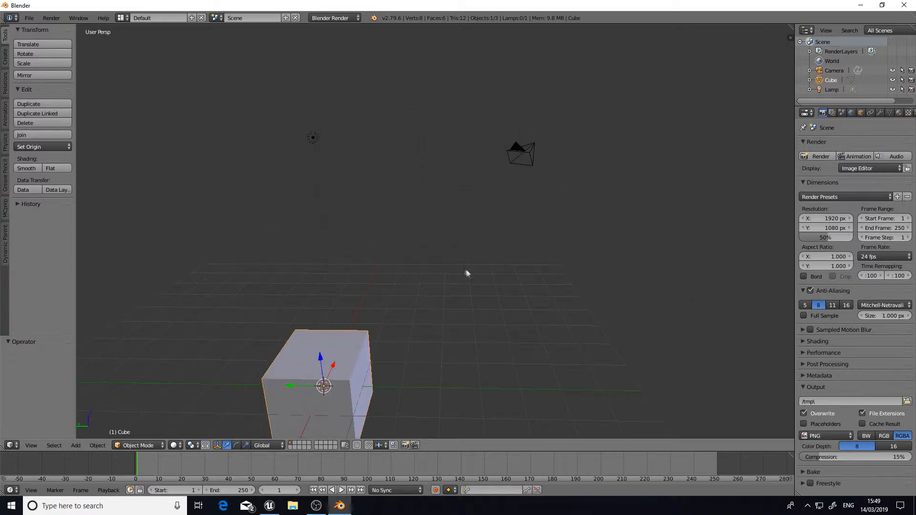
- Fly around the deselected cube in walk navigation to examine it from several sides
key("shift+f")
key("w")
key("s")
left_click(435, 231)
key("a")
key("shift+f")
key("s")
left_click(435, 231)
key("shift+f")
key("a")
key("d")
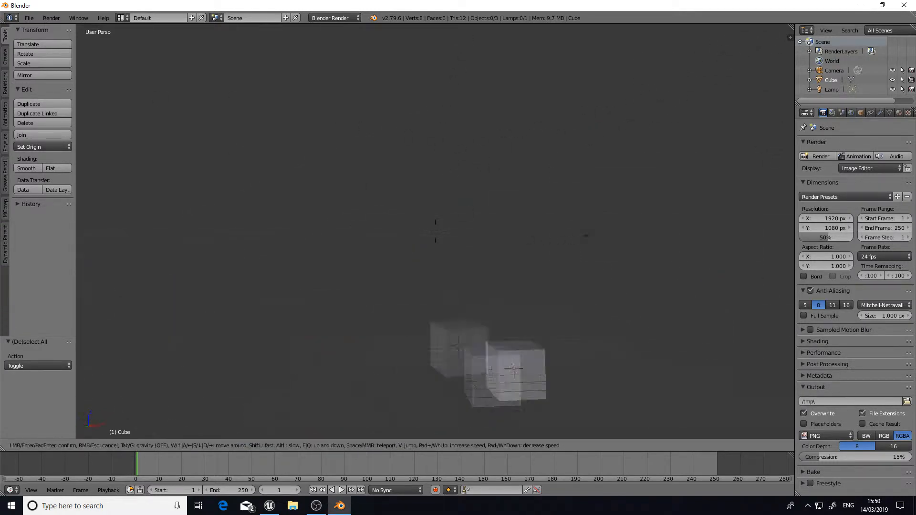
key("w")
key("a")
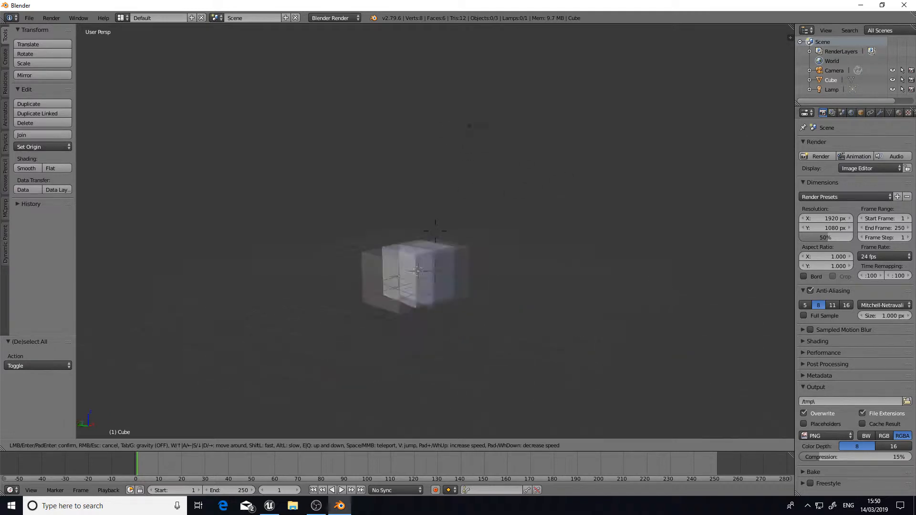
- Stretch the cube along Z into a taller block and move it up about 1.02 units
key("w")
key("s")
key("w")
key("s")
key("w")
key("s")
left_click(434, 231)
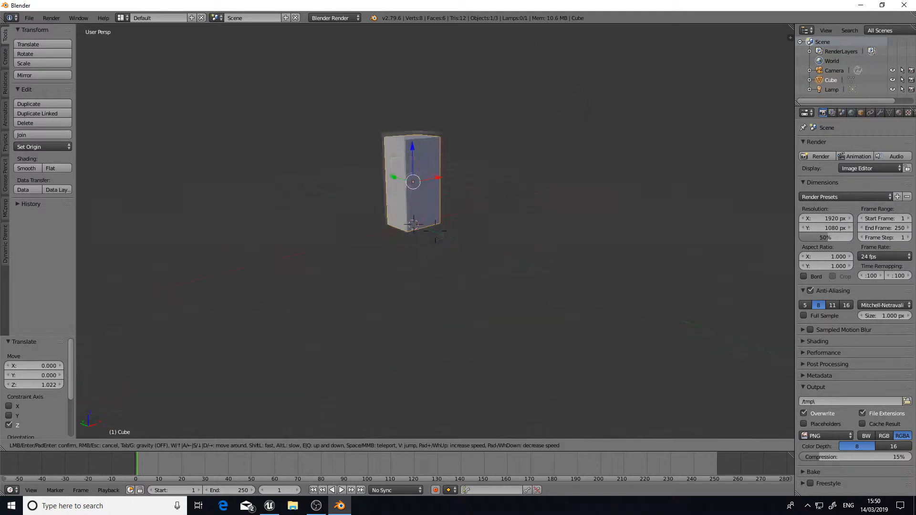
key("w")
key("a")
key("s")
left_click(435, 231)
- Scale the block along the X axis and along the Y axis
key("s")
key("x")
left_click(442, 229)
key("s")
key("y")
left_click(465, 231)
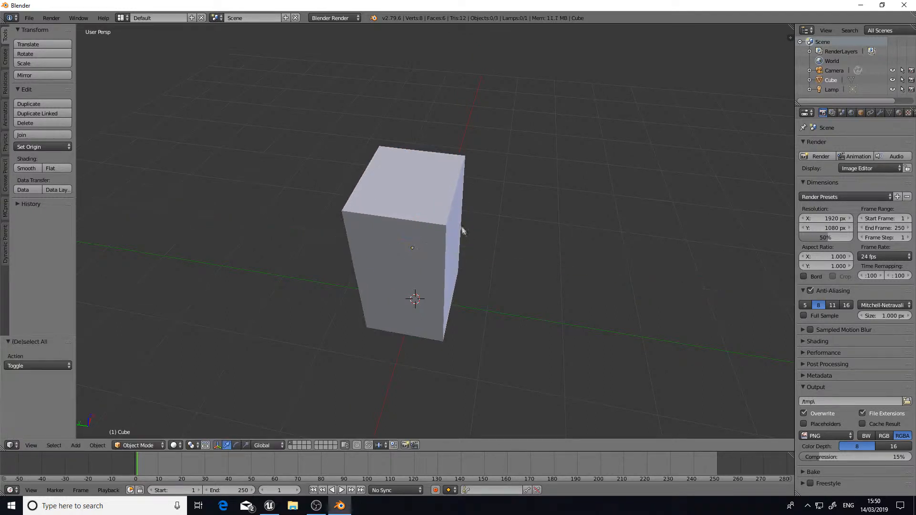
- Put the block in Edit Mode with face selection and select its top face
key("Tab")
left_click(291, 445)
key("a")
right_click(403, 174)
- Fly around the block in walk navigation to examine its faces from different sides
key("shift+f")
key("d")
key("w")
key("s")
key("d")
key("w")
key("a")
key("d")
key("s")
key("a")
key("d")
key("w")
key("s")
key("w")
key("s")
left_click(435, 231)
- Deselect all faces and toggle the block between Object Mode and Edit Mode
key("a")
key("Tab")
key("Tab")
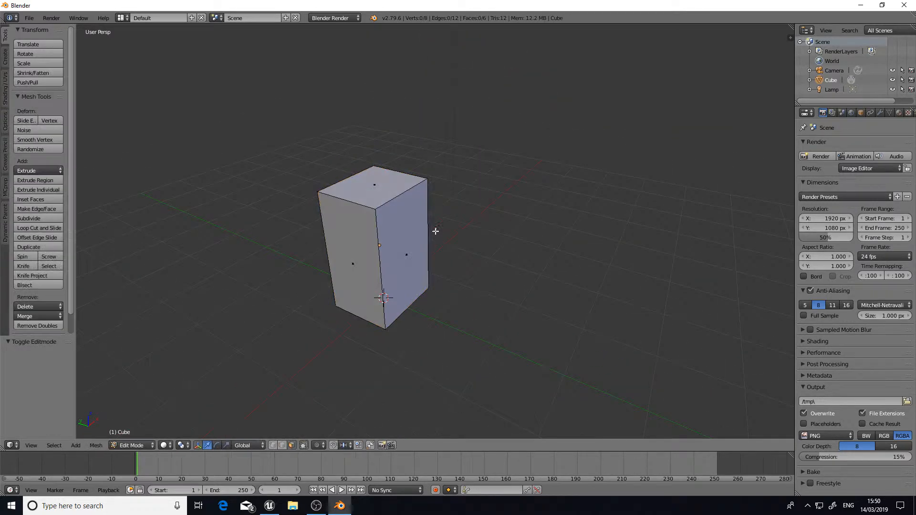
key("Tab")
key("Tab")
key("Tab")
key("Tab")
- Select the block's two visible side faces one after the other
right_click(370, 216)
right_click(369, 216)
right_click(369, 217)
right_click(370, 217)
right_click(400, 235)
scroll(399, 235, "down", 8)
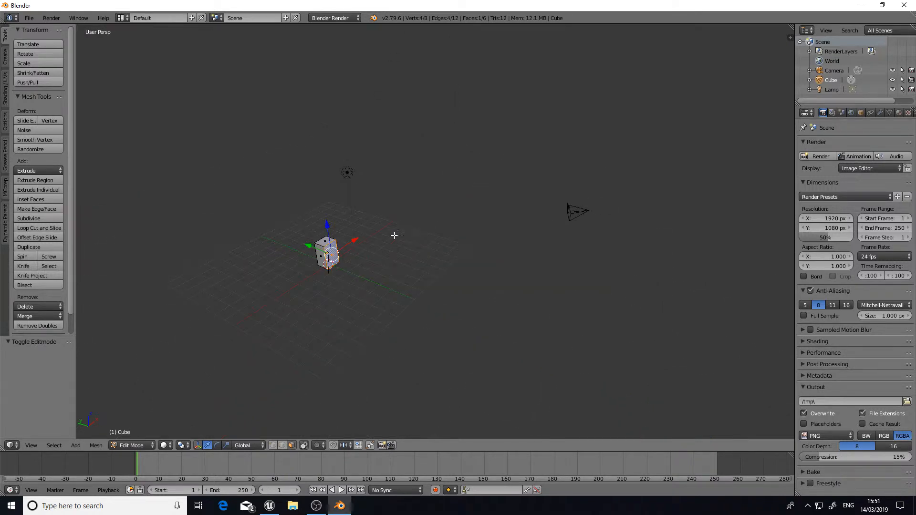
- Fly up to the block, toggle Edit Mode off and on, and select the block's top face
key("shift+f")
key("w")
left_click(395, 235)
key("shift+f")
left_click(435, 231)
key("Tab")
key("Tab")
right_click(479, 244)
right_click(483, 225)
key("shift+f")
key("w")
key("d")
left_click(435, 231)
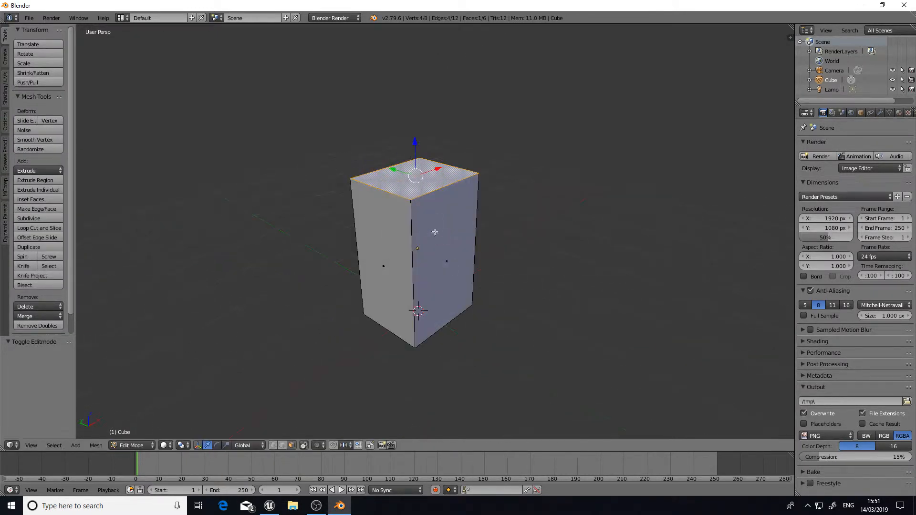
- Select the block's side faces in turn, ending with the top face selected
right_click(437, 239)
right_click(395, 243)
right_click(433, 239)
right_click(418, 191)
key("shift+f")
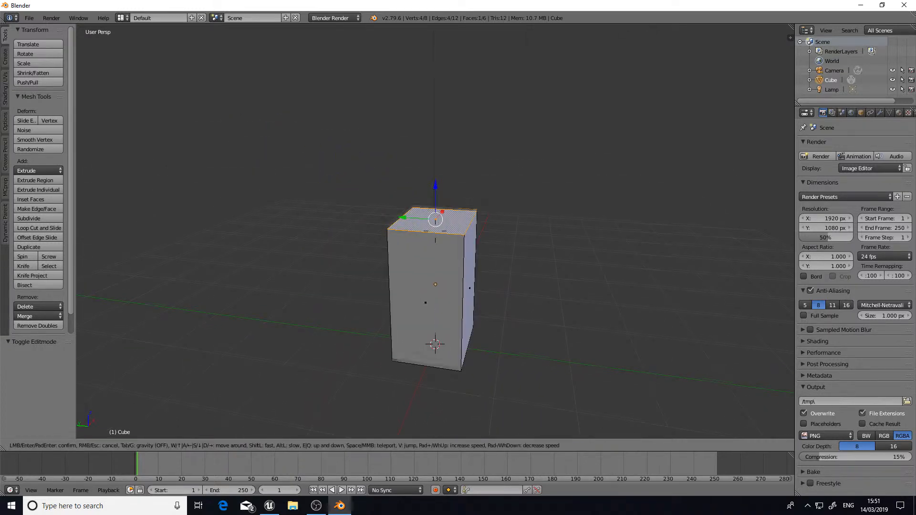
left_click(435, 230)
right_click(461, 225)
right_click(459, 239)
right_click(434, 227)
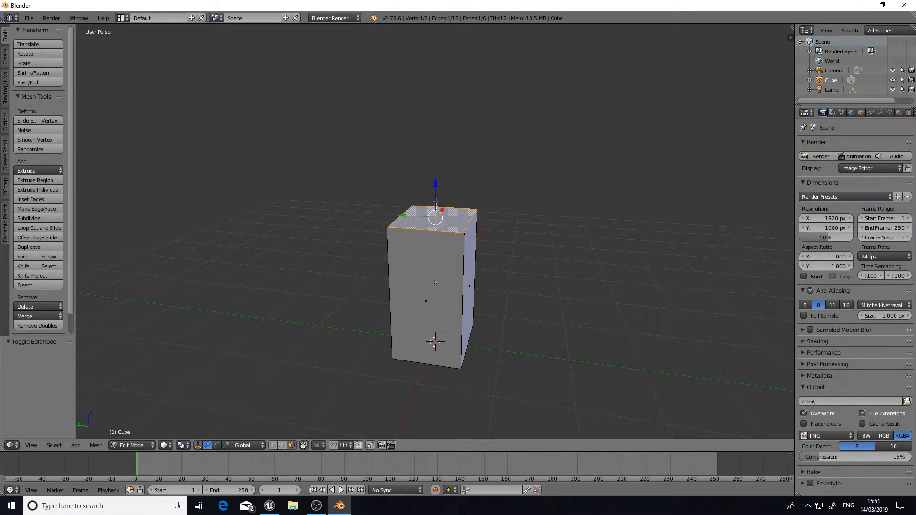
- Raise the block's top face along the Z axis in two moves, the last about 0.93 units
left_click_drag(435, 186, 435, 149)
key("shift+f")
key("s")
key("d")
left_click(435, 230)
left_click_drag(364, 214, 364, 180)
- Select the block's bottom face and scale it up by a factor of about 1.36
key("shift+f")
key("d")
key("w")
key("q")
key("s")
left_click(434, 231)
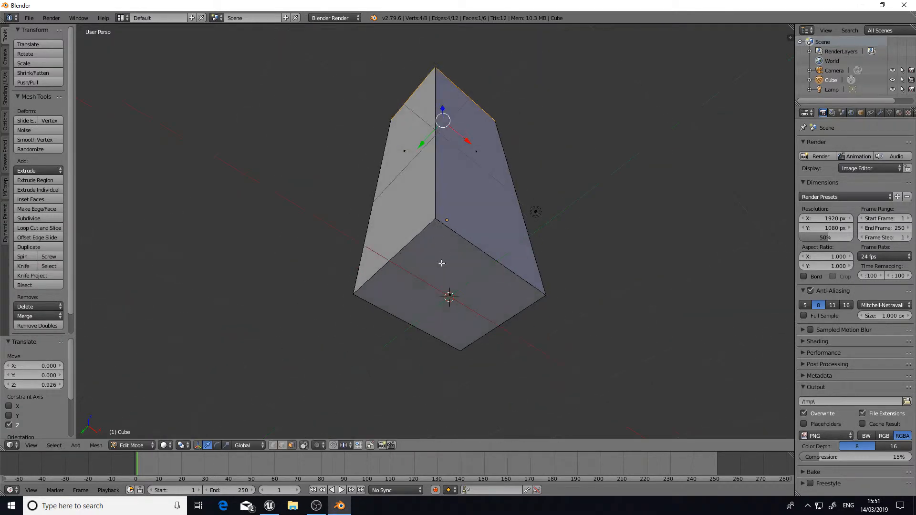
right_click(442, 263)
key("shift+f")
key("e")
key("s")
left_click(434, 231)
key("s")
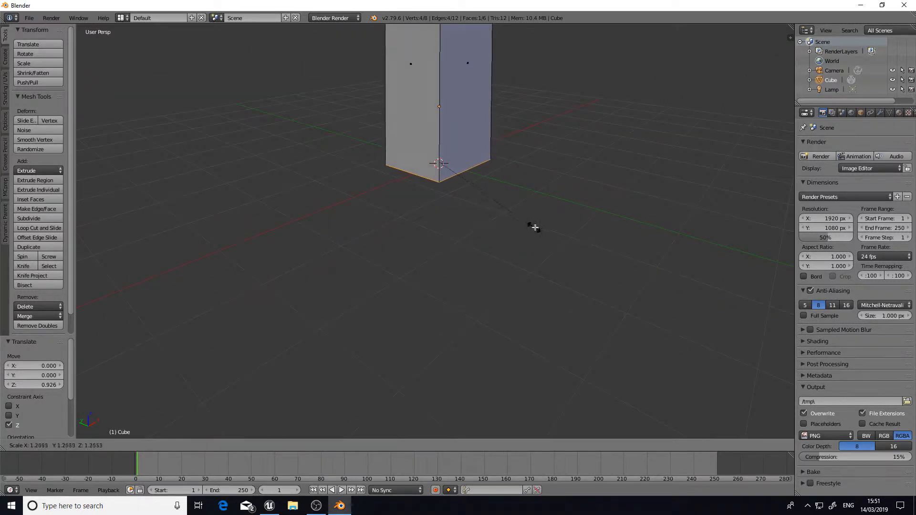
left_click(544, 228)
- Extrude the block's top face upward about 2.93 units
key("shift+f")
key("e")
key("s")
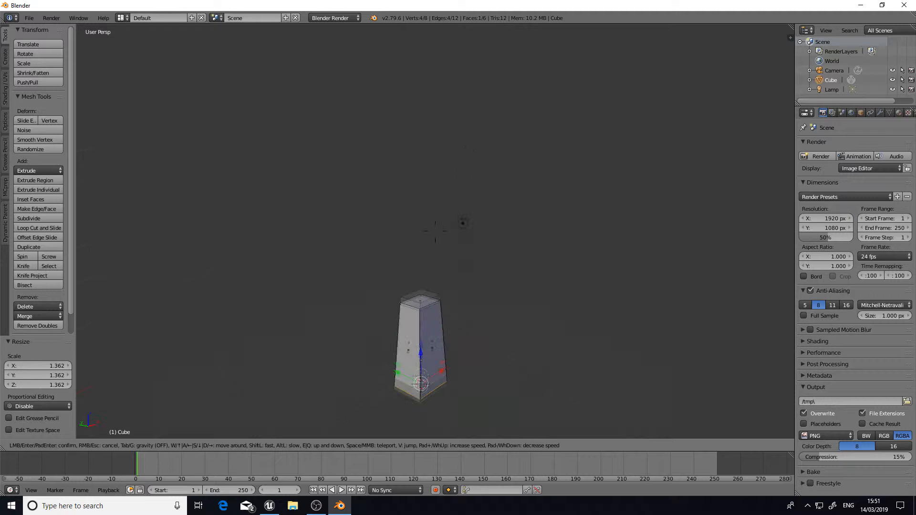
key("w")
left_click(435, 231)
right_click(333, 242)
key("shift+f")
key("Escape")
key("e")
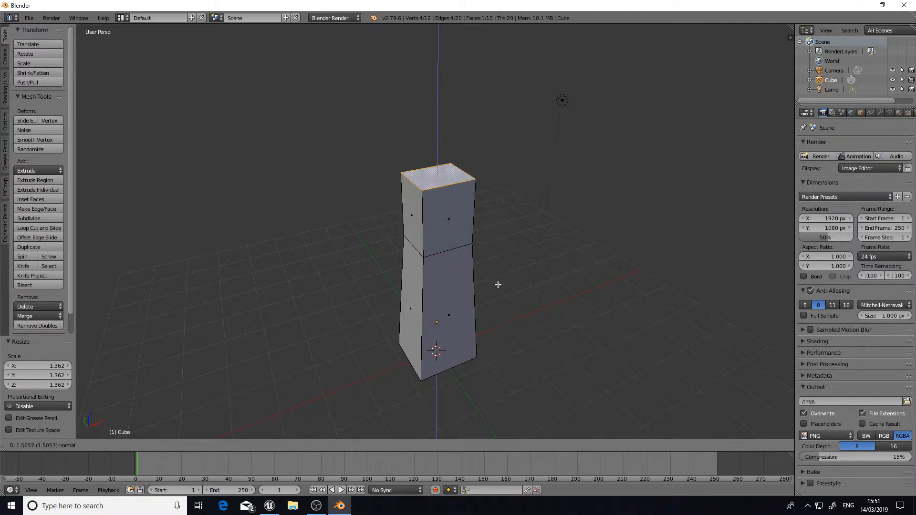
left_click(493, 213)
- Try rotating the new top face about the X axis, and rotate it about the Y axis instead
middle_click_drag(494, 213, 429, 286, "shift")
middle_click_drag(429, 287, 400, 272)
middle_click_drag(374, 205, 436, 231, "shift")
key("r")
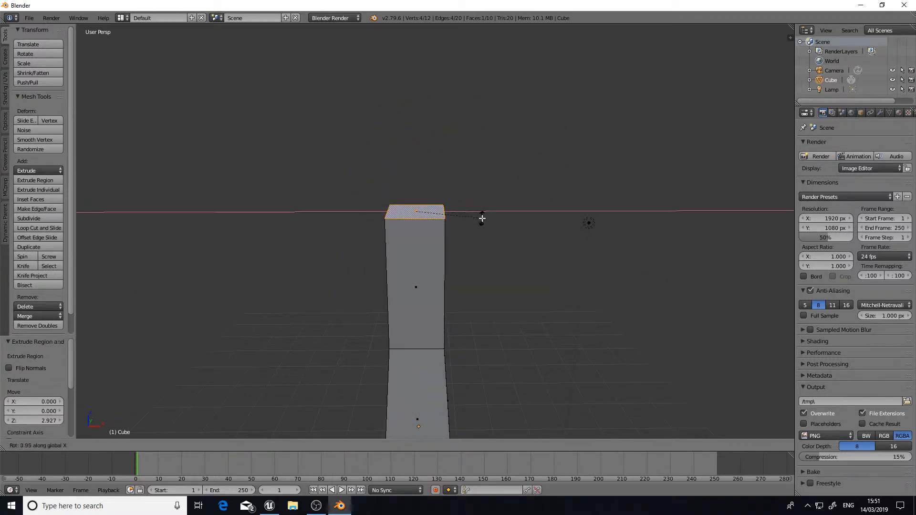
right_click(482, 218)
key("r")
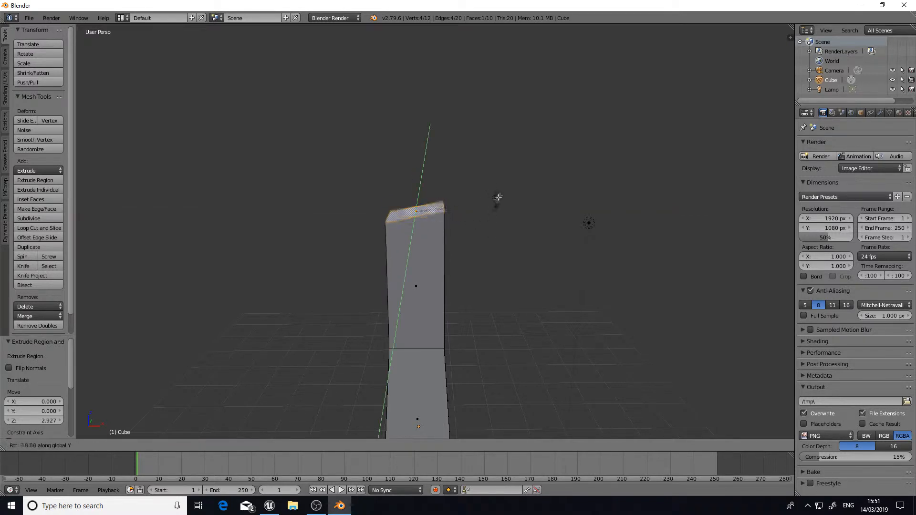
left_click(500, 233)
- Move the top face about 0.37 units along X and about -0.2 units along Y
left_click_drag(452, 212, 468, 213)
key("shift+f")
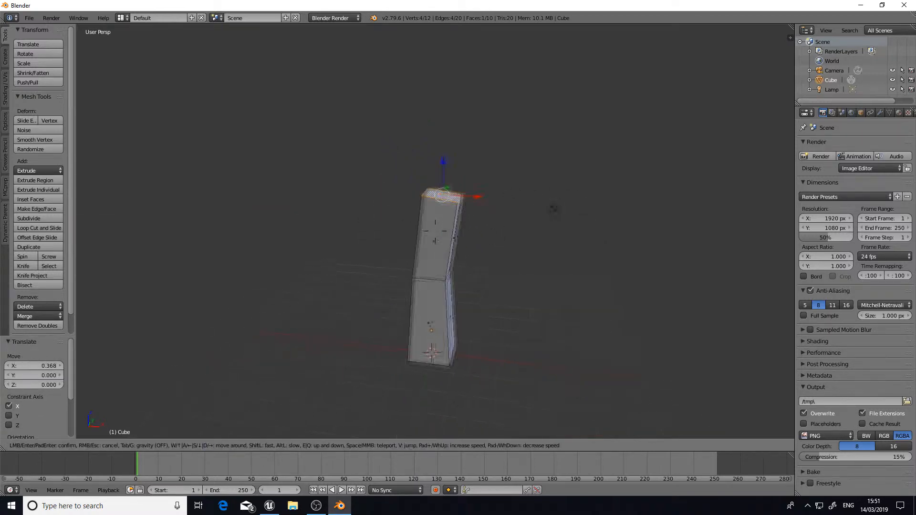
left_click(494, 227)
left_click_drag(516, 232, 521, 231)
- Extrude the shifted top face into another segment, about 2.94 units upward
key("shift+f")
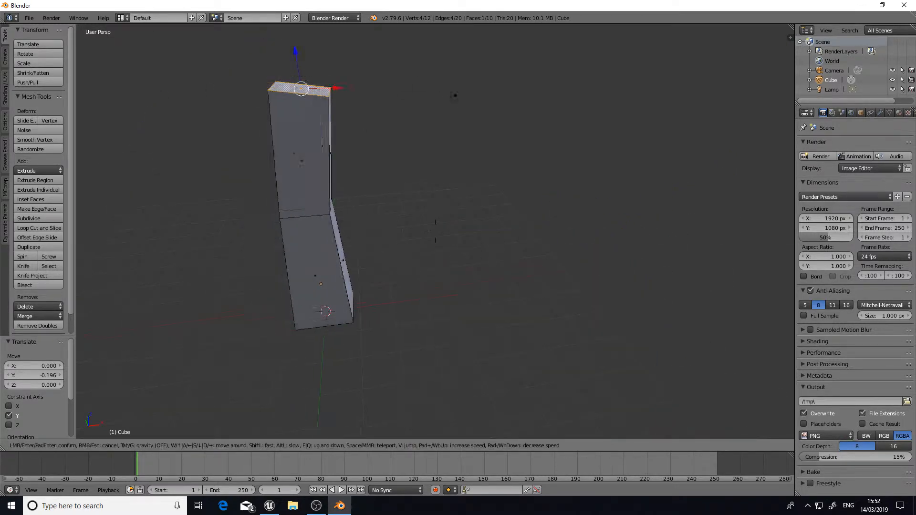
left_click(435, 231)
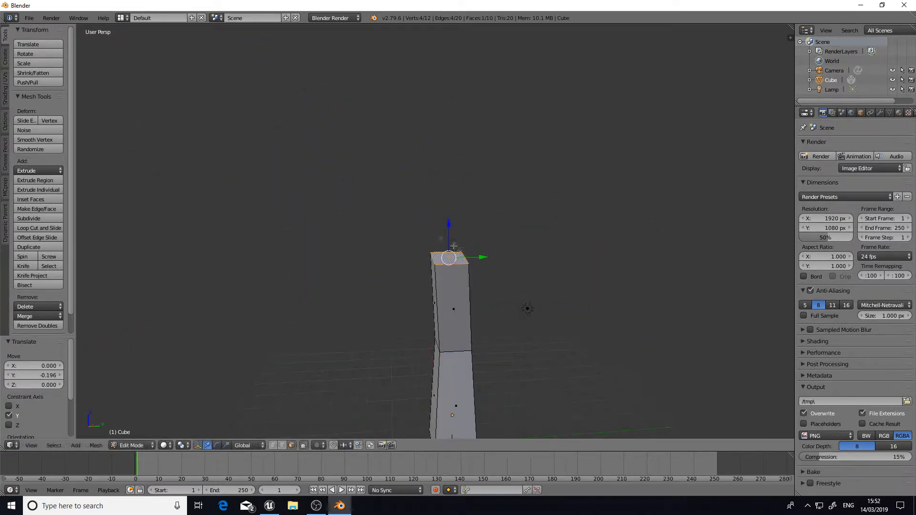
key("e")
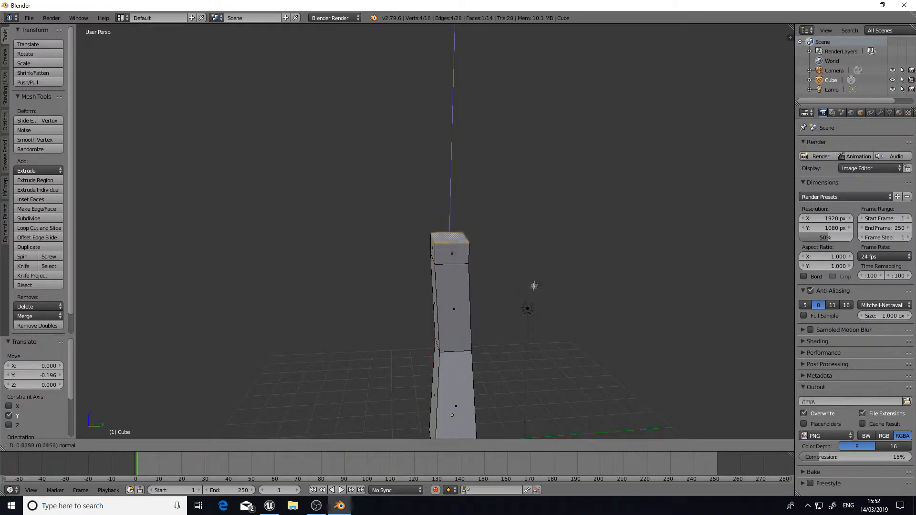
left_click(529, 210)
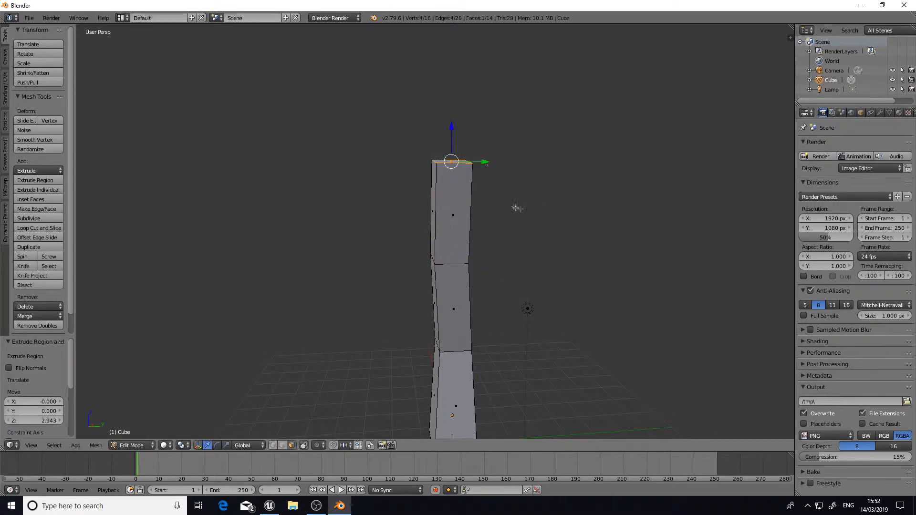
- Shift the column's top face along Y, scale it to about 1.057, and move it about -0.31 units along X
left_click_drag(487, 160, 494, 180)
key("s")
left_click(497, 178)
key("shift+f")
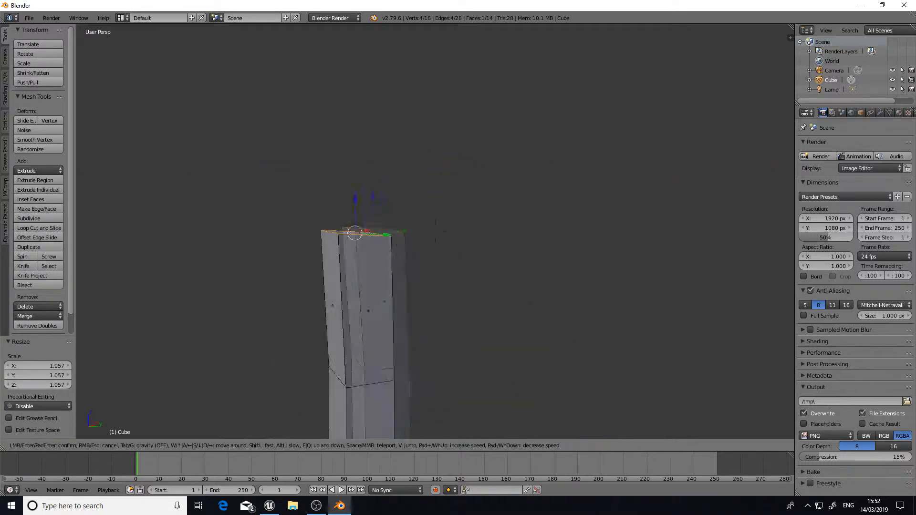
key("w")
key("s")
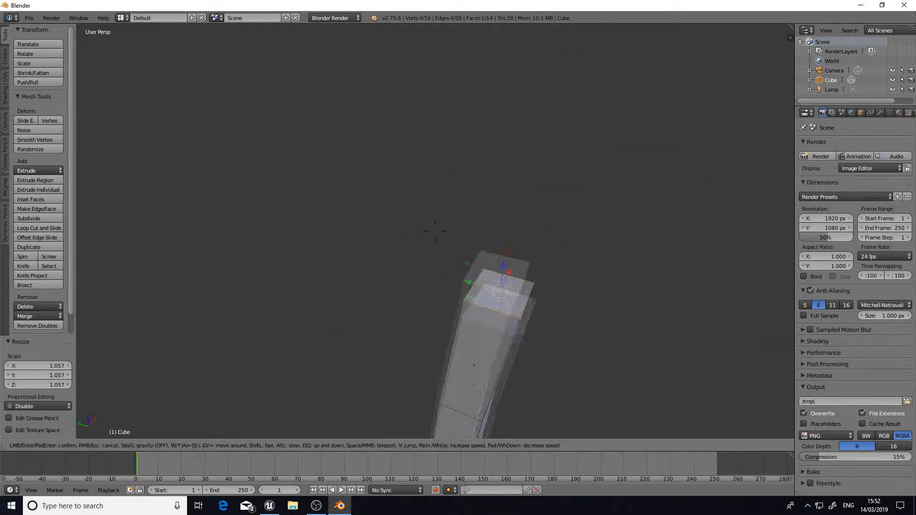
left_click(435, 231)
left_click_drag(484, 207, 475, 204)
key("shift+f")
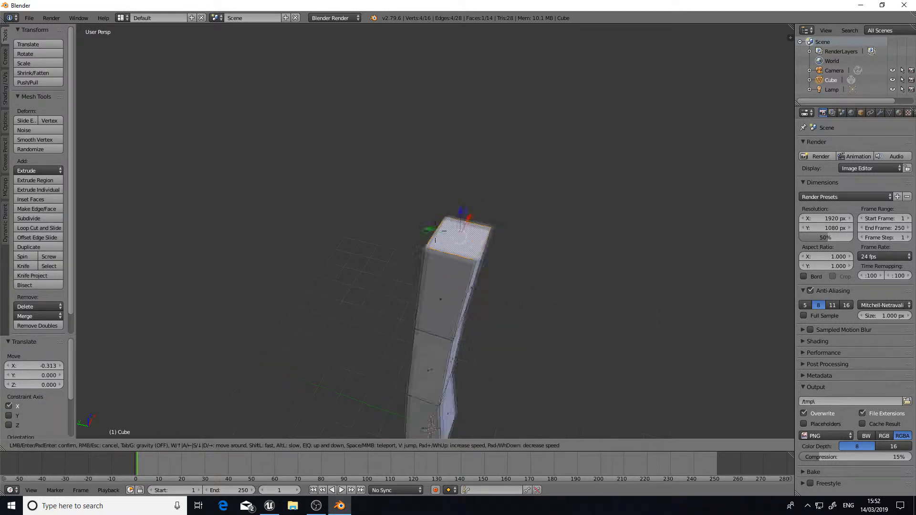
left_click(477, 267)
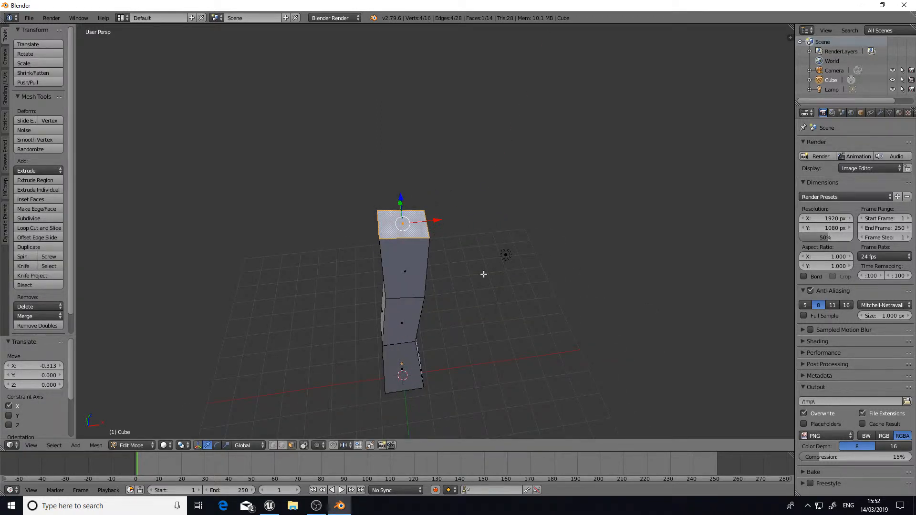
- Extrude the column's top face upward into another segment and scale the new end to about 0.903
key("shift+f")
key("a")
left_click(479, 246)
key("e")
left_click(484, 127, "ctrl")
key("s")
left_click(481, 122)
- Rotate the new top face about the Y axis and scale it to about 0.973
key("r")
key("x")
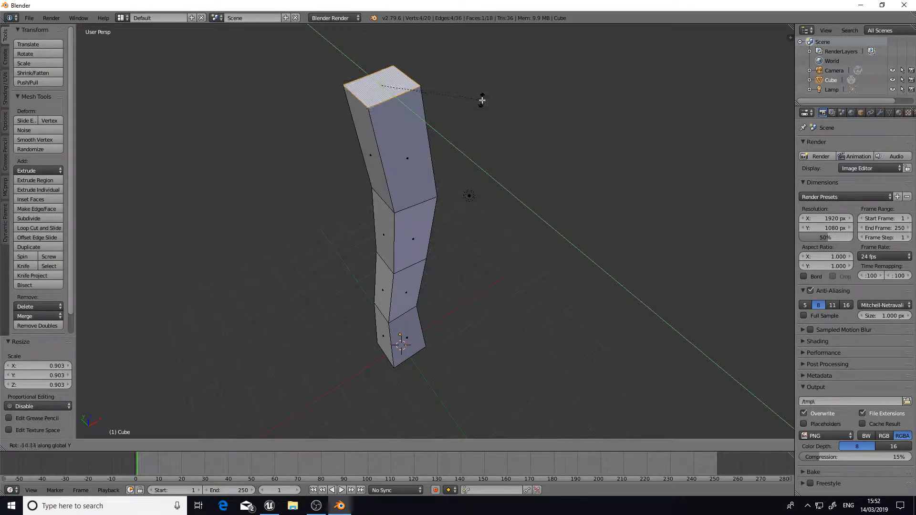
left_click(487, 100)
key("s")
left_click(493, 107)
left_click(493, 107)
- Move the column's top face about 0.205 units along Y
key("shift+f")
key("a")
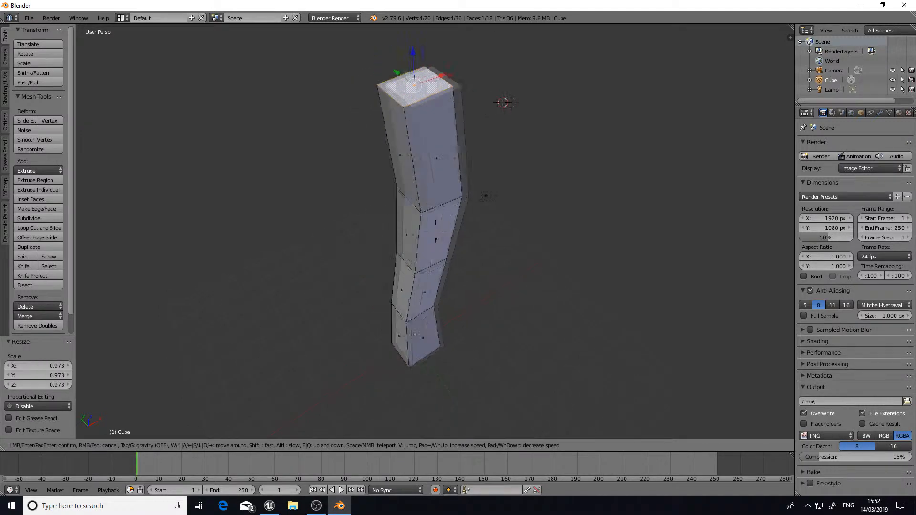
left_click(435, 230)
left_click_drag(405, 124, 395, 121)
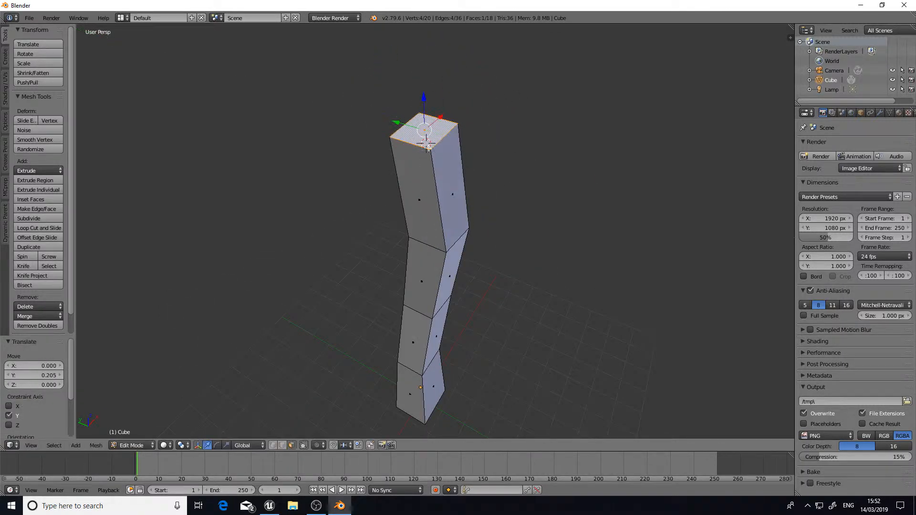
- Tilt the shifted top face and scale it to about 0.956
key("r")
key("x")
left_click(489, 166)
key("shift+f")
key("d")
left_click(443, 234)
key("s")
left_click(438, 232)
- Extrude the top face about 2.3 units and scale its end to about 0.452 to form a tapered tip
key("shift+f")
left_click(434, 230)
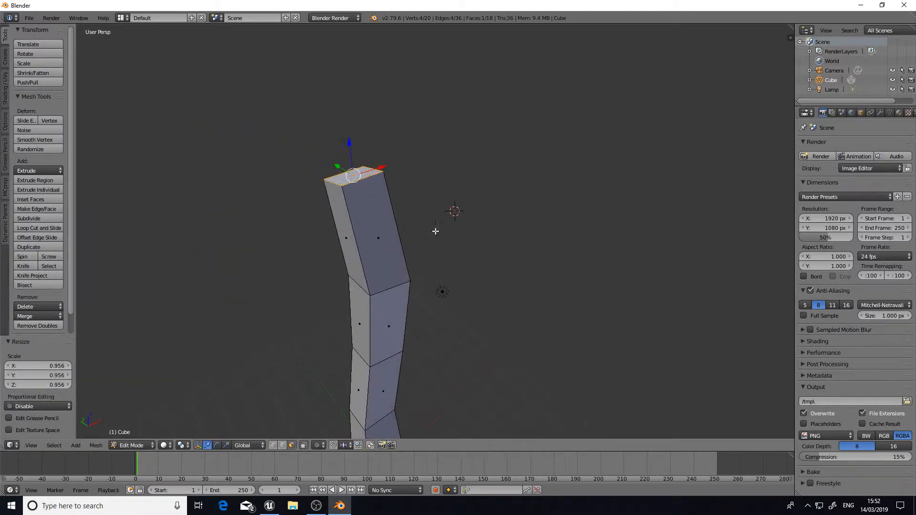
key("e")
left_click(432, 162)
key("s")
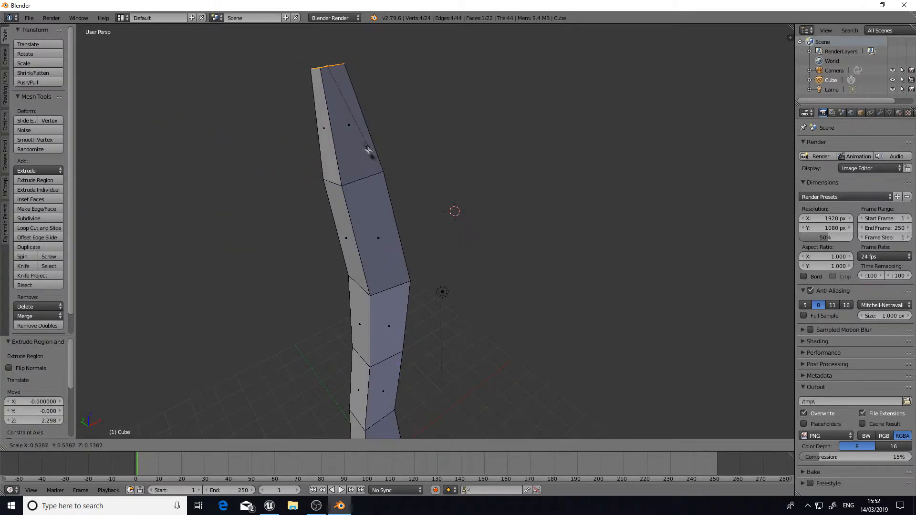
left_click(360, 142)
- Add two loop cuts across the column's middle segment
key("shift+f")
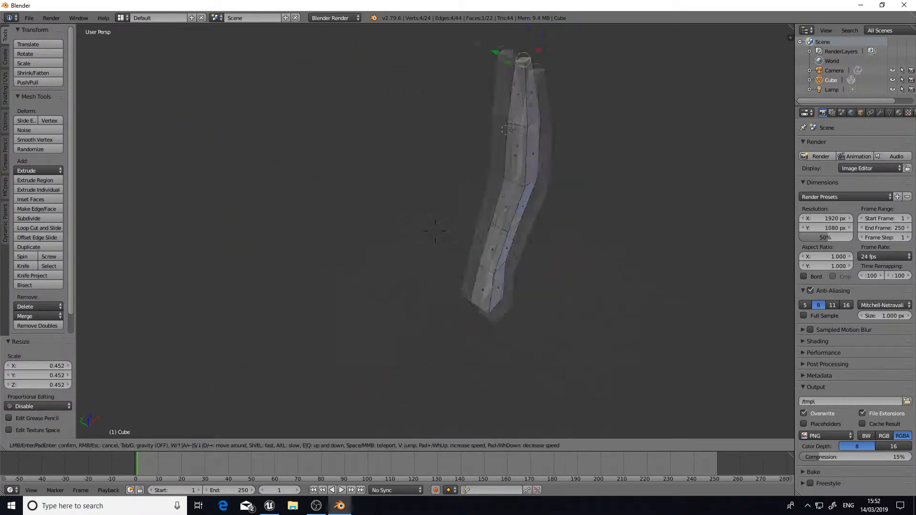
key("d")
key("s")
key("w")
left_click(435, 232)
key("shift+f")
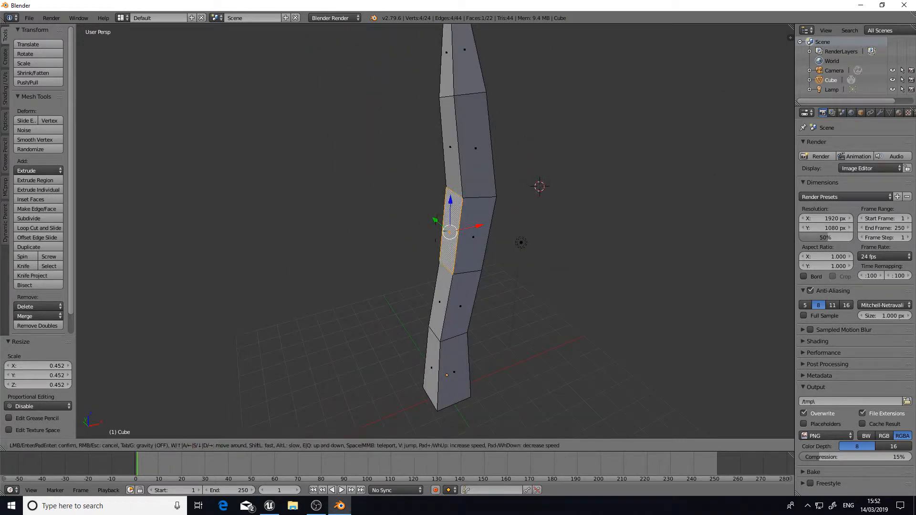
key("w")
left_click(435, 231)
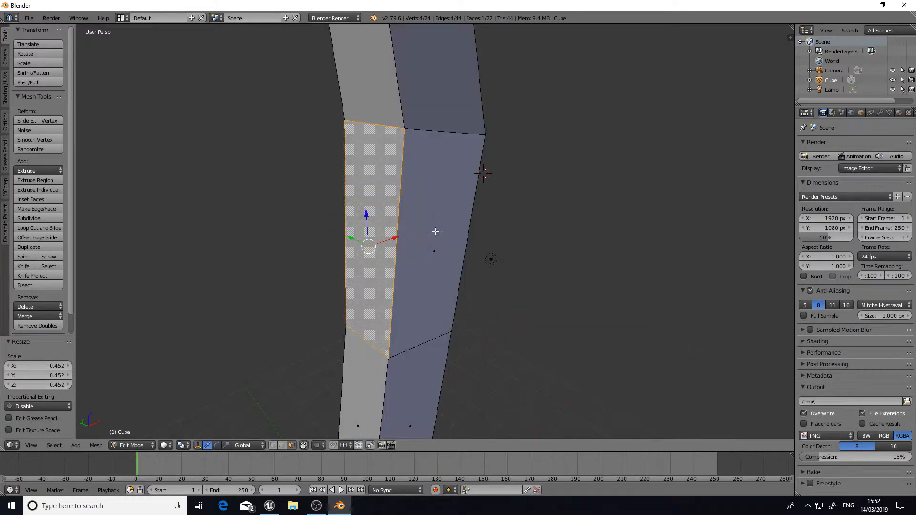
key("ctrl+r")
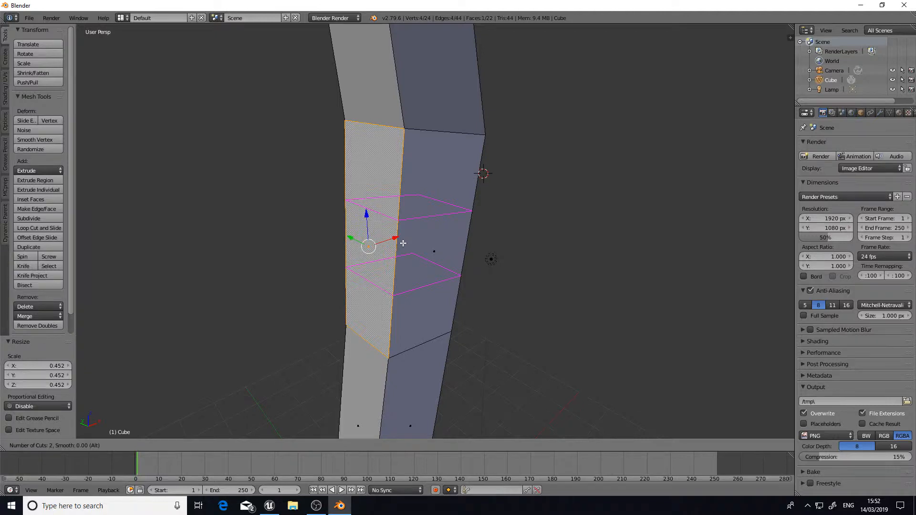
left_click(403, 243)
left_click(439, 174)
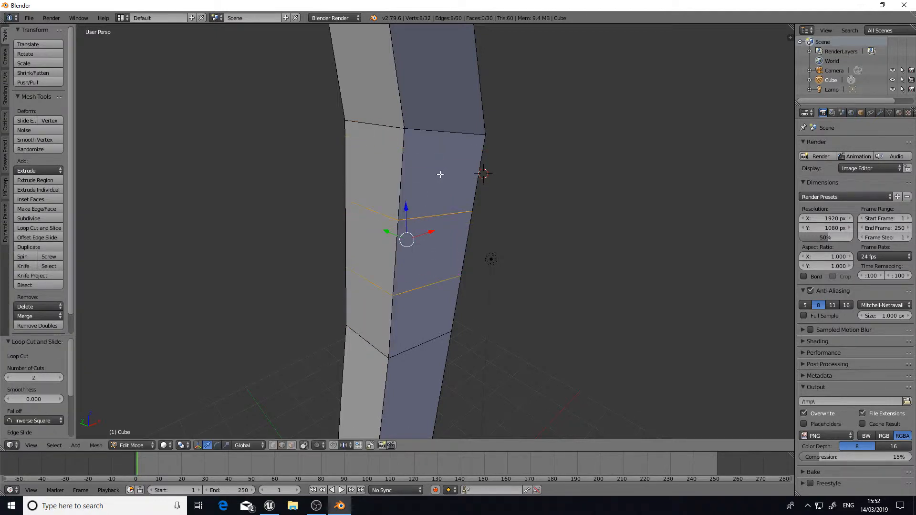
- Try the edge, face and vertex selection modes on single elements of the newly cut segment
key("Tab")
key("Tab")
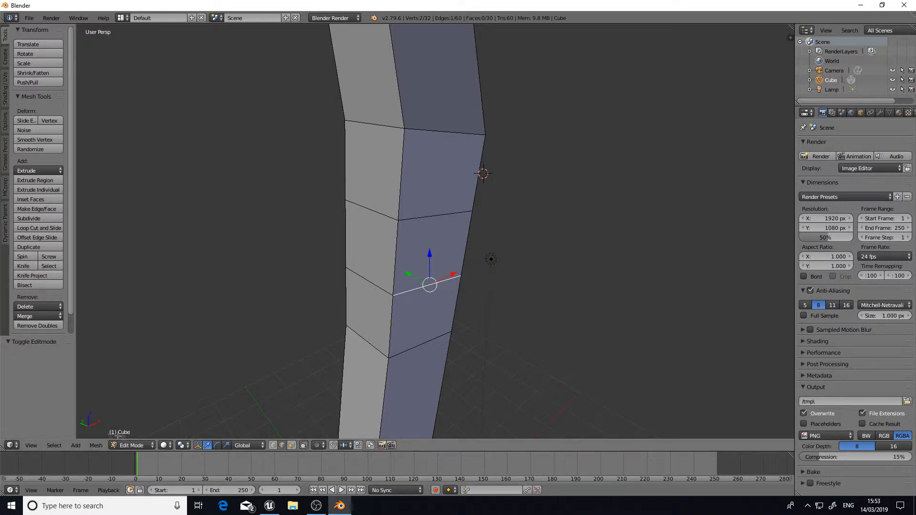
left_click(291, 447)
right_click(377, 237)
right_click(418, 181)
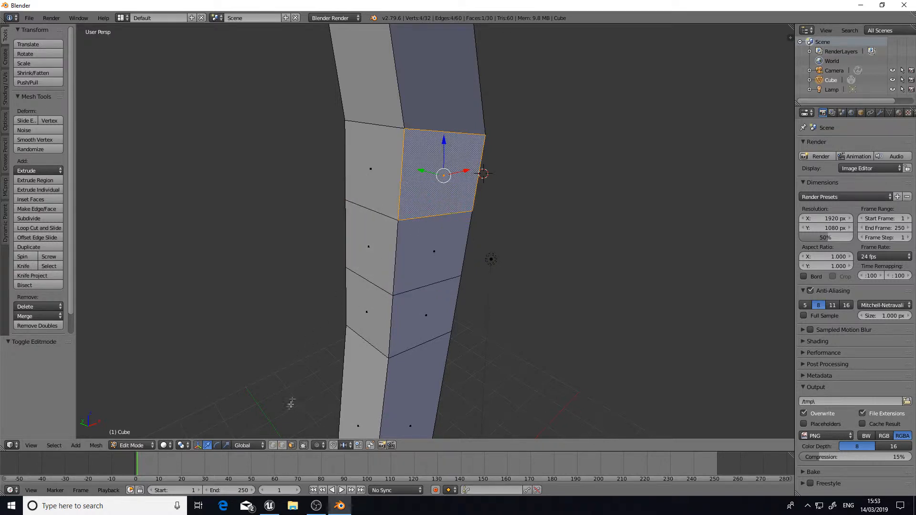
left_click(272, 445)
right_click(393, 295)
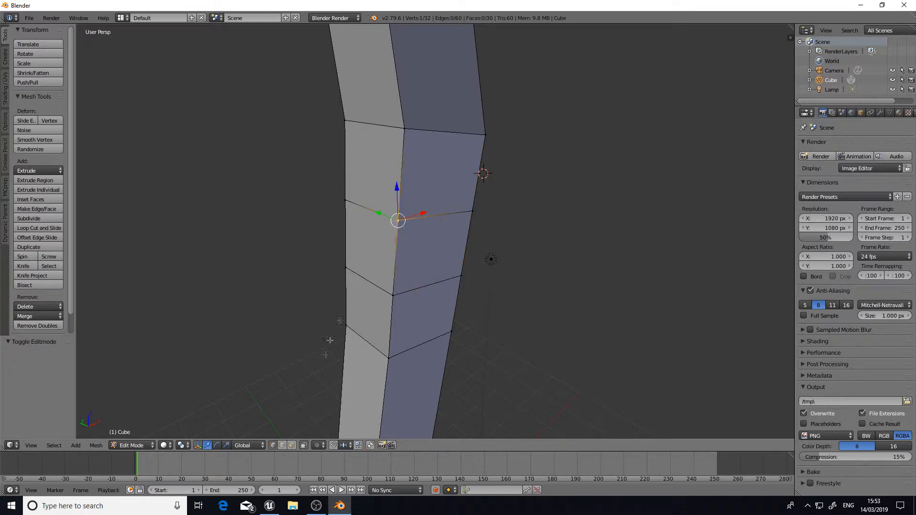
- Extrude the side face between the two loop cuts about 1.12 units outward and raise its end about 0.29 units along Z
right_click(367, 183)
right_click(372, 241)
key("e")
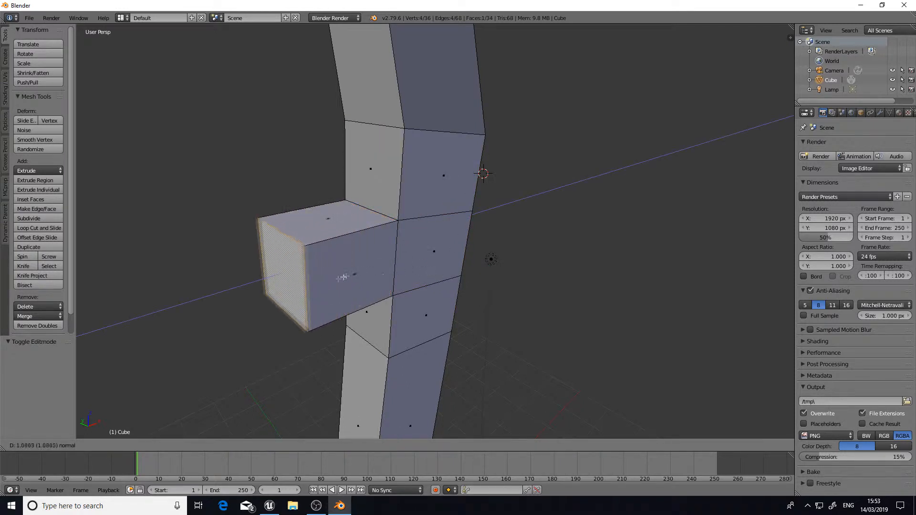
left_click(343, 279)
left_click_drag(277, 245, 274, 213)
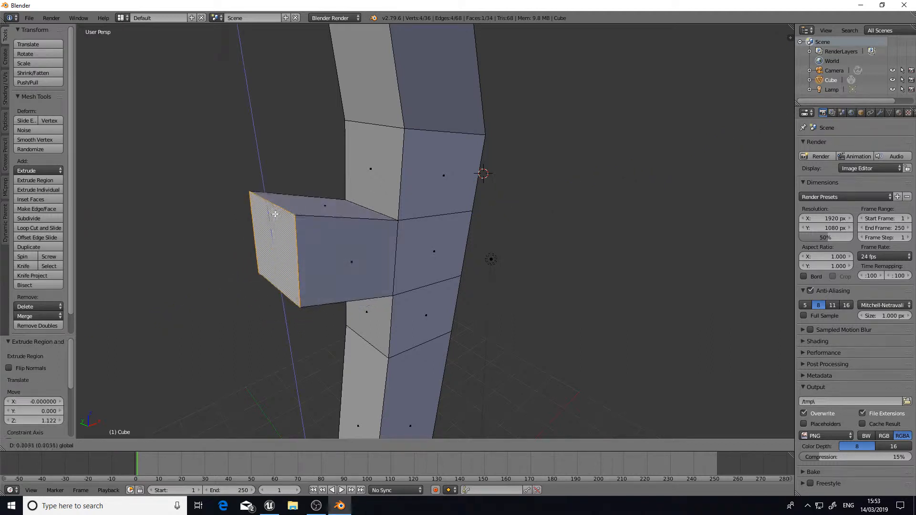
- Rotate the side branch's end face about the Y axis and scale it to about 0.969
key("r")
key("x")
right_click(409, 184)
key("r")
key("y")
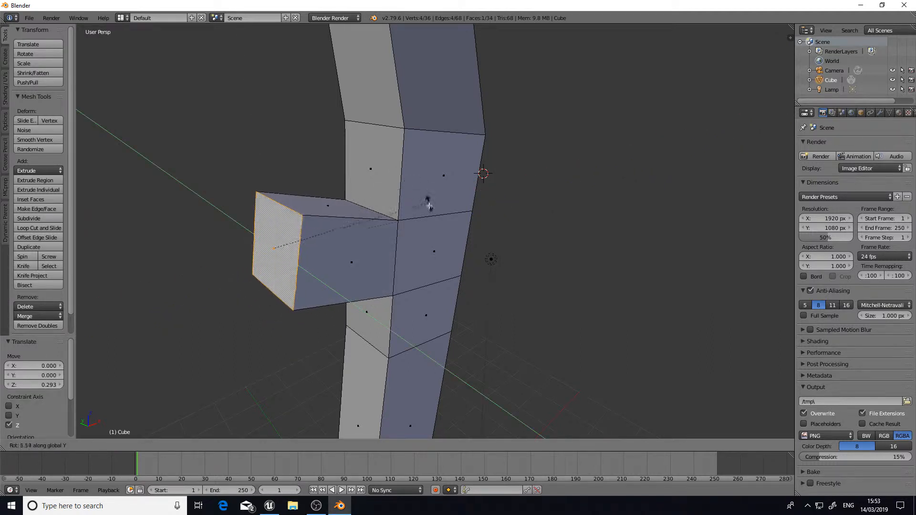
left_click(421, 204)
key("s")
left_click(441, 224)
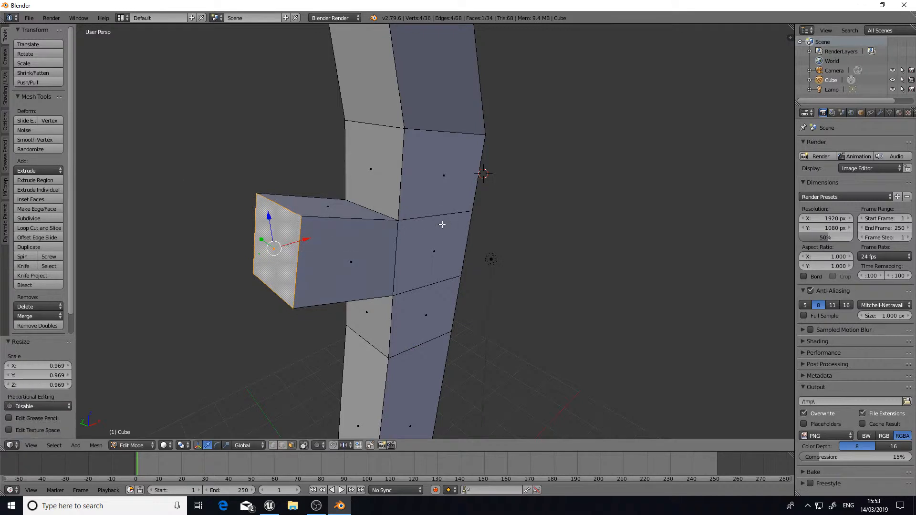
- Extrude the branch's end face about 1.99 units further outward and scale the new end down
key("e")
left_click(160, 245)
scroll(159, 245, "down", 5)
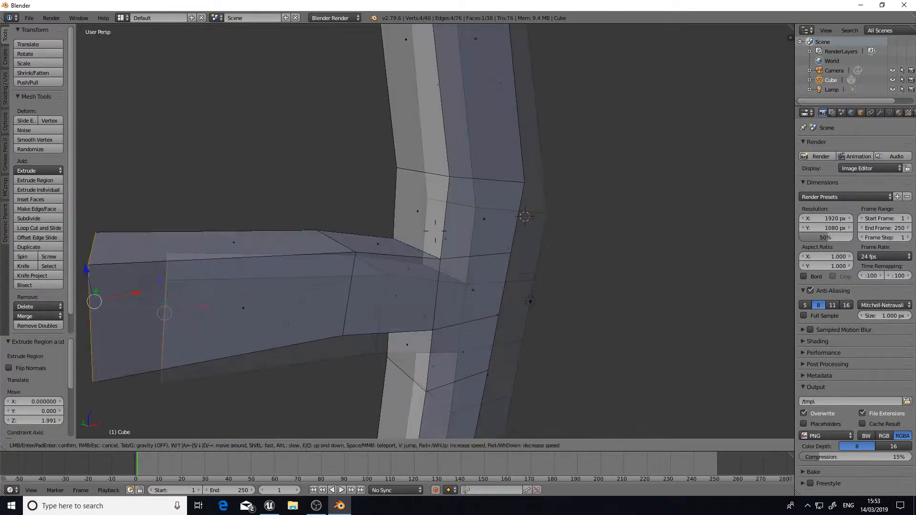
key("s")
left_click(482, 263)
- Extrude one more segment from the branch's end and shrink its tip
key("e")
left_click(398, 292)
key("s")
left_click(398, 268)
- Rotate the branch's tip face and raise it about 0.139 units along Z
key("r")
key("x")
left_click(334, 247)
key("g")
key("z")
left_click(218, 224)
- Return to Object Mode and deselect everything
middle_click_drag(224, 229, 435, 231)
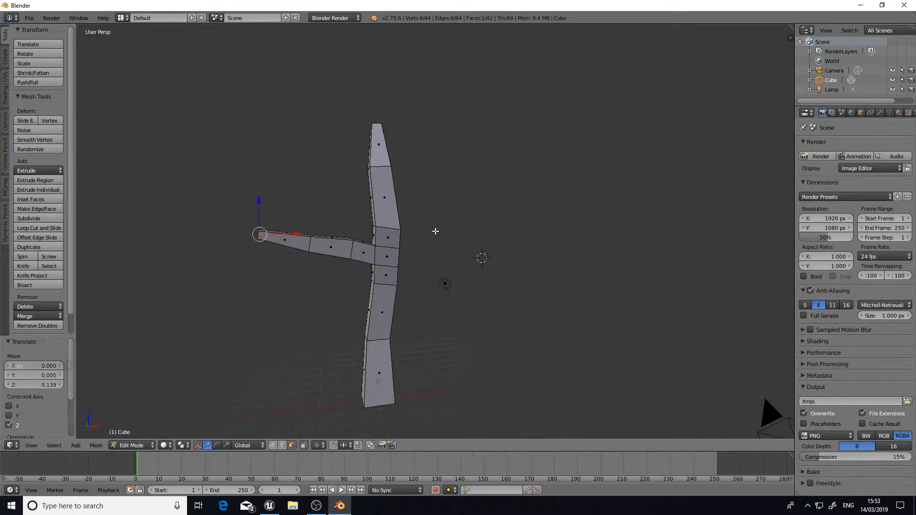
key("Tab")
key("a")
- Examine the column and its side branch from several angles and distances
key("shift+f")
key("d")
key("w")
key("s")
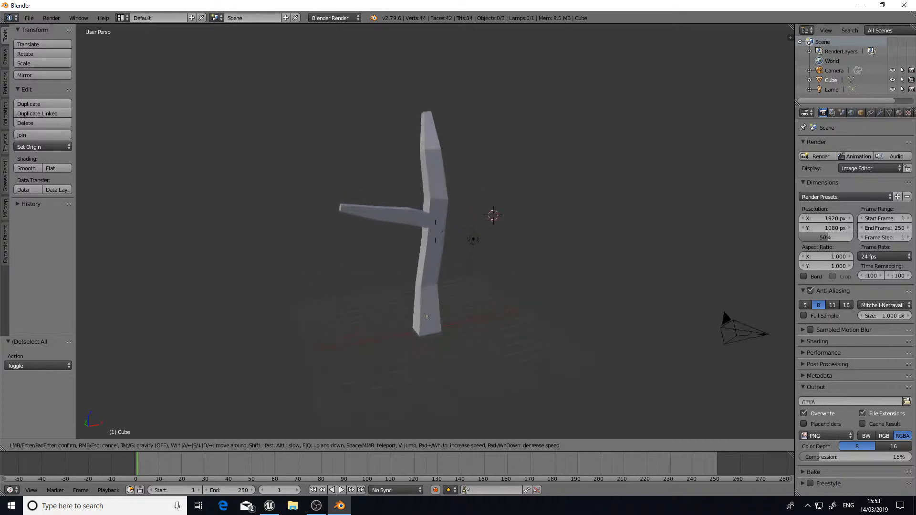
key("w")
key("s")
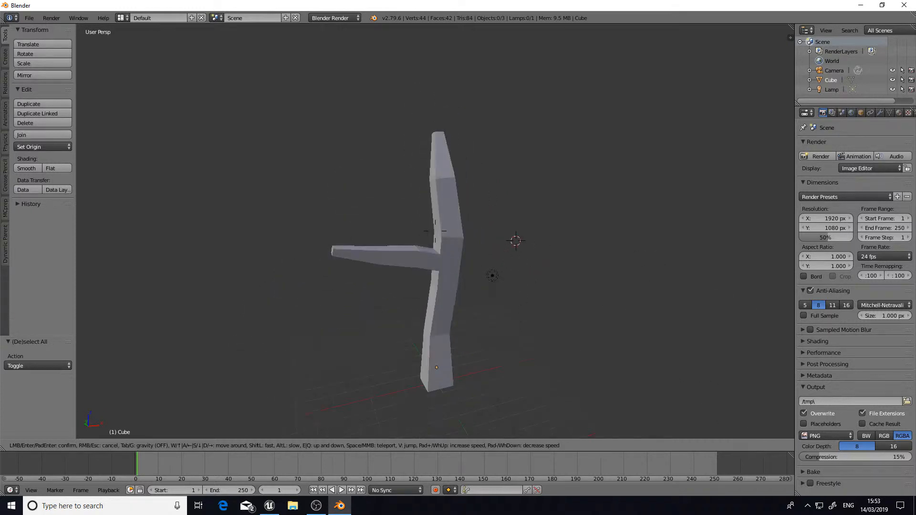
key("d")
key("w")
left_click(434, 234)
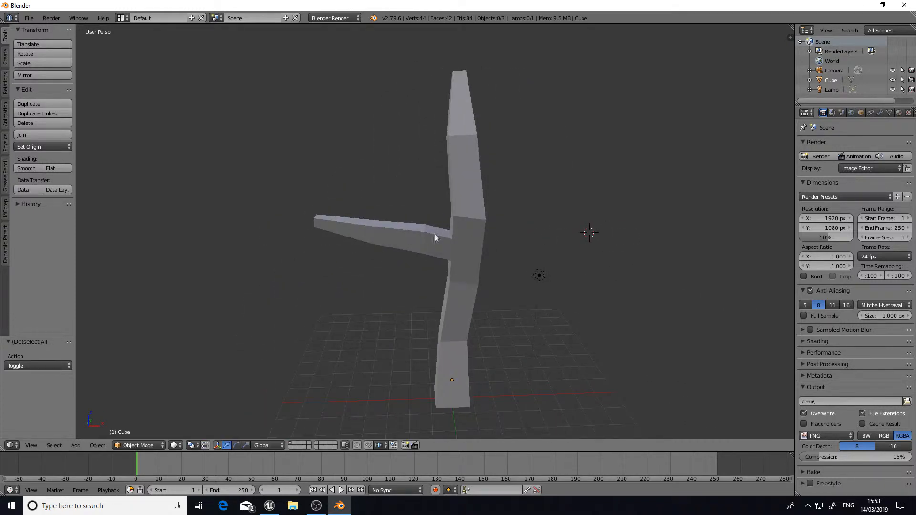
key("shift+f")
left_click(435, 231)
- Reset the 3D cursor to the scene's origin and add an Ico Sphere mesh there
key("shift+c")
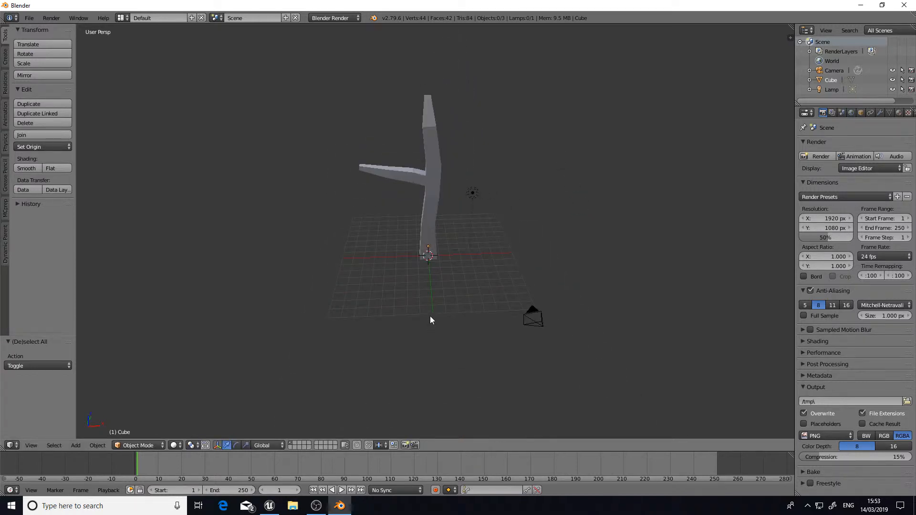
key("shift+a")
mouse_move(399, 320)
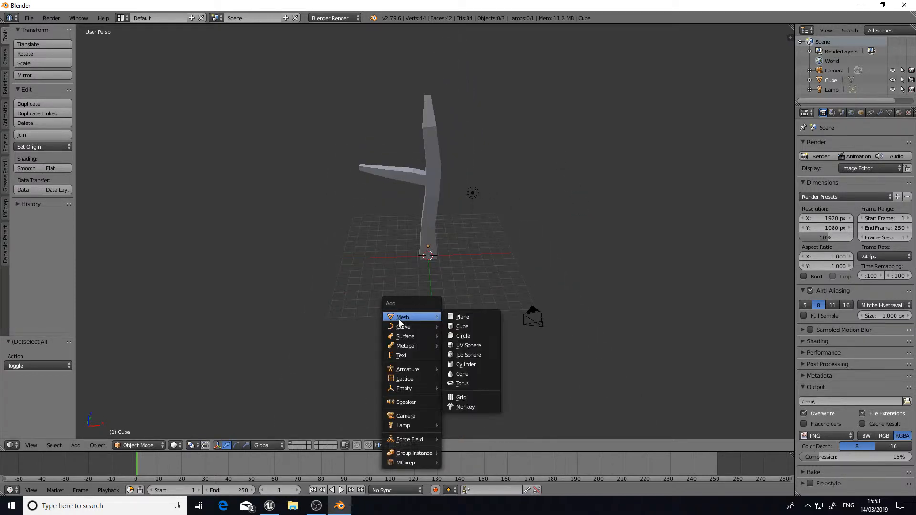
key("shift+a")
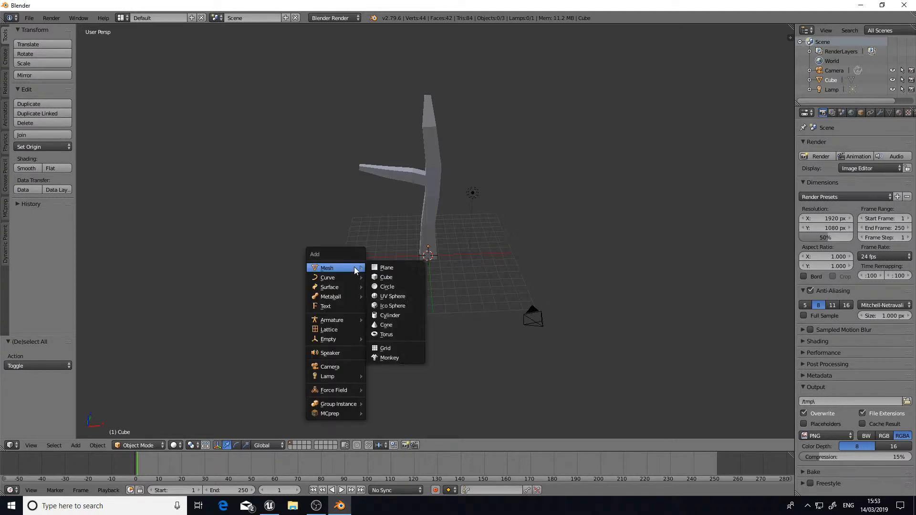
key("shift+a")
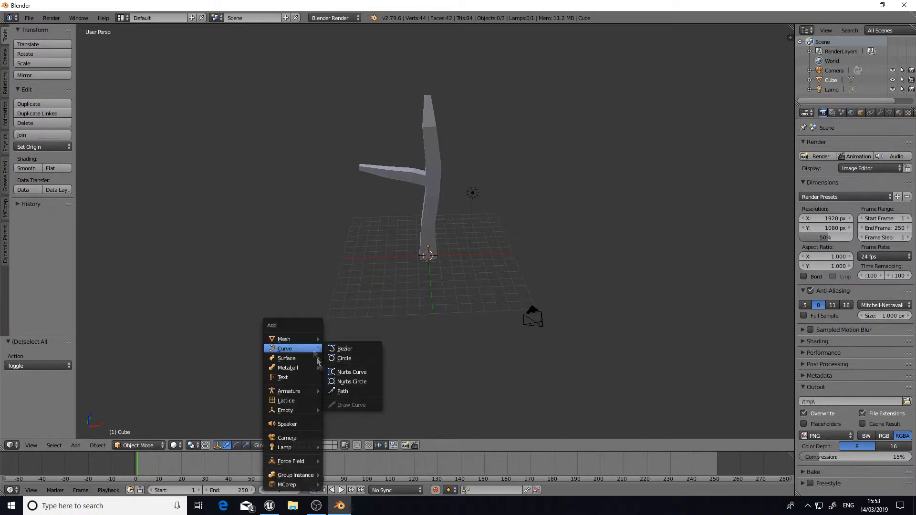
mouse_move(297, 339)
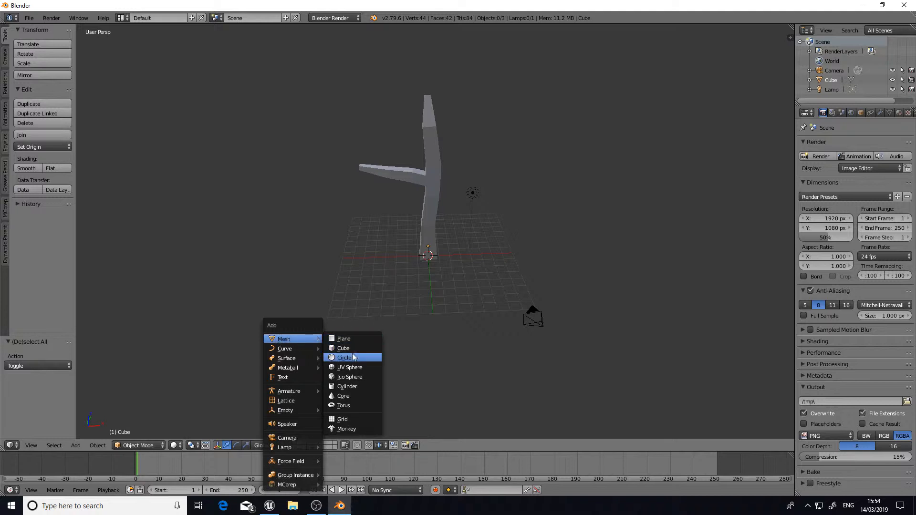
left_click(370, 377)
- Raise the ico sphere along Z and move it about -5.15 units along X so it sits on the branch's tip
scroll(456, 304, "up", 4)
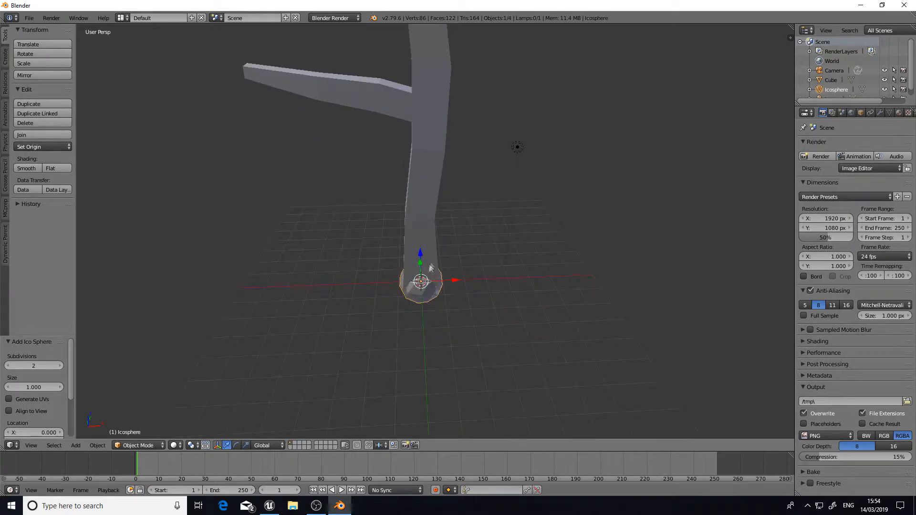
left_click_drag(421, 257, 298, 84)
key("shift+f")
key("w")
left_click(435, 231)
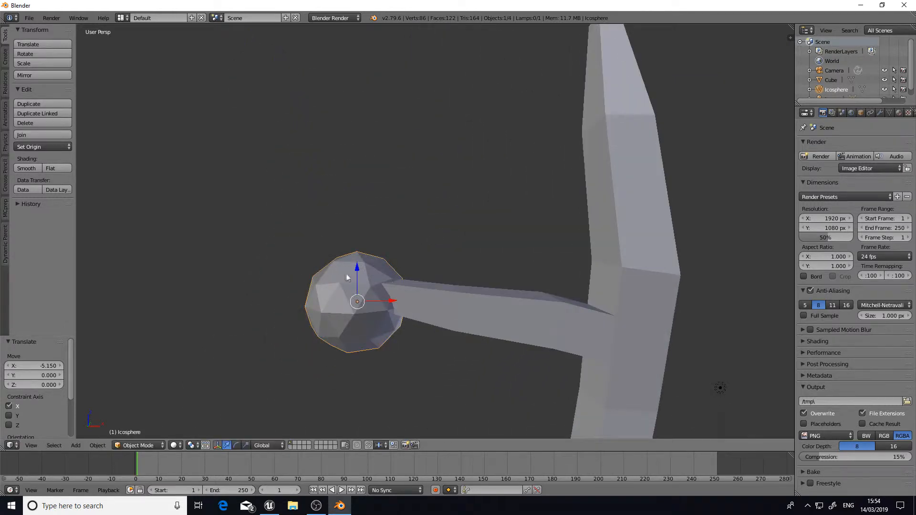
left_click_drag(359, 274, 358, 223)
- Enter Edit Mode on the ico sphere, clear its selection, and box-select the faces on its visible side
key("Tab")
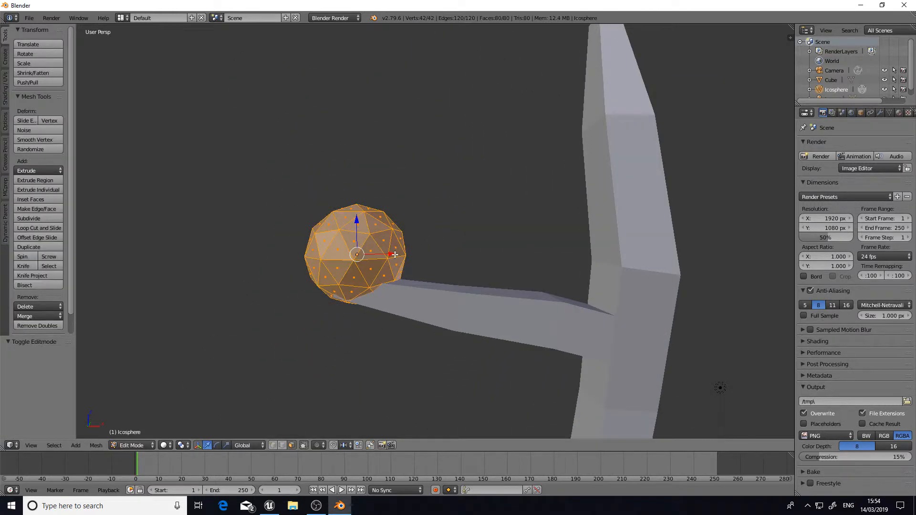
key("a")
key("shift+f")
key("w")
key("d")
left_click(435, 230)
key("b")
left_click_drag(308, 160, 454, 314)
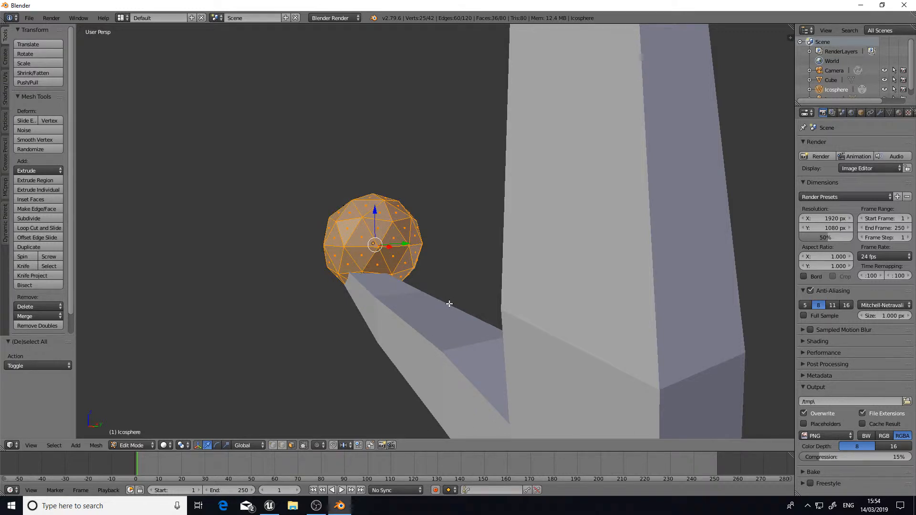
- Dismiss the Steam login window that covers the 3D view
key("shift+f")
key("a")
left_click(435, 231)
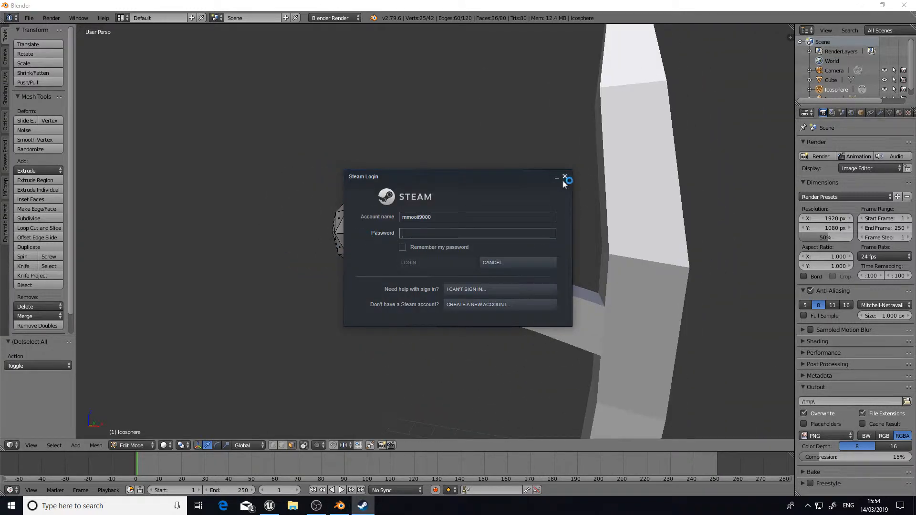
left_click(564, 178)
- Move the ico sphere's selected faces about 0.37 units along X and extrude them about 0.65 units along their normal
key("shift+f")
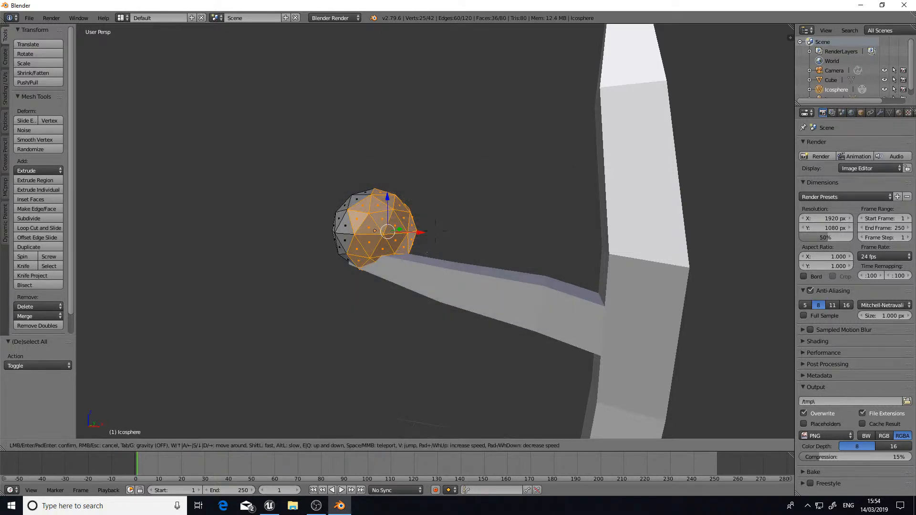
key("w")
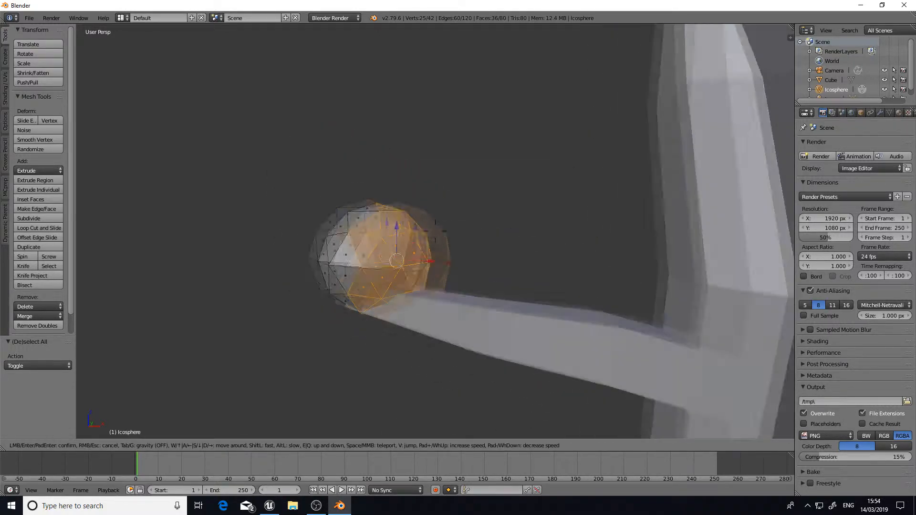
left_click(435, 231)
left_click_drag(383, 225, 409, 227)
key("e")
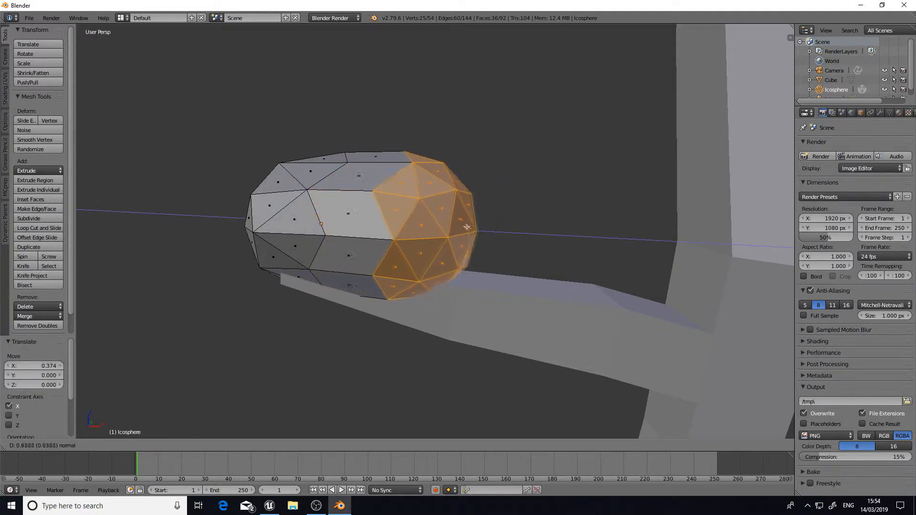
left_click(466, 227)
- Extrude the same faces about 0.35 units, extrude them once more towards the trunk, and return to Object Mode
key("shift+f")
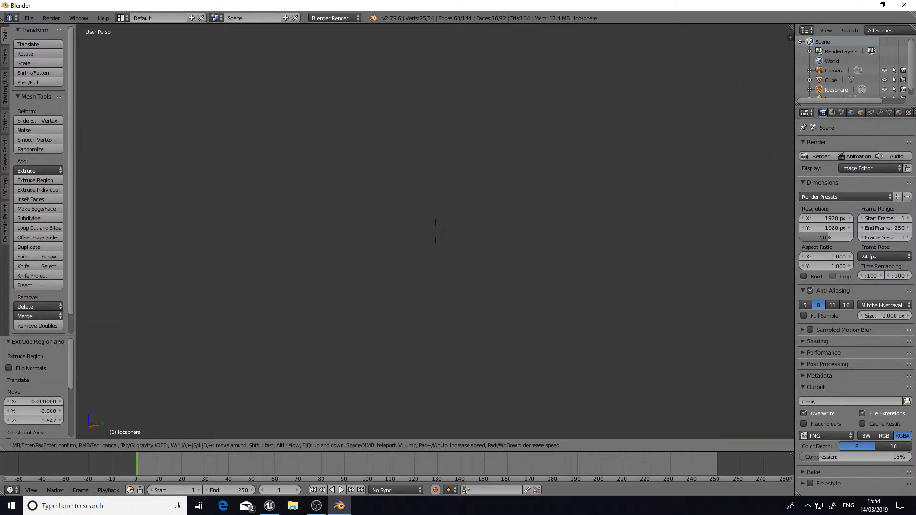
key("a")
left_click(443, 231)
key("e")
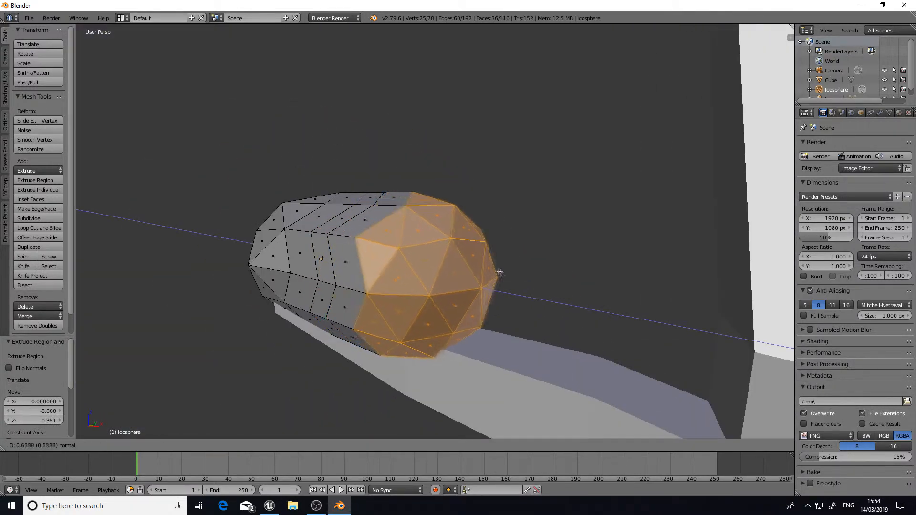
left_click(528, 280)
key("Tab")
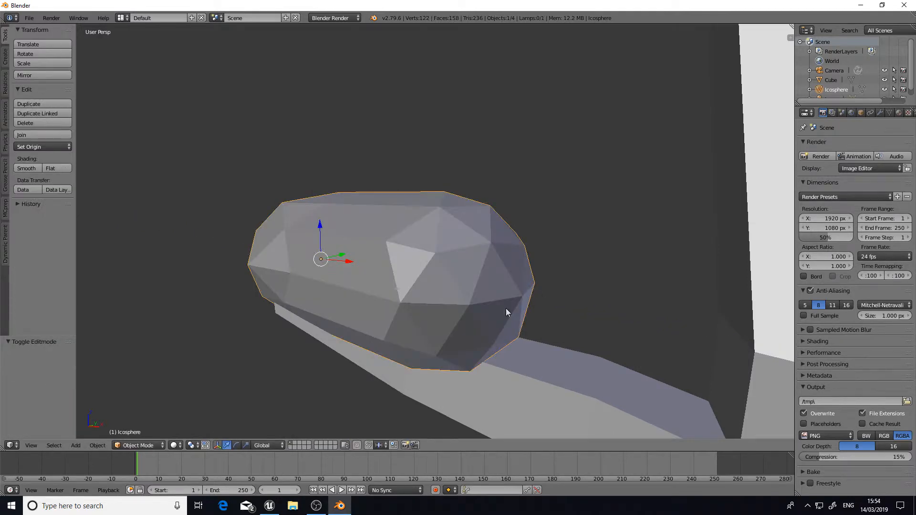
- Scale the elongated ico sphere by about 1.56 along the global Y axis
key("shift+f")
key("s")
key("w")
left_click(435, 231)
key("x")
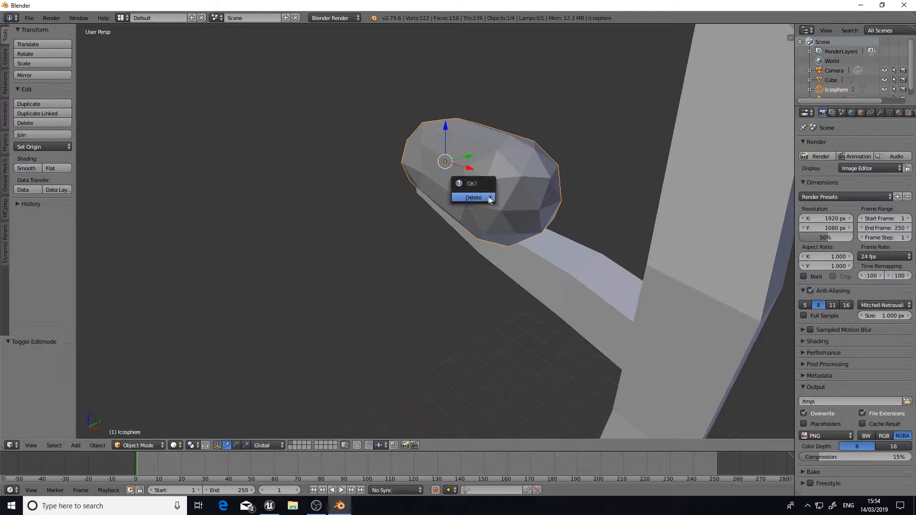
key("s")
key("y")
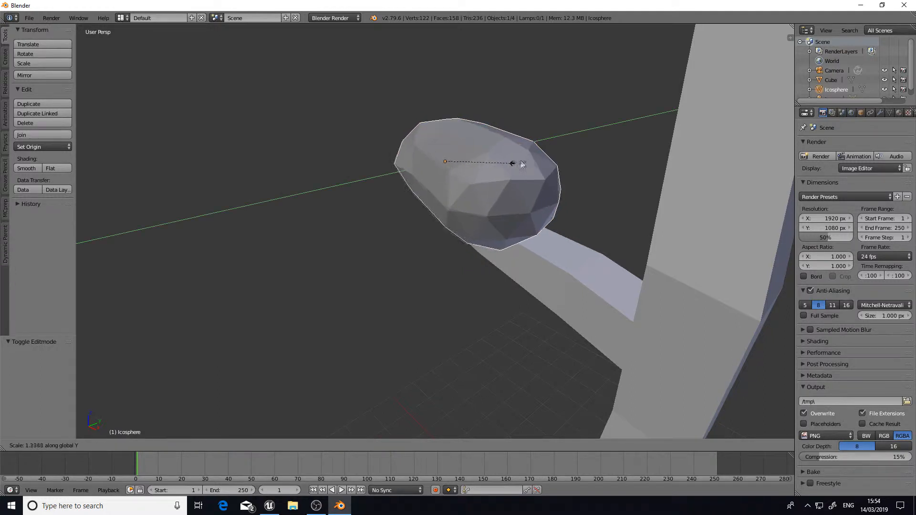
left_click(537, 152)
- Tilt the elongated ico sphere slightly about Y and shift it along X over the branch's tip
key("shift+f")
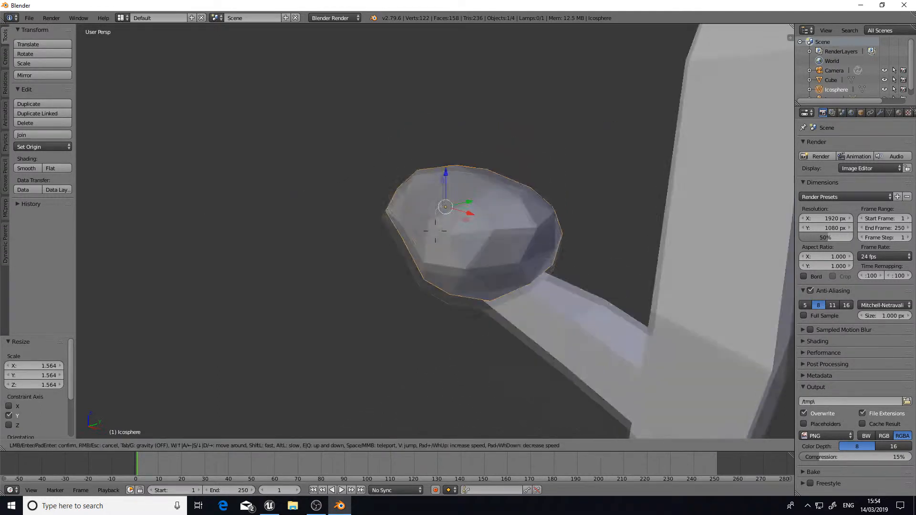
key("a")
key("w")
key("Escape")
key("r")
key("y")
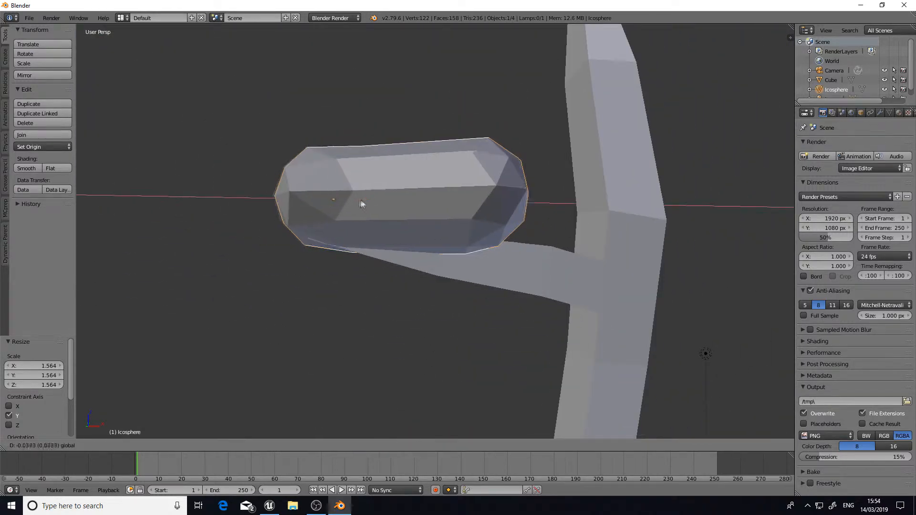
left_click(506, 193)
left_click_drag(351, 199, 326, 204)
- Examine the trunk, the branch and the elongated ico sphere from near and far with nothing selected
key("shift+f")
key("s")
left_click(435, 231)
key("a")
key("shift+f")
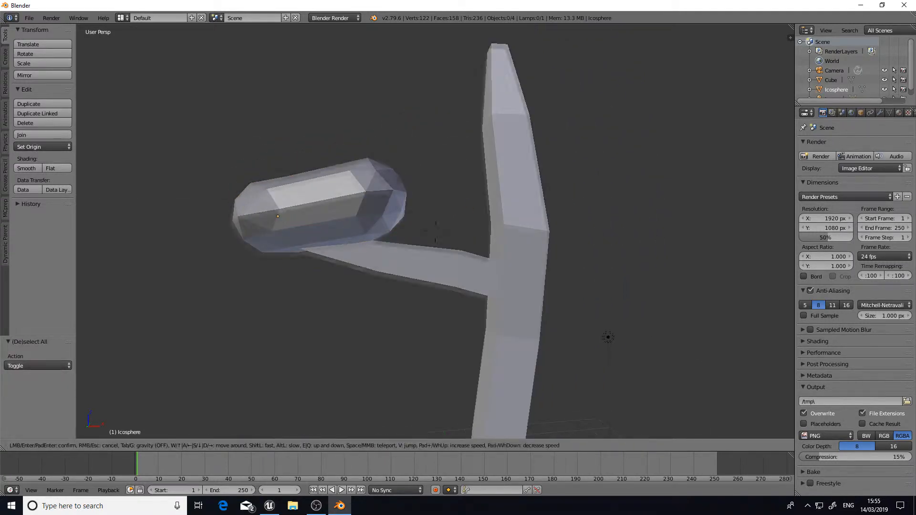
key("w")
key("s")
key("w")
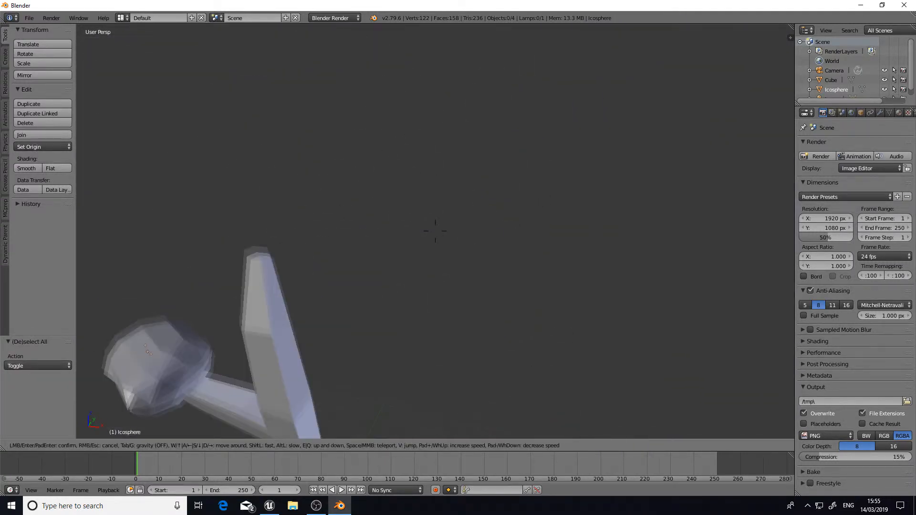
key("w")
key("s")
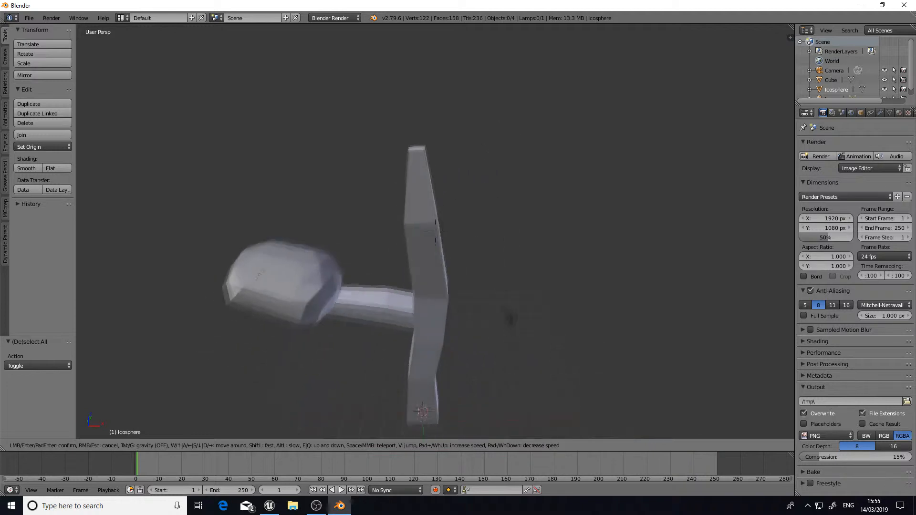
left_click(435, 231)
right_click(337, 262)
key("shift+f")
key("w")
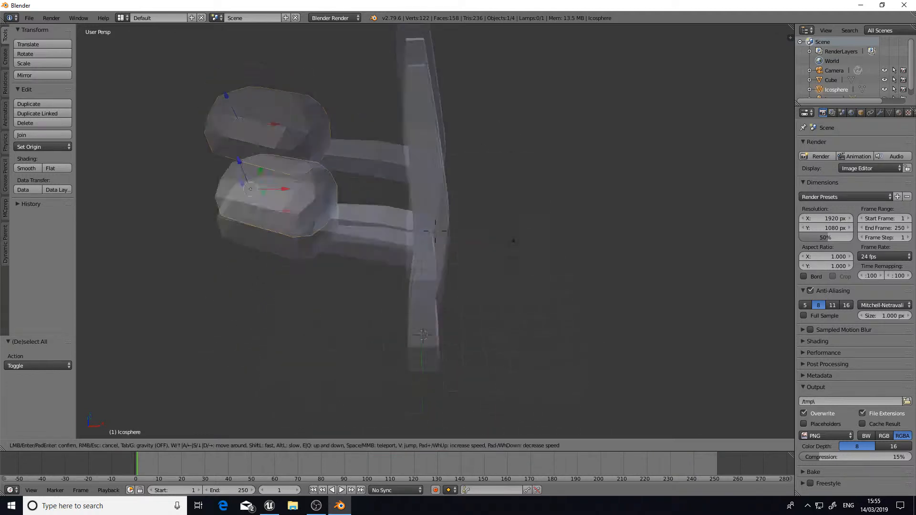
key("s")
left_click(435, 231)
- Clear the selection and add a second Ico Sphere mesh at the trunk's base
key("a")
key("a")
key("a")
key("shift+f")
key("w")
left_click(435, 231)
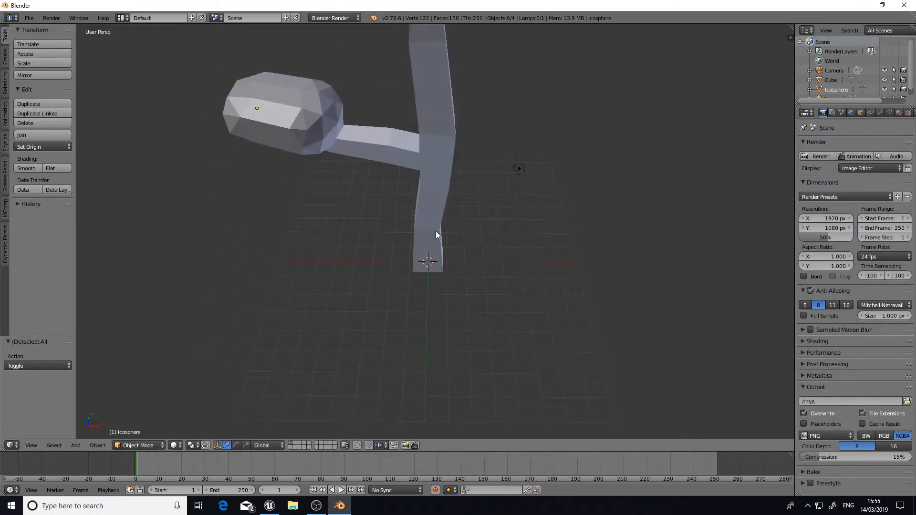
key("shift+a")
mouse_move(420, 256)
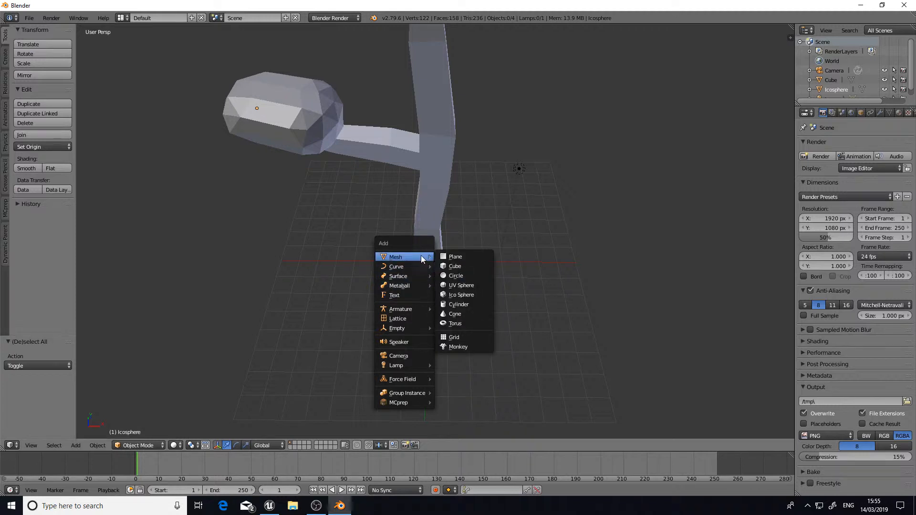
left_click(465, 294)
- Try to raise the new ico sphere about 11 units along Z, and undo the move
left_click_drag(428, 242, 424, 200)
right_click(428, 189)
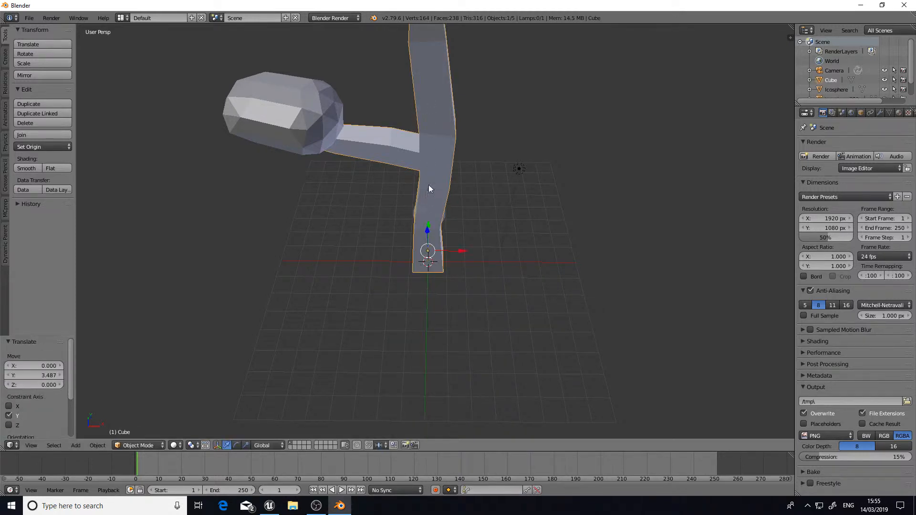
right_click(433, 230)
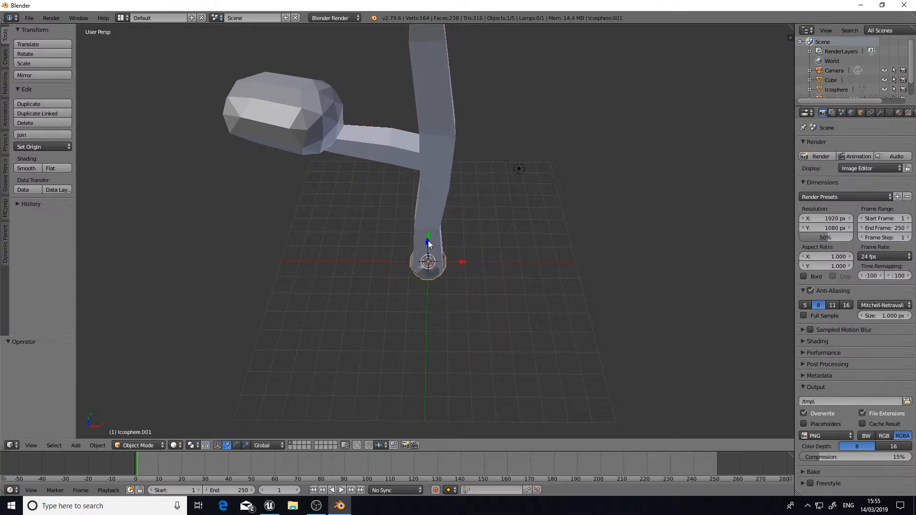
left_click_drag(428, 242, 423, 50)
right_click_drag(416, 163, 425, 67)
right_click(425, 68)
right_click(405, 93)
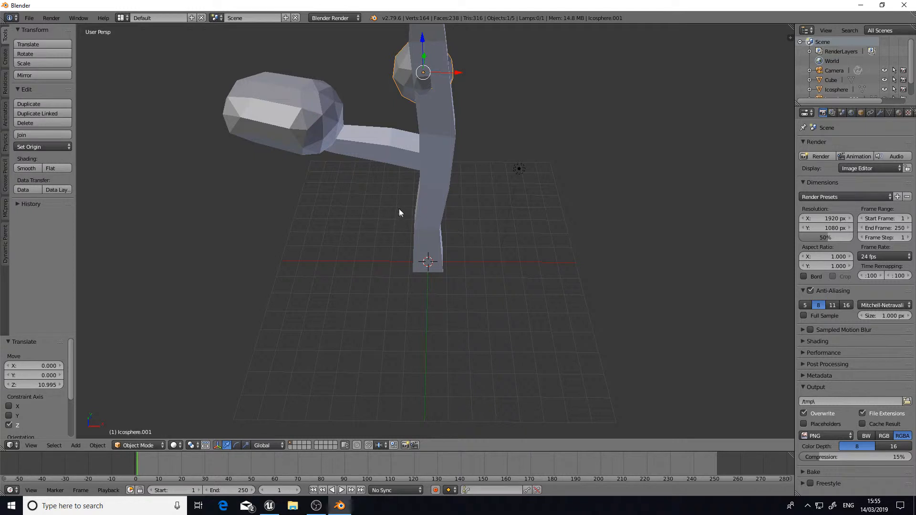
key("ctrl+z")
key("ctrl+z")
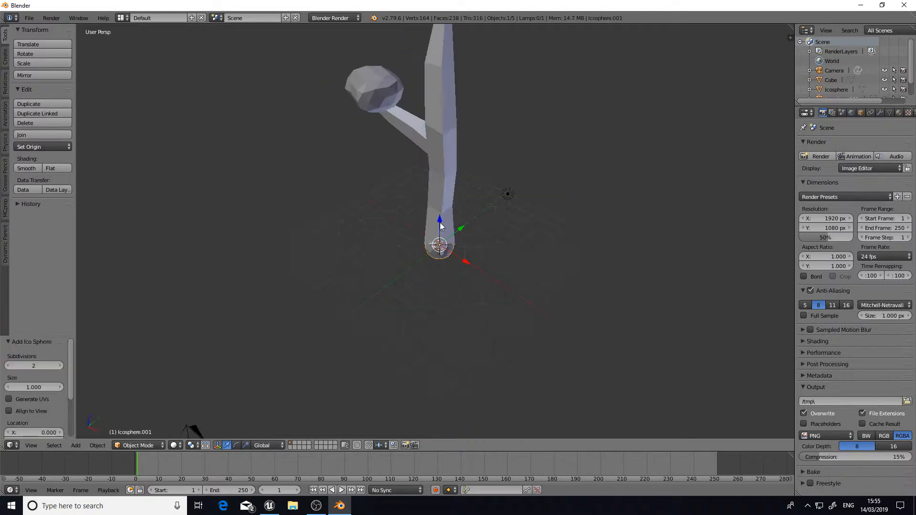
- Raise the new ico sphere about 13 units along Z near the trunk's top and scale it up by about 2.8
left_click_drag(440, 225, 454, 20)
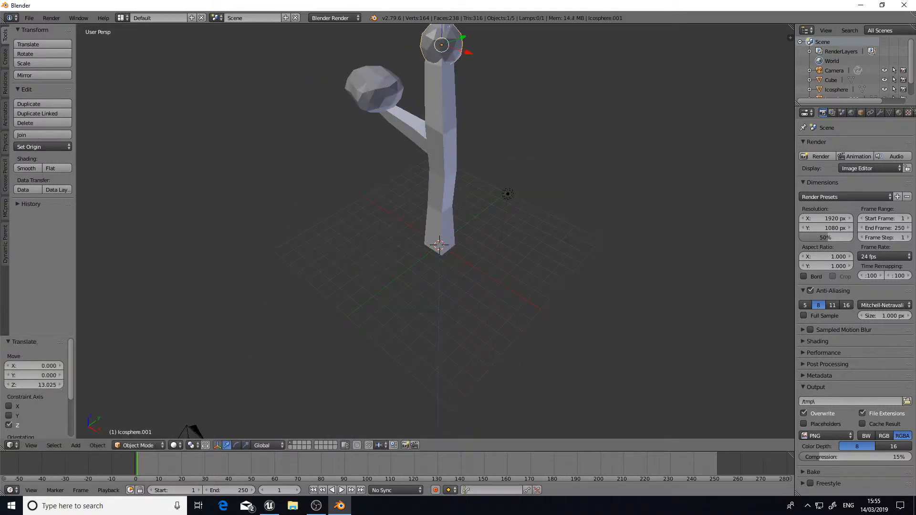
key("shift+f")
key("w")
left_click(435, 232)
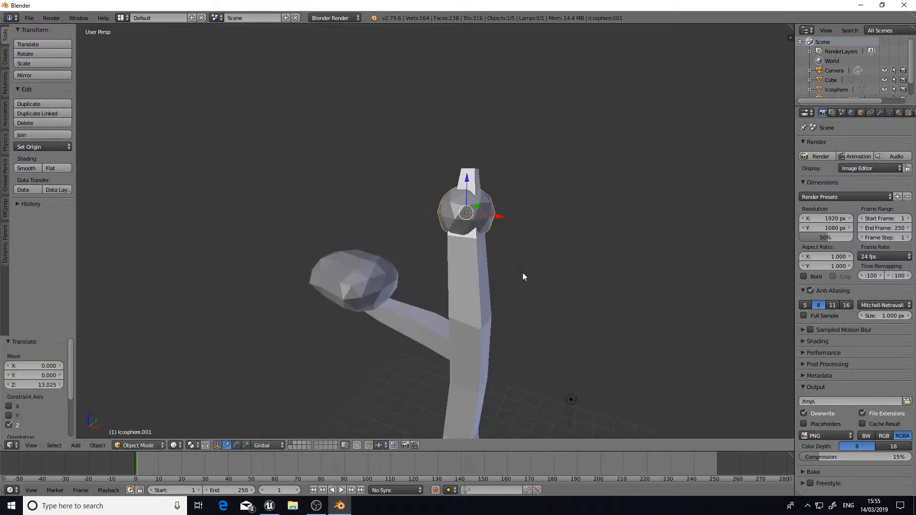
key("s")
left_click(660, 328)
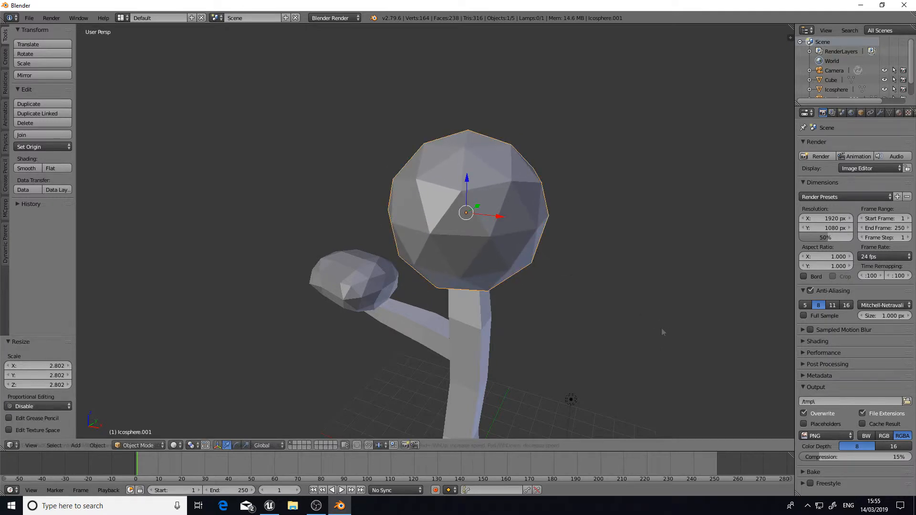
- Enlarge the ico sphere on the trunk's top by a further factor of about 1.12
key("shift+f")
key("w")
left_click(435, 233)
key("s")
left_click(456, 235)
- Examine how the large ico sphere sits on the trunk from below and from a distance
key("shift+f")
key("s")
key("w")
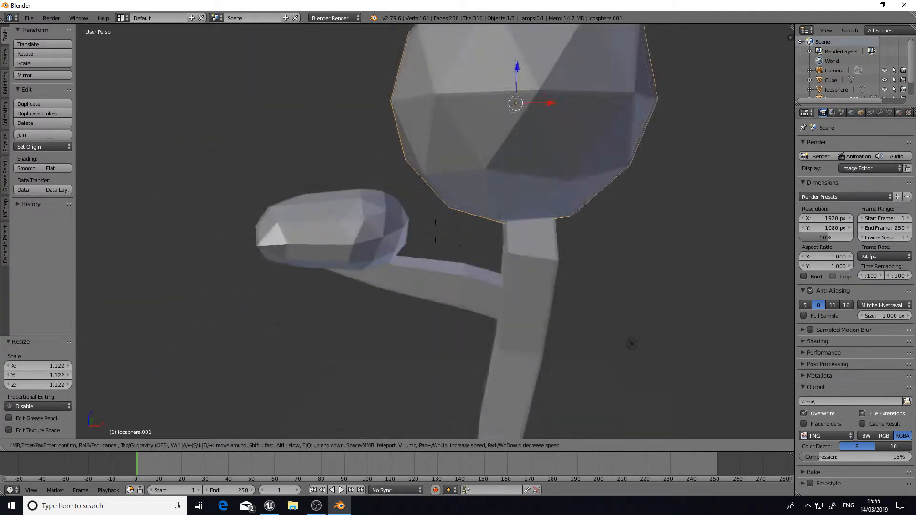
key("s")
left_click(435, 233)
key("Tab")
key("Tab")
key("a")
key("shift+f")
key("s")
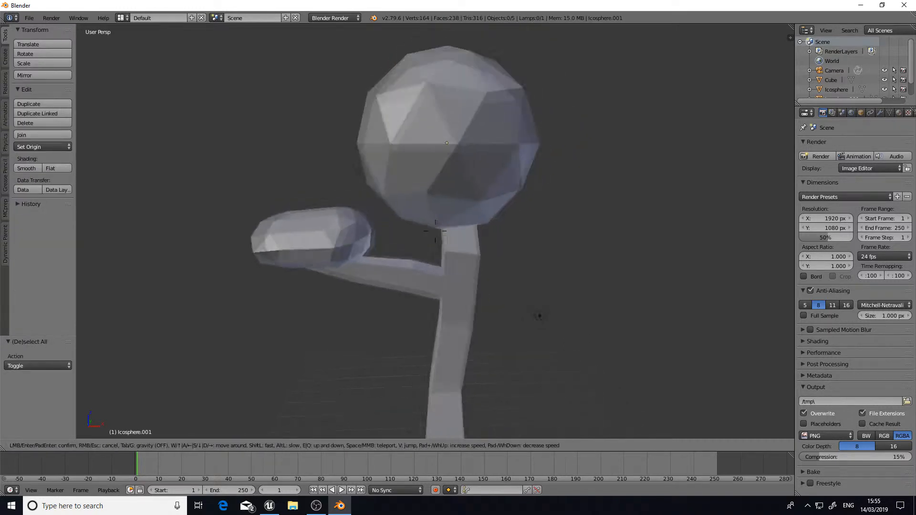
key("w")
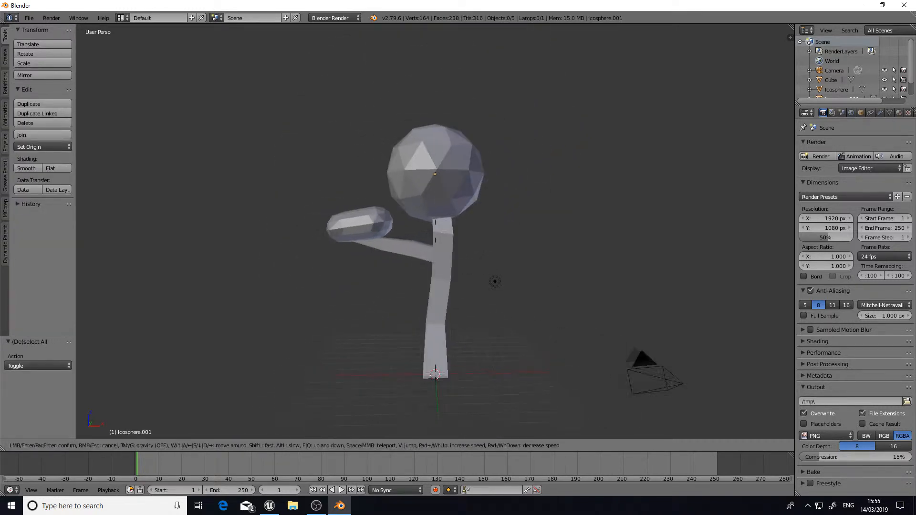
left_click(435, 232)
- Scale the trunk's top ico sphere by about 1.15 along Y and stretch it along Z
right_click(454, 212)
key("s")
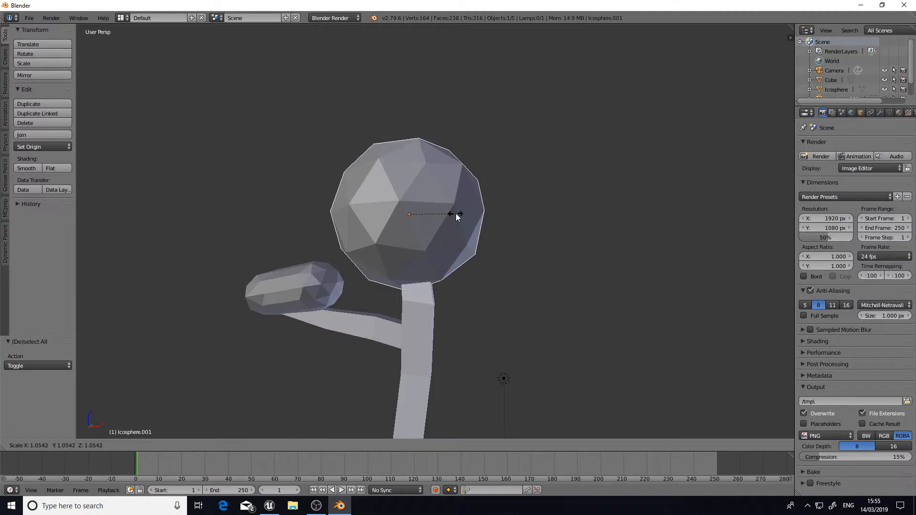
key("y")
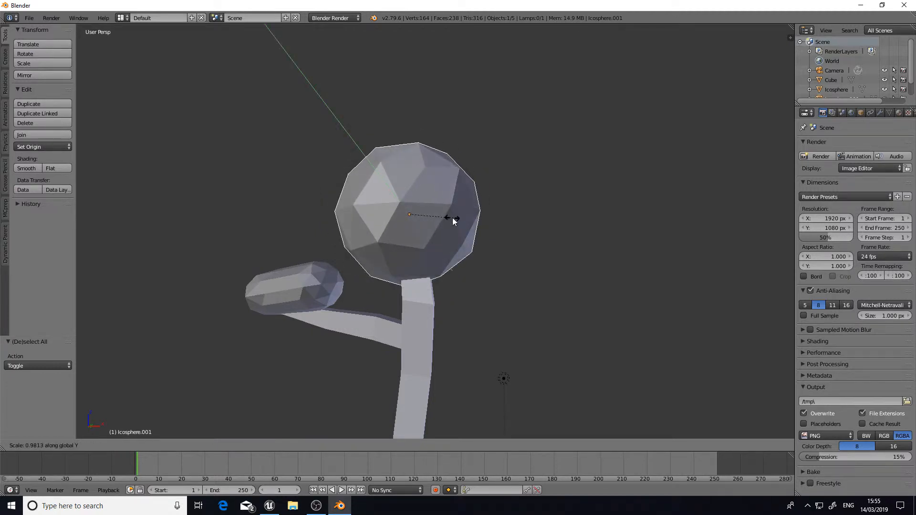
left_click(460, 220)
key("s")
key("z")
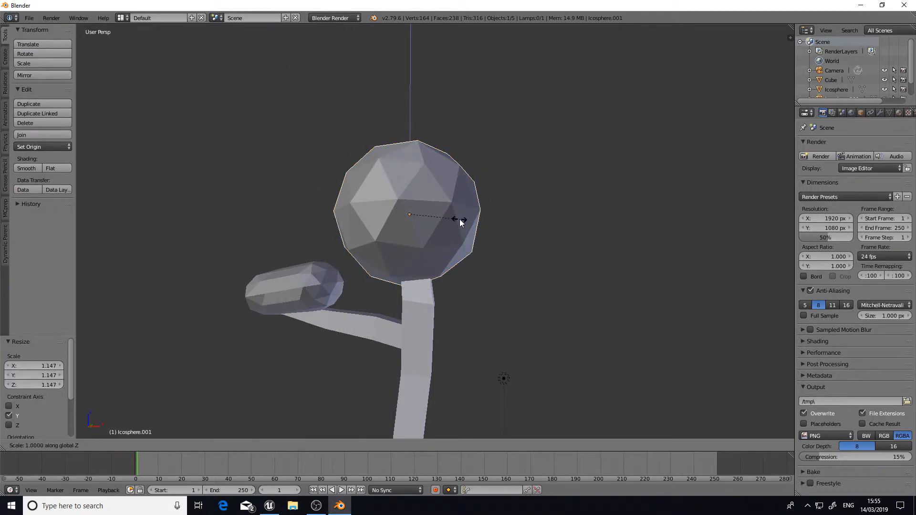
left_click(470, 222)
- Examine the whole tree from a distance, selecting the trunk, the branch's ico sphere and the top ico sphere in turn
key("a")
key("shift+f")
key("s")
key("d")
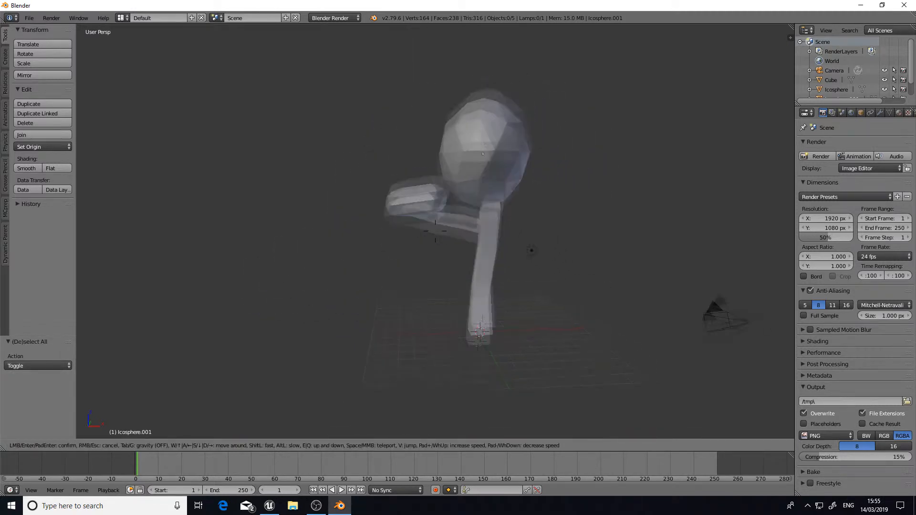
key("w")
left_click(440, 255)
key("a")
key("a")
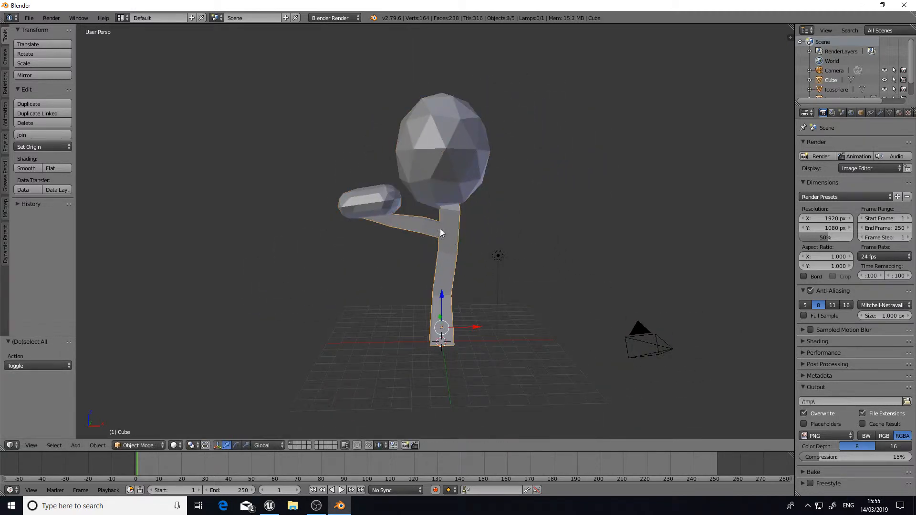
right_click(376, 197)
right_click(410, 172)
right_click(409, 221)
right_click(375, 198)
right_click(413, 170)
right_click(422, 225)
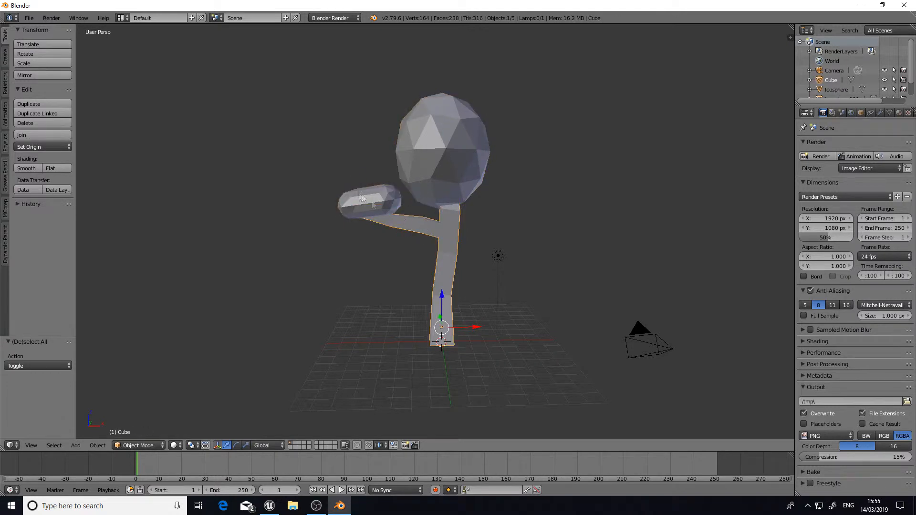
- Assign separate materials named Wood to the trunk, Leaves1 to the top ico sphere and Leaves2 to the branch's ico sphere
left_click(898, 114)
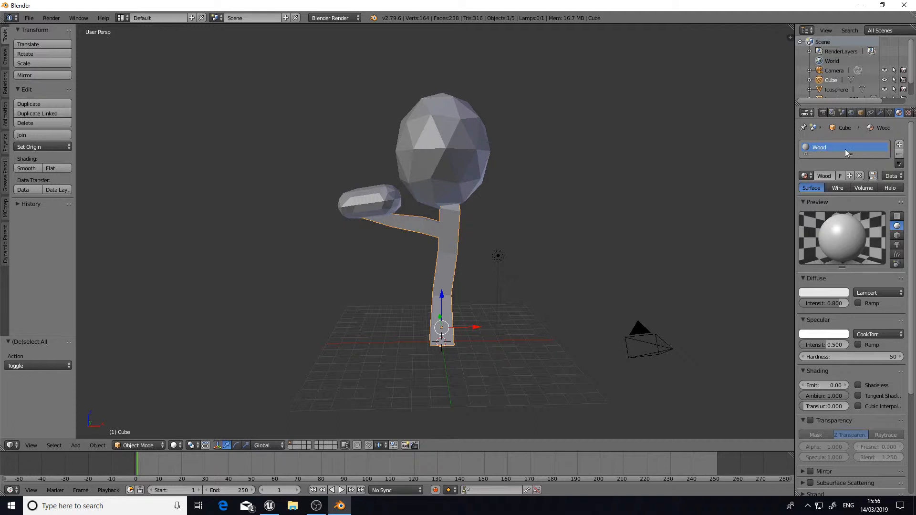
right_click(446, 161)
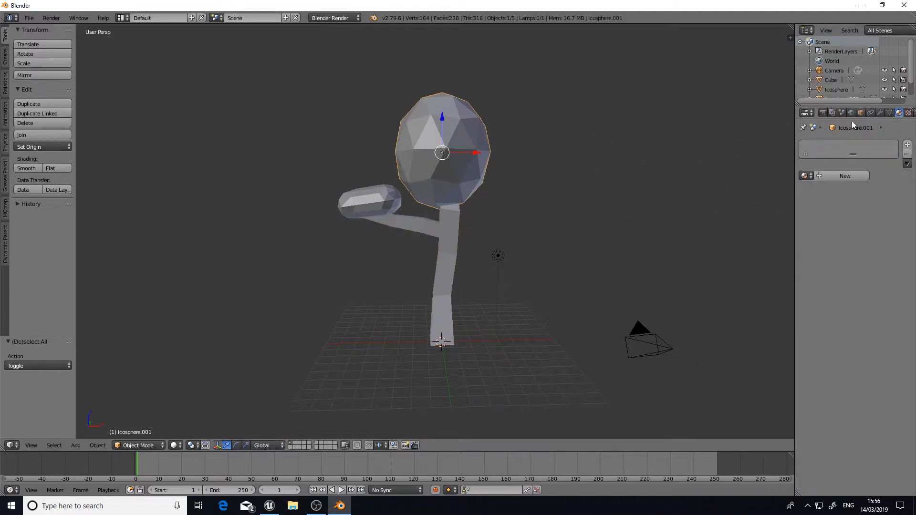
left_click(907, 145)
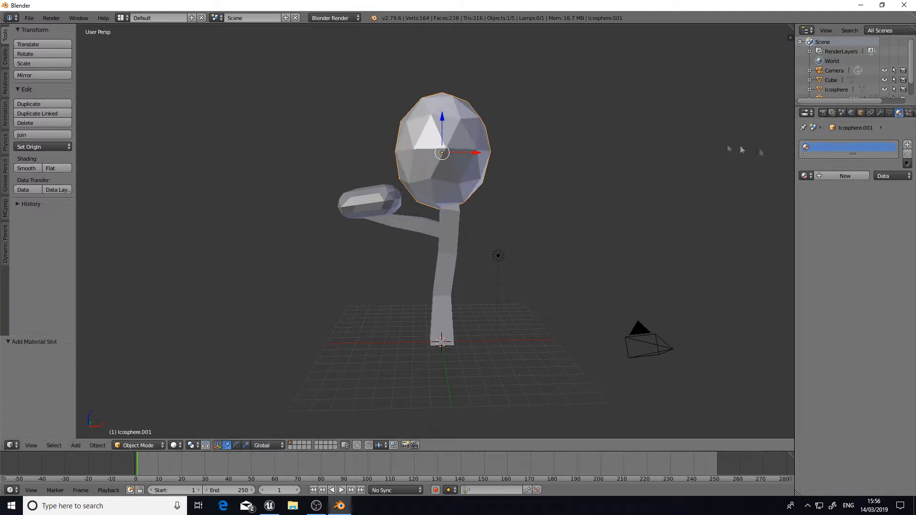
left_click(844, 176)
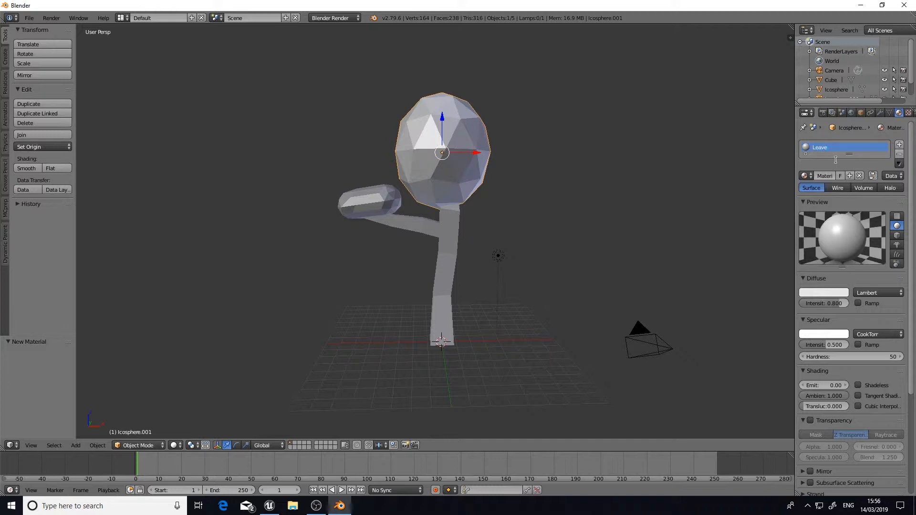
right_click(377, 209)
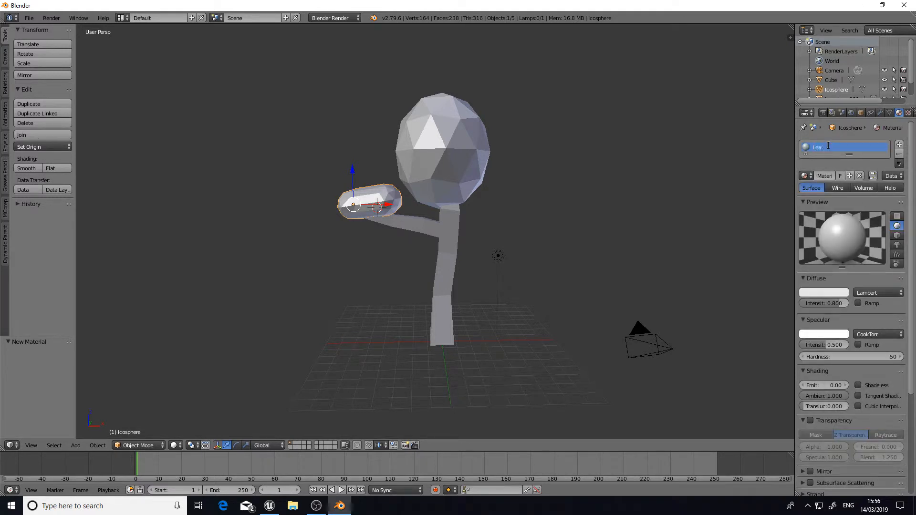
- Delete the camera and the lamp from the scene
key("shift+f")
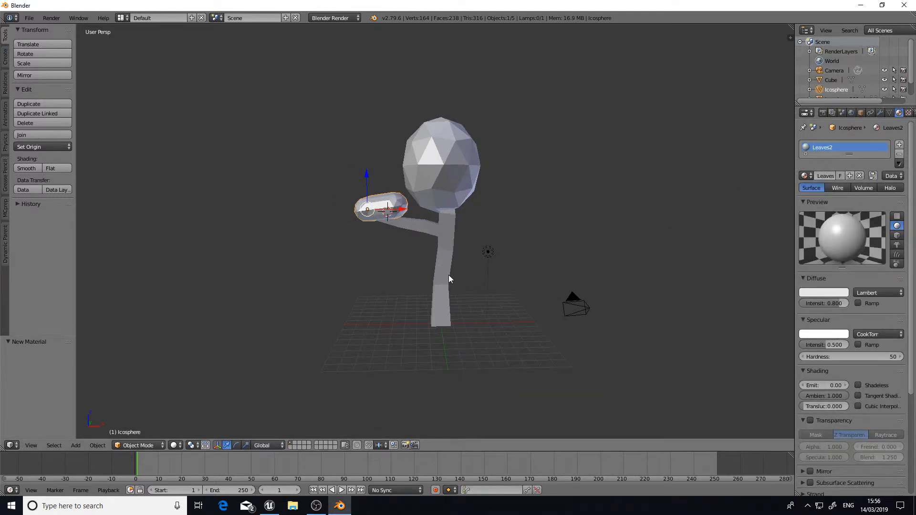
key("s")
left_click(435, 230)
right_click(539, 312)
key("x")
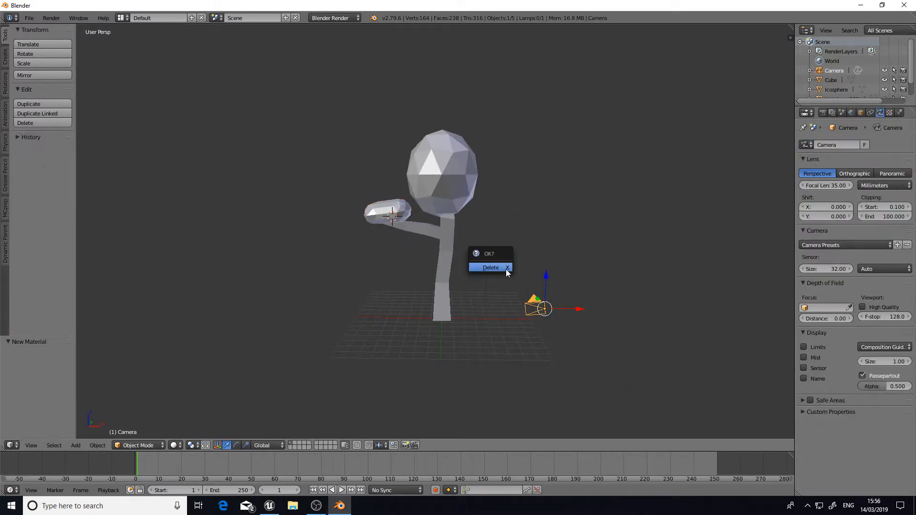
left_click(503, 267)
right_click(487, 253)
key("x")
left_click(491, 259)
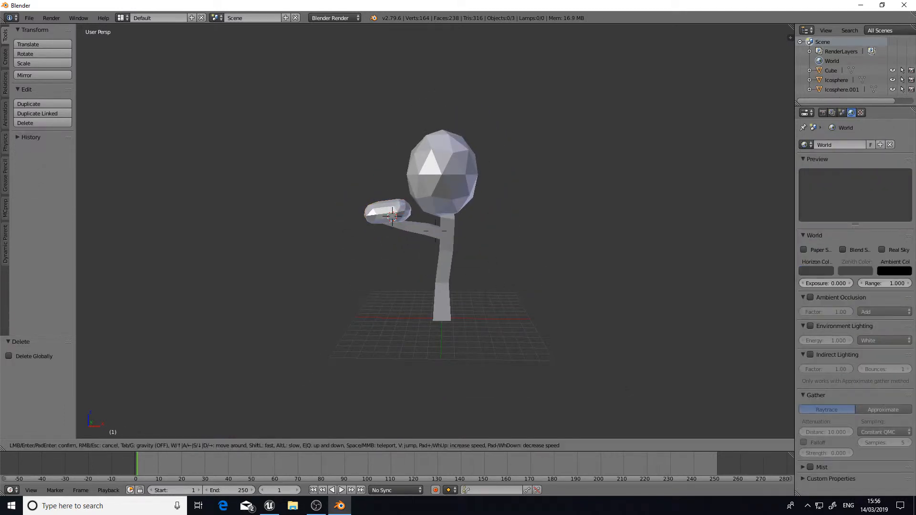
- Select all of the tree's objects and bring up the available export formats
scroll(492, 258, "up", 2)
key("a")
left_click(30, 18)
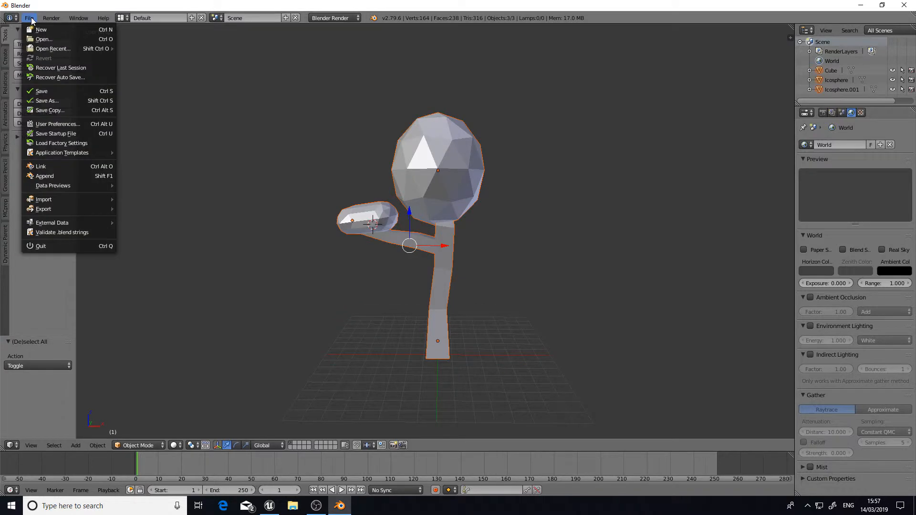
mouse_move(74, 208)
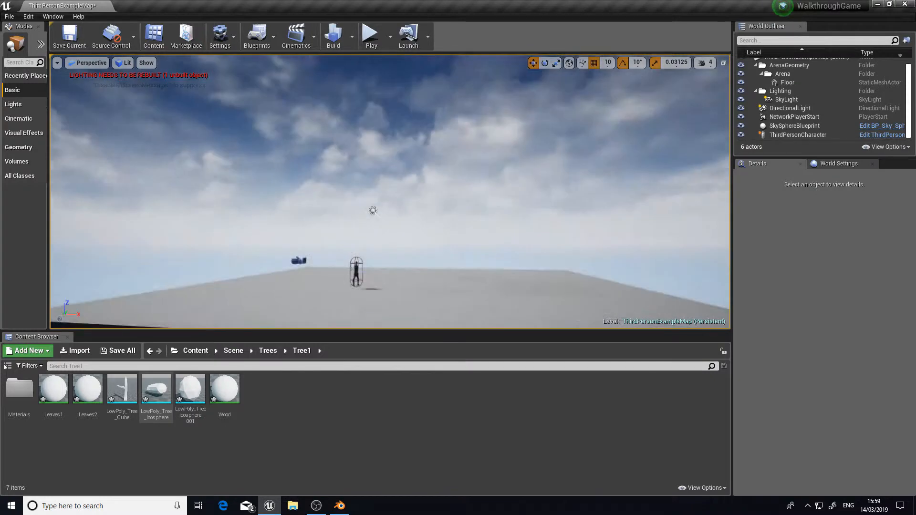
right_click_drag(306, 229, 292, 260)
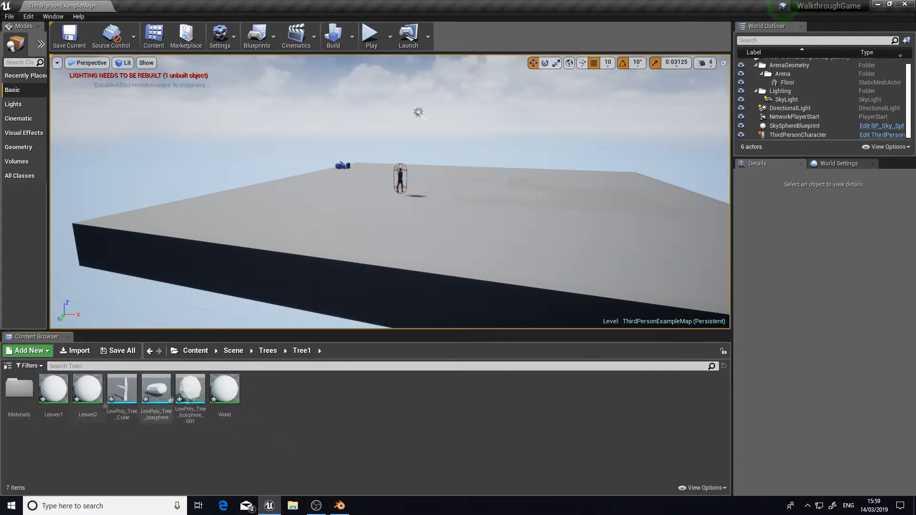
right_click_drag(302, 244, 275, 235)
key("w")
right_click_drag(187, 289, 216, 265)
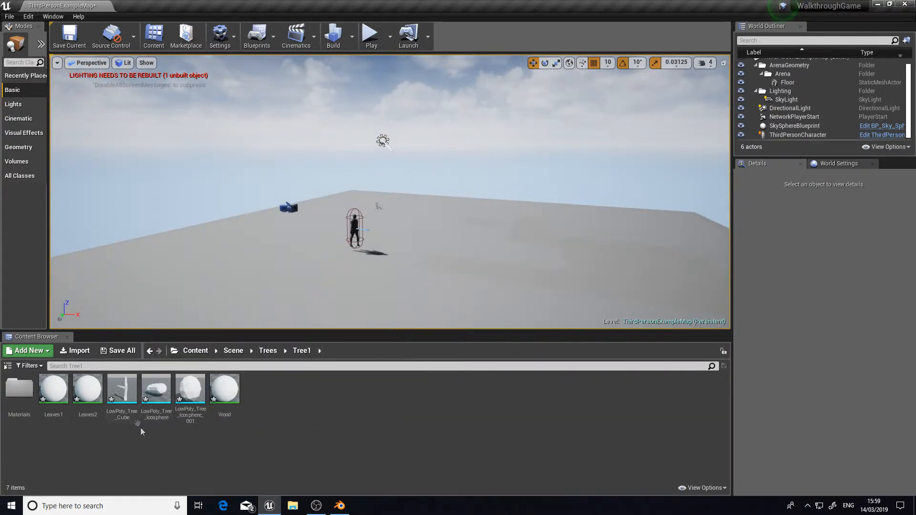
right_click_drag(291, 286, 71, 301)
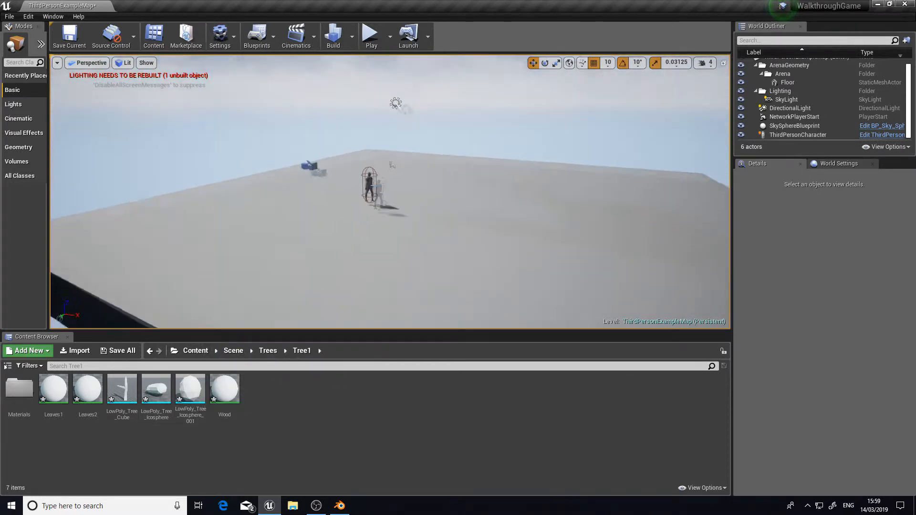
- In the Unreal Editor, create an Actor blueprint class named Tree1BP in the project's Bp content folder
left_click(197, 353)
double_click(54, 387)
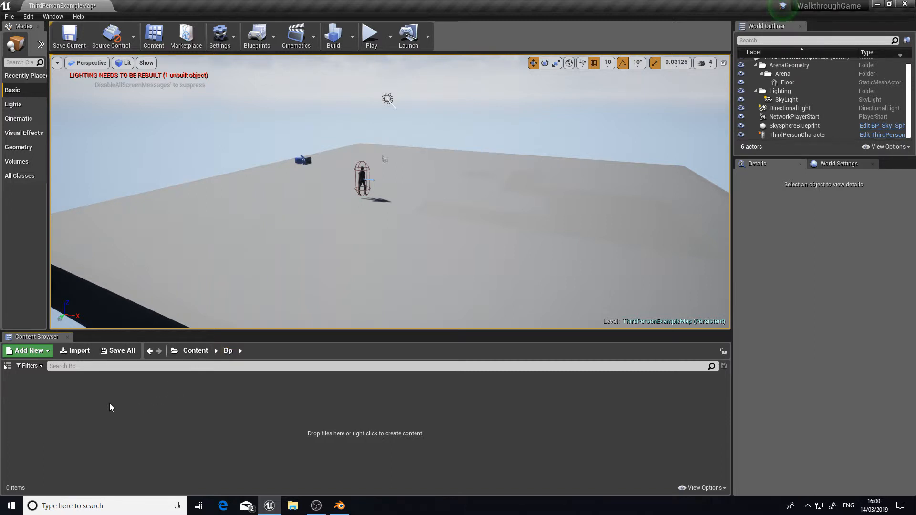
right_click(84, 396)
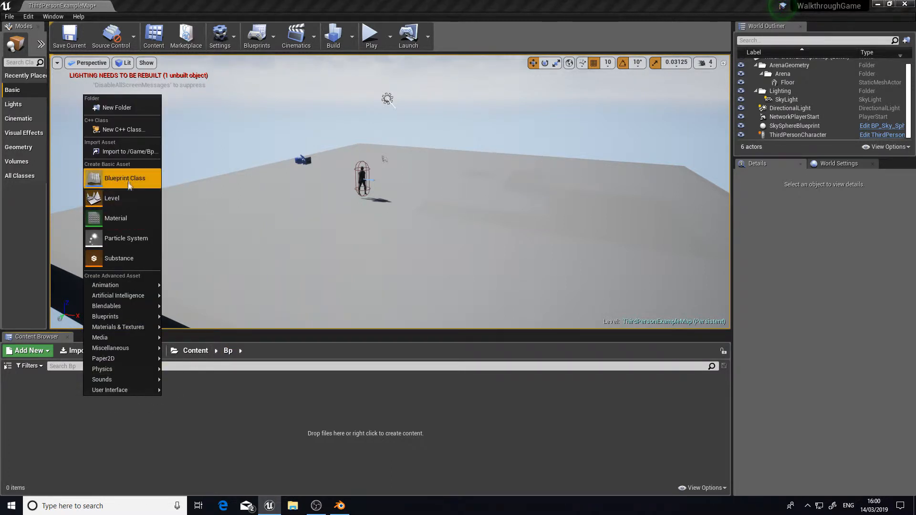
left_click(127, 181)
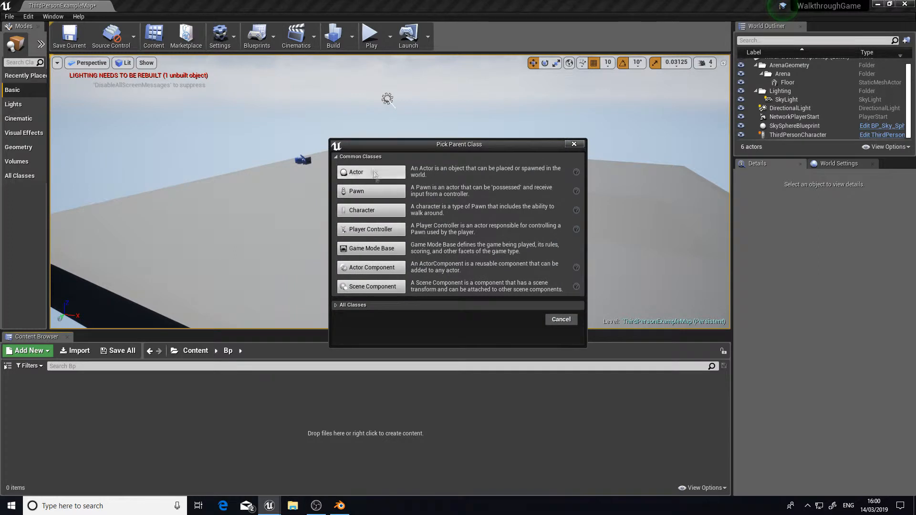
left_click(370, 172)
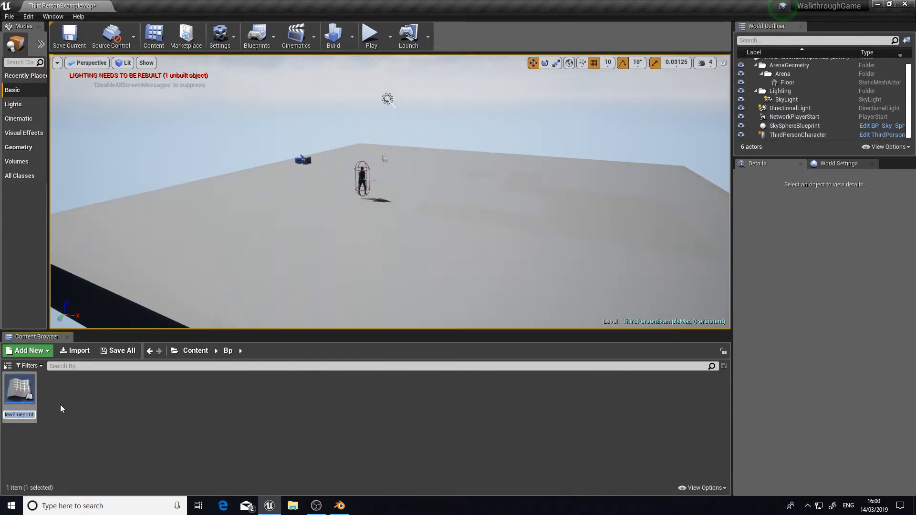
key("BackSpace")
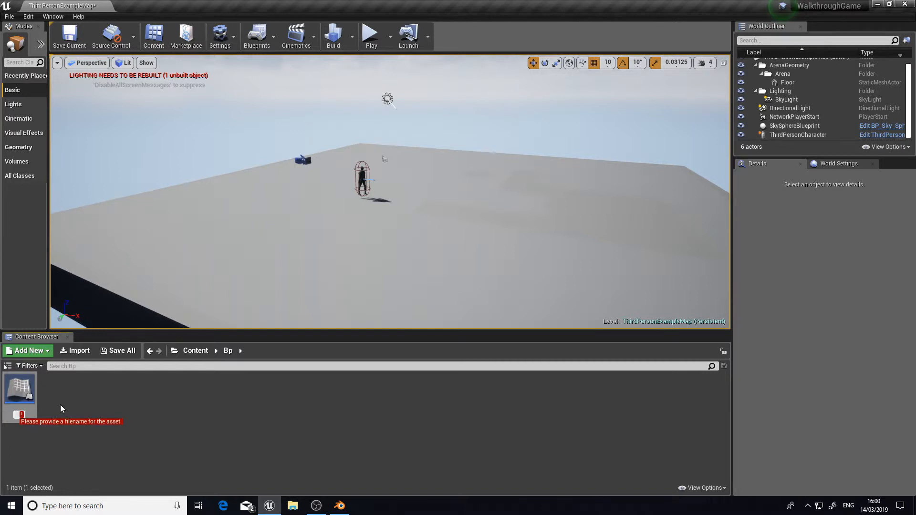
type("Tree1BP")
key("Return")
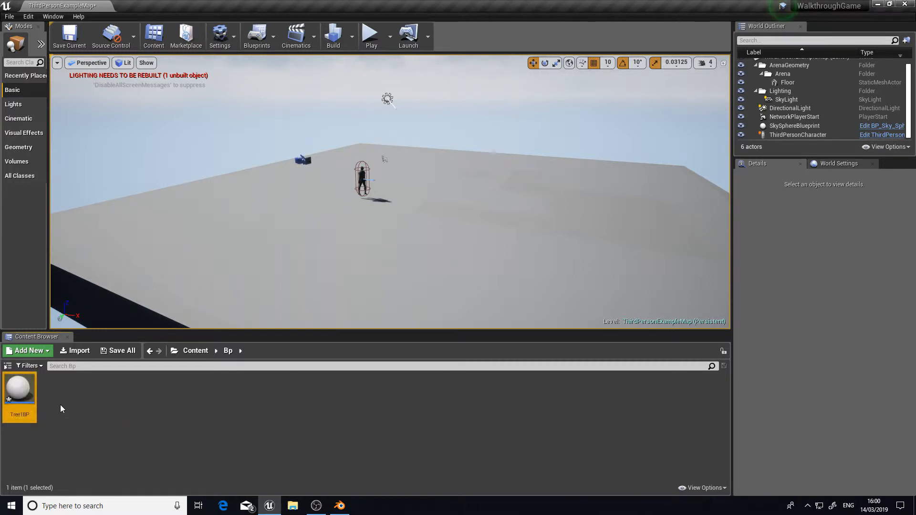
- Open the Tree1BP blueprint for editing and select its default scene root
double_click(32, 402)
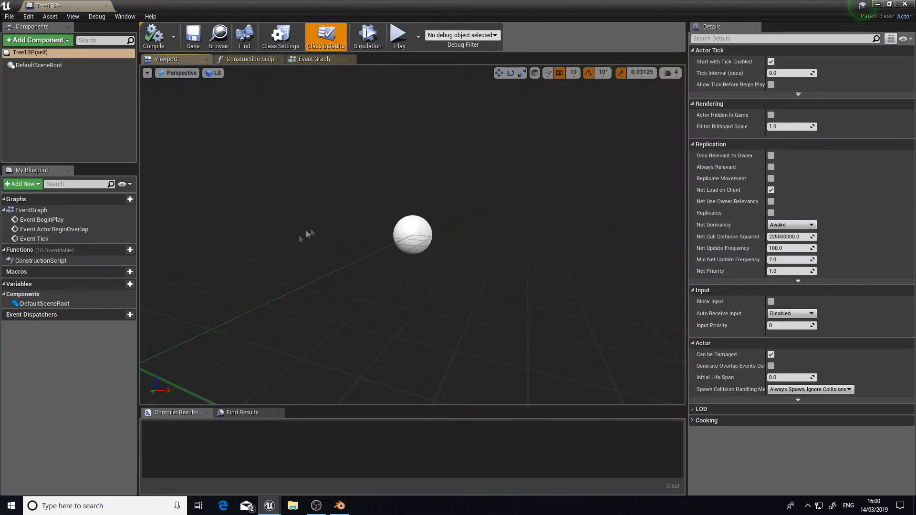
mouse_move(410, 239)
right_mouse_down()
mouse_move(410, 210)
mouse_move(406, 248)
mouse_move(444, 245)
mouse_move(409, 239)
right_mouse_up()
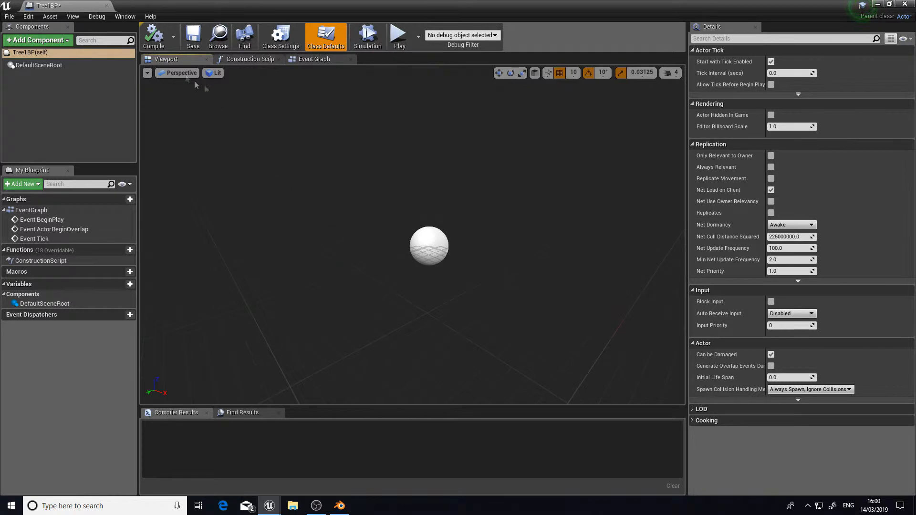
left_click(57, 41)
left_click(58, 42)
left_click(58, 43)
left_click(58, 43)
left_click(438, 244)
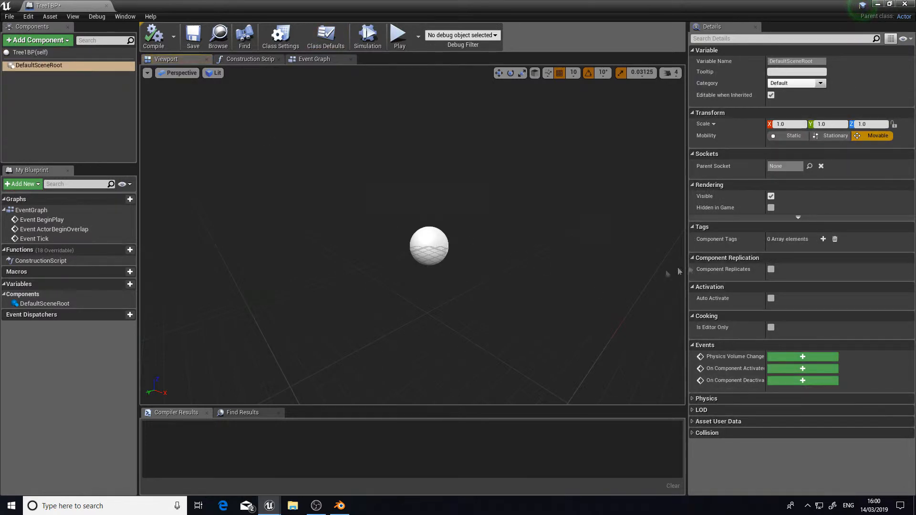
- Add a Static Mesh component named TreeBranch under the blueprint's default scene root
left_click(47, 40)
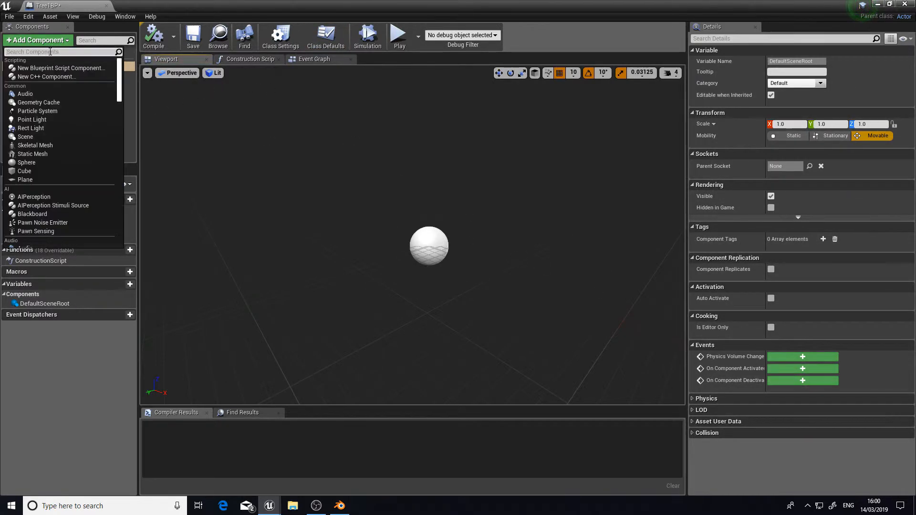
type("stat")
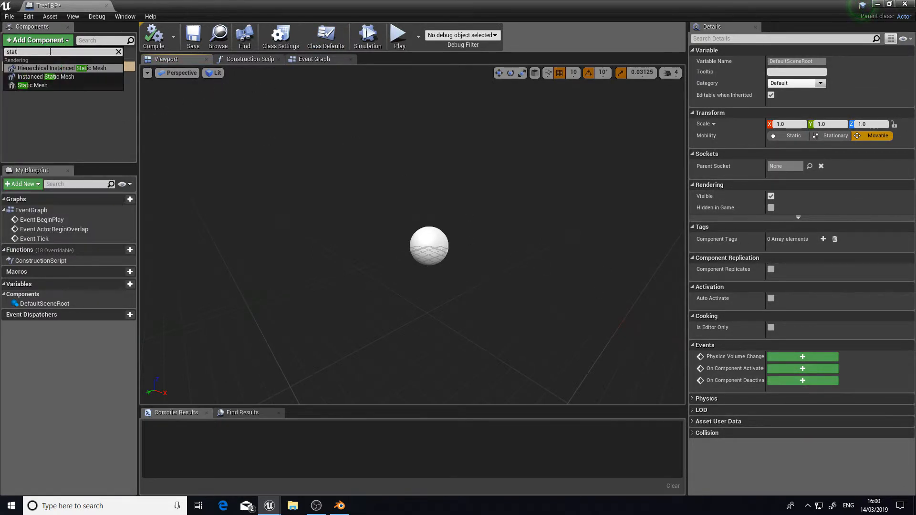
key("Down")
key("Down")
key("Return")
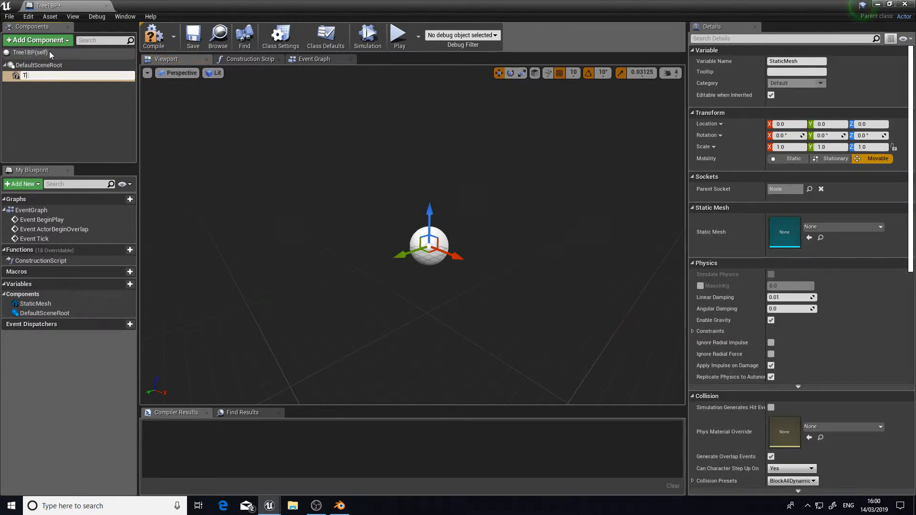
type("TreeBranch")
key("Return")
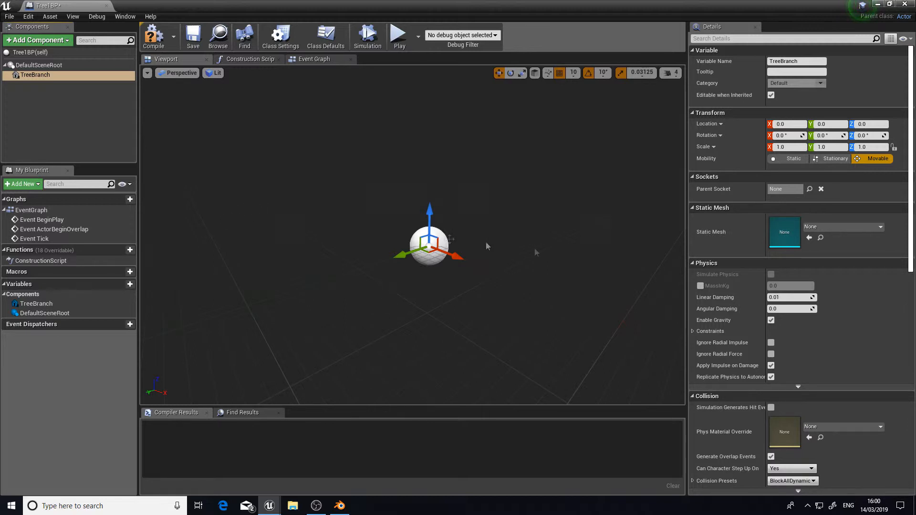
- Assign the LowPoly_Tree_Cube mesh to the TreeBranch component
left_click(842, 227)
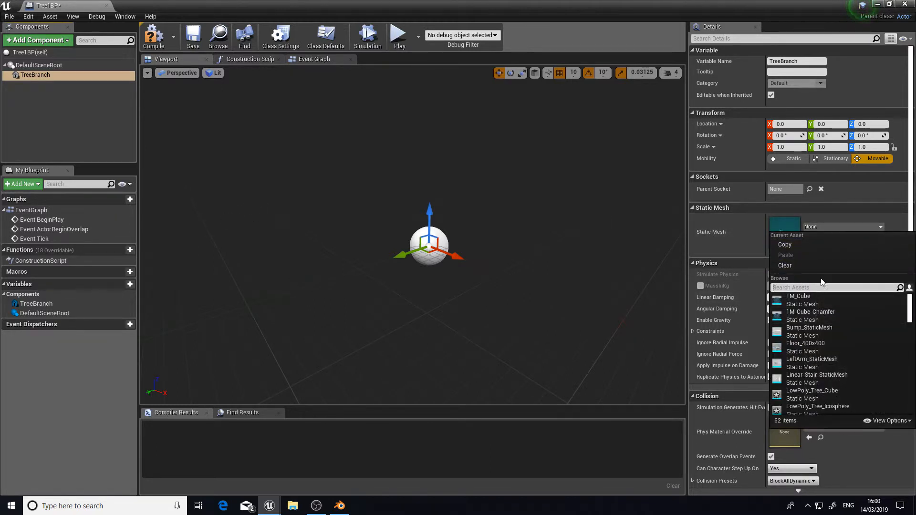
type("tree")
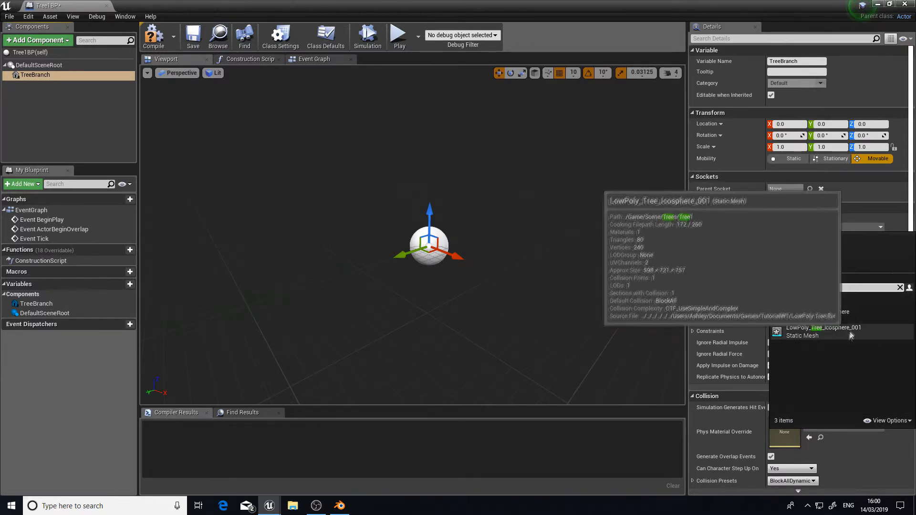
left_click(856, 301)
mouse_move(413, 235)
right_mouse_down()
mouse_move(413, 258)
mouse_move(413, 209)
mouse_move(405, 248)
right_mouse_up()
- Make two copies of the TreeBranch component in the blueprint
left_click(59, 78)
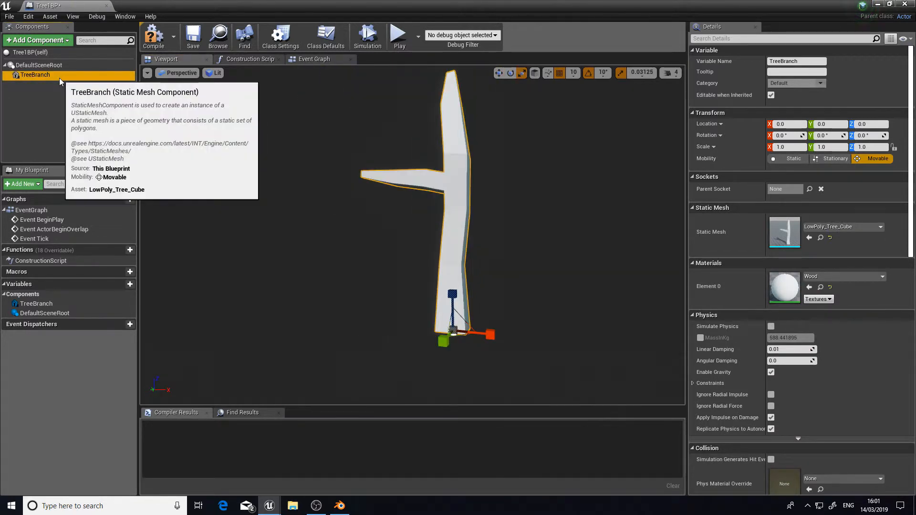
key("ctrl+v")
key("ctrl+v")
- Set the first copied component's mesh to LowPoly_Tree_Icosphere and the second copy's mesh to LowPoly_Tree_Icosphere_001
left_click(43, 88)
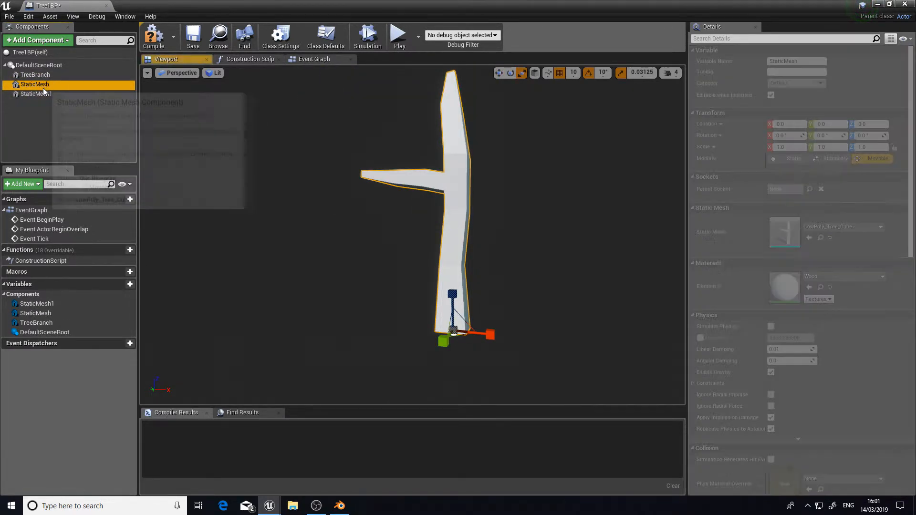
left_click(815, 228)
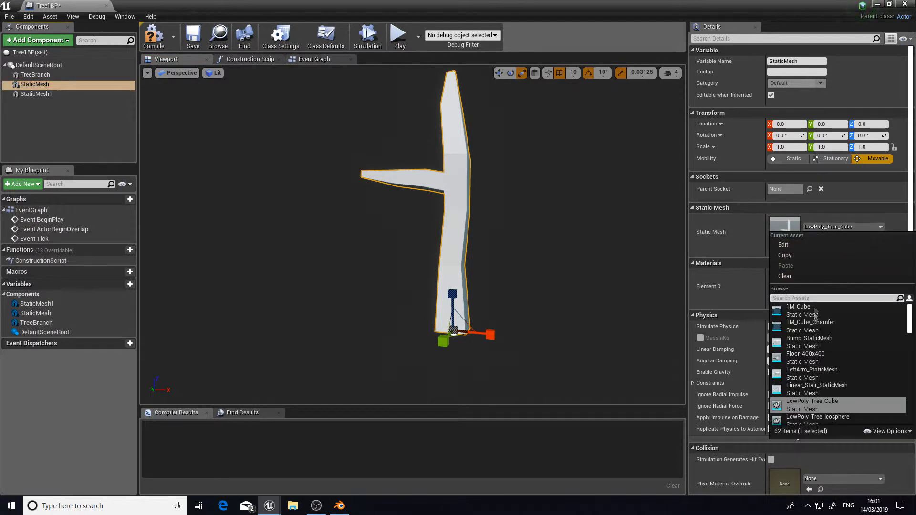
left_click(817, 418)
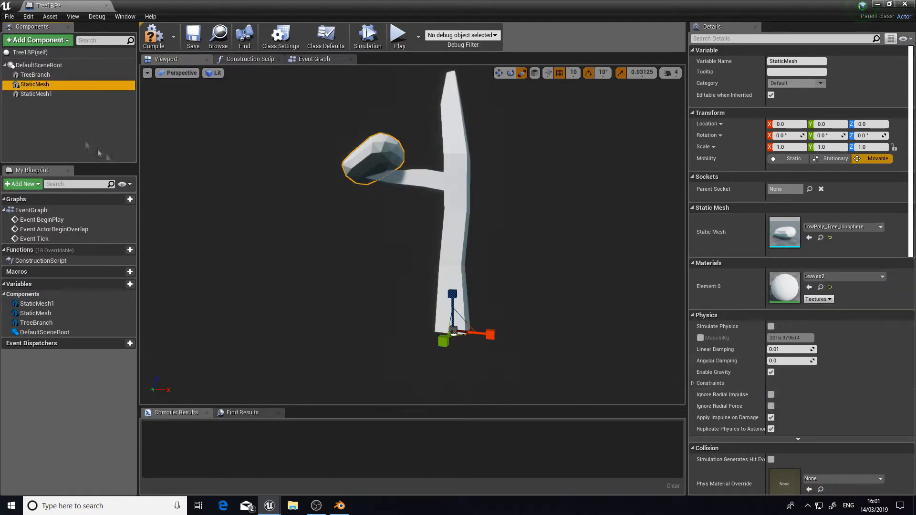
left_click(36, 94)
scroll(834, 200, "down", 2)
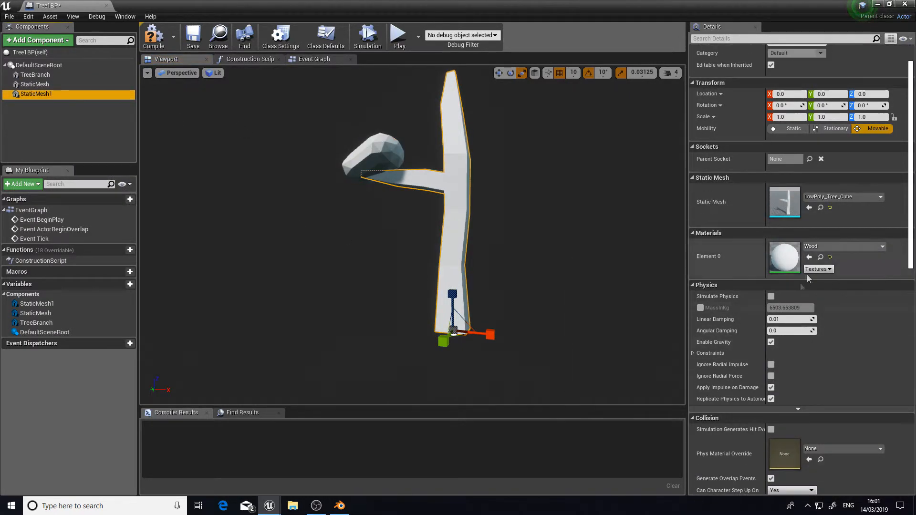
left_click(834, 200)
left_click(810, 374)
- Examine the assembled tree in the blueprint's viewport, checking the branch foliage, the trunk and the top foliage
left_click_drag(555, 303, 550, 296)
left_click(380, 202)
left_click(349, 160)
left_click(415, 198)
left_click(443, 151)
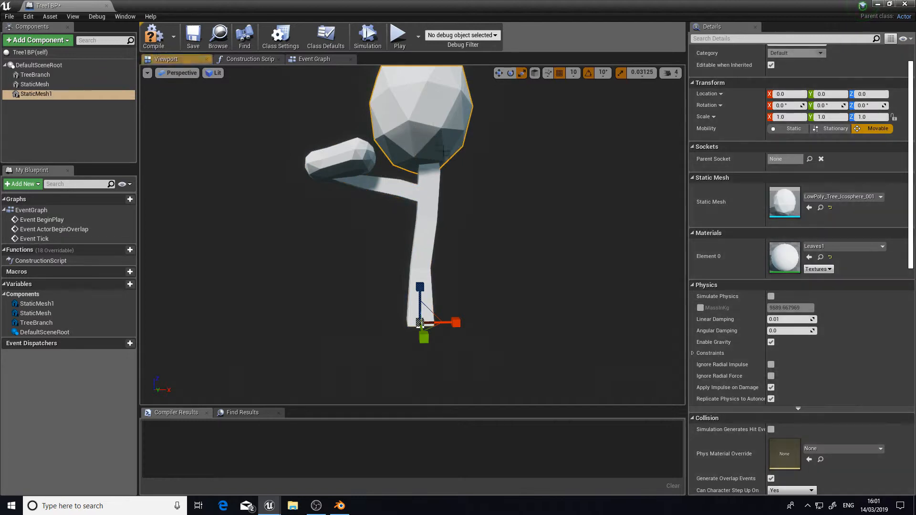
left_click(430, 194)
left_click(425, 118)
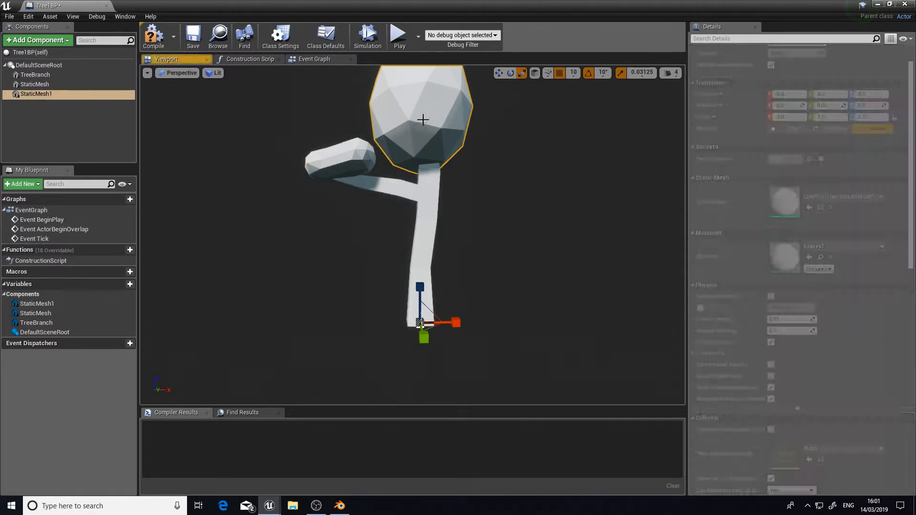
- Scale the trunk mesh and both foliage mesh components together to 0.5 on all axes
left_click(33, 75, "shift")
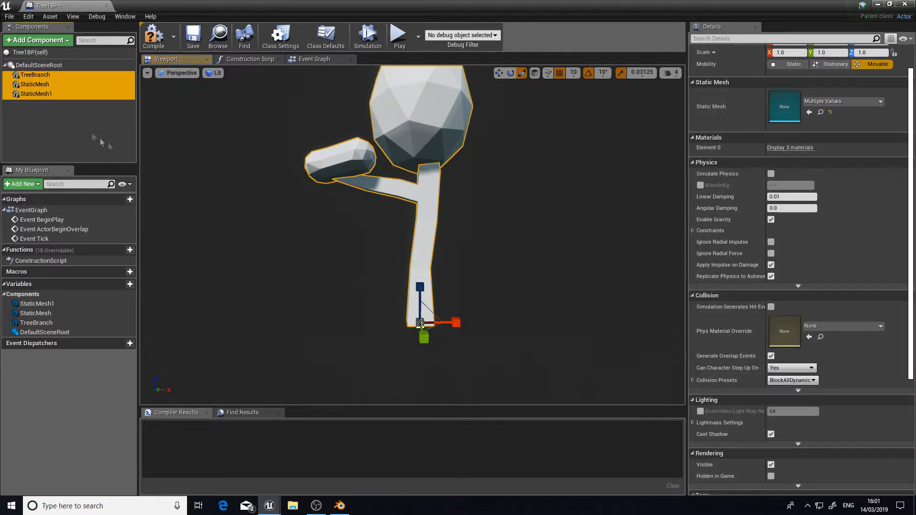
left_click_drag(419, 322, 380, 304)
right_click_drag(380, 304, 415, 302)
left_click(106, 116)
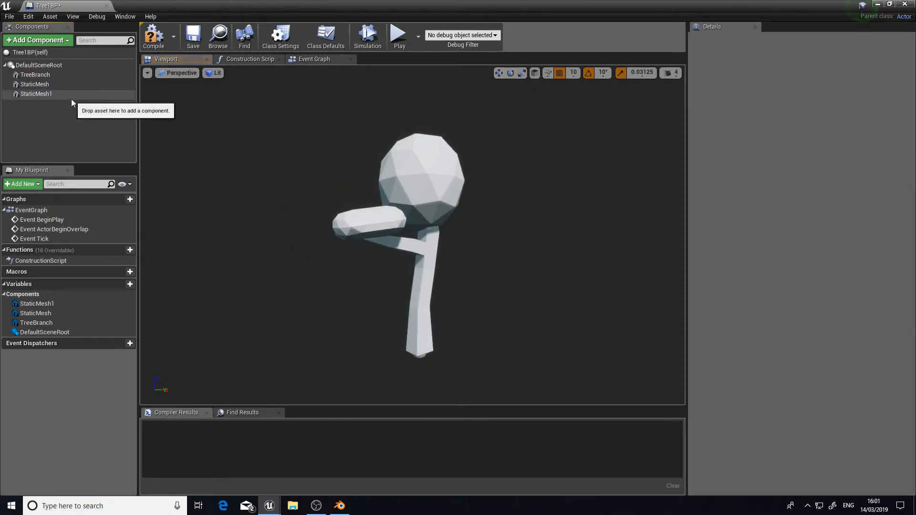
- Rename the branch foliage component as Leaves1 and the top foliage component as Leaves2
left_click(67, 86)
right_click(58, 87)
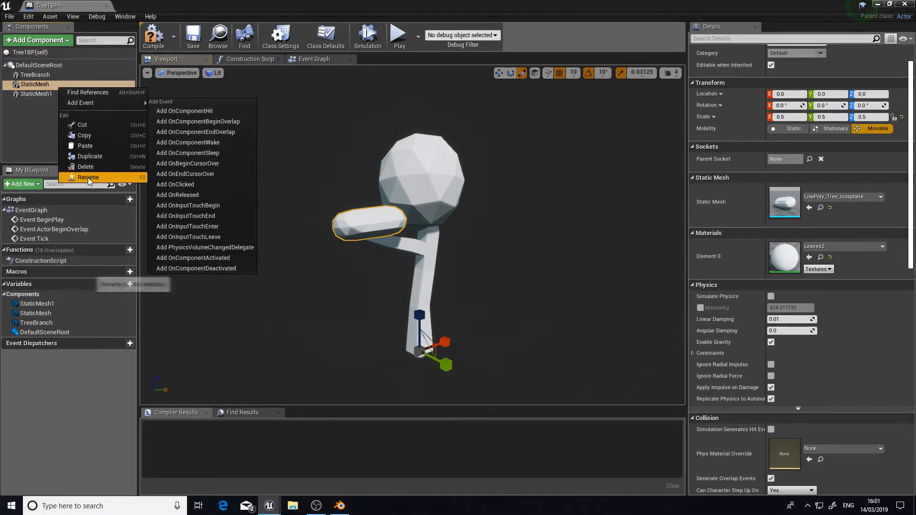
left_click(88, 177)
type("Leaves1")
key("Return")
right_click(55, 98)
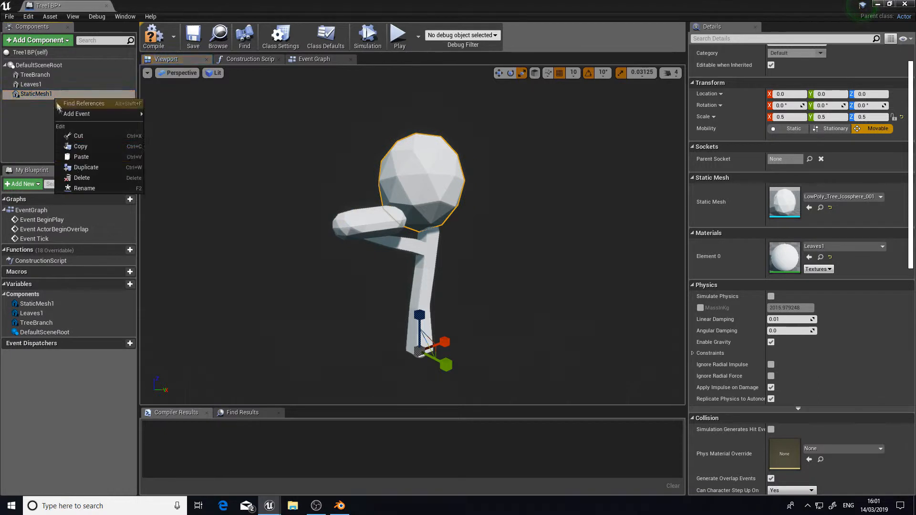
left_click(85, 187)
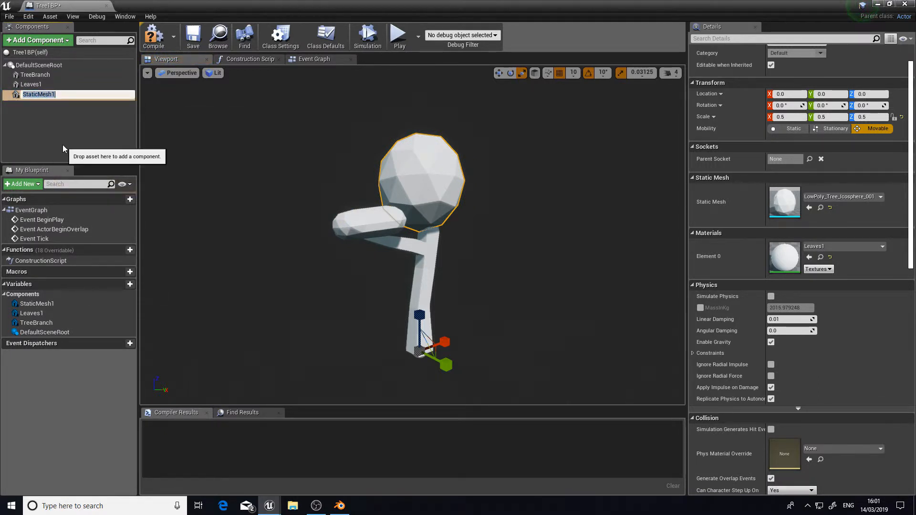
type("Leaves2")
key("Return")
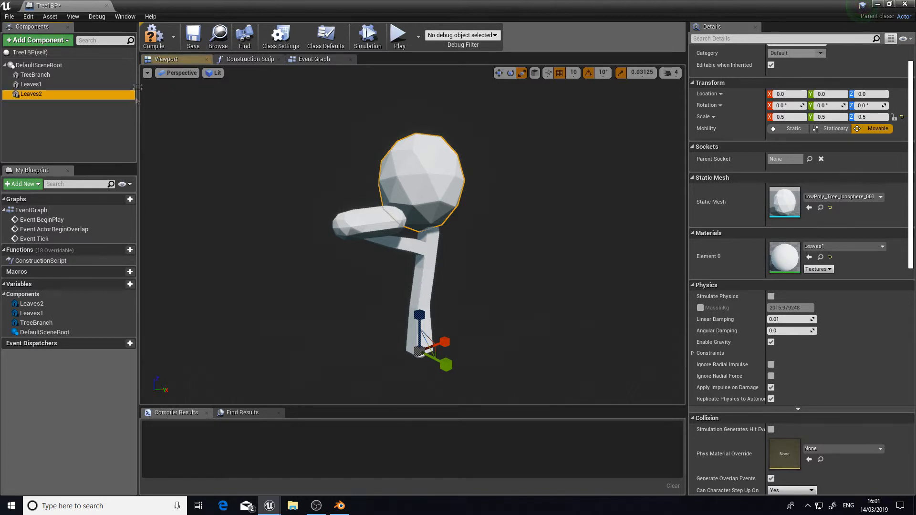
- Check the resized tree's foliage and trunk in the blueprint's viewport and compile the blueprint
left_click(96, 136)
right_click_drag(419, 286, 357, 291)
right_click_drag(343, 177, 336, 175)
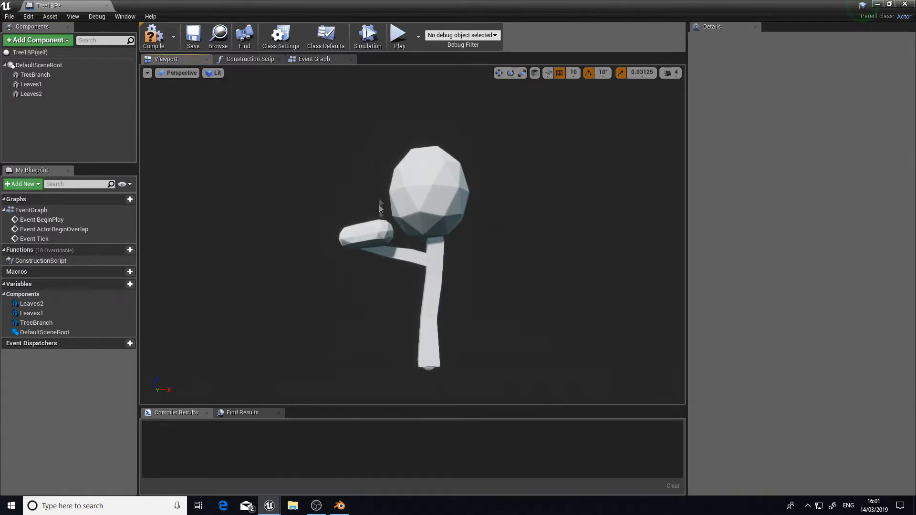
left_click(372, 233)
left_click(436, 282)
mouse_move(333, 281)
right_mouse_down()
mouse_move(351, 286)
mouse_move(333, 296)
right_mouse_up()
left_click(154, 35)
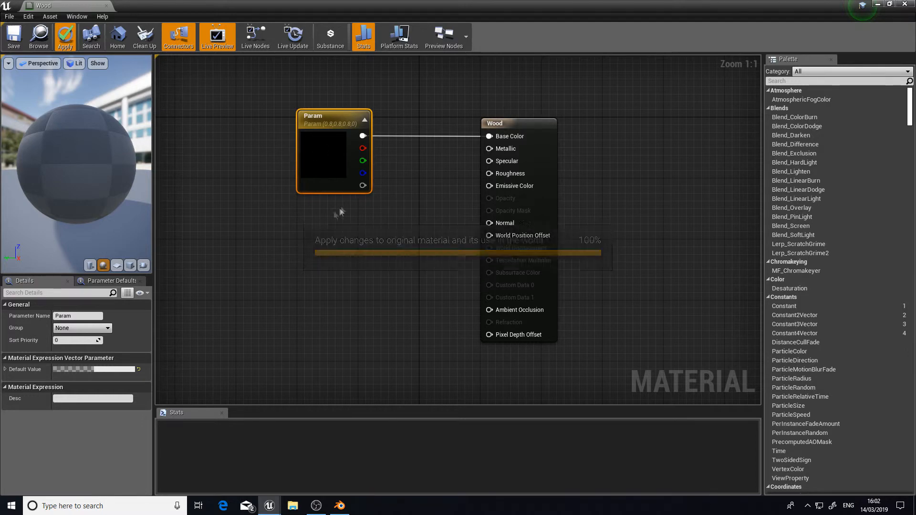
- Apply a brown Param colour of about 0.276, 0.145, 0.00925 to the Wood material and space its two nodes further apart
double_click(307, 156)
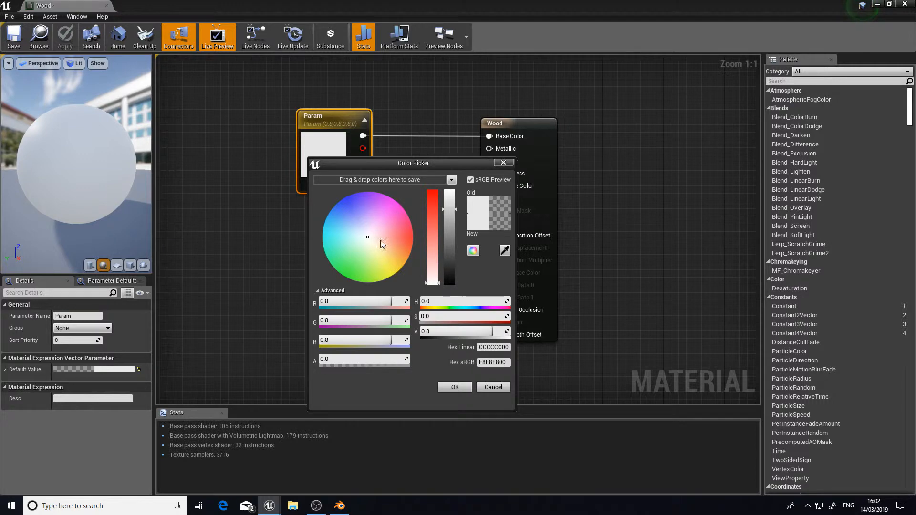
left_click_drag(389, 240, 389, 250)
left_click_drag(447, 248, 430, 215)
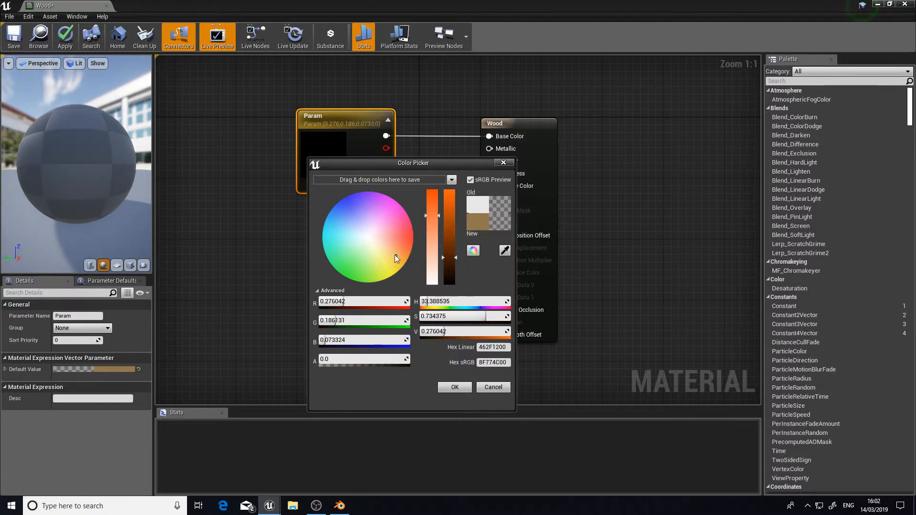
left_click_drag(396, 254, 406, 259)
left_click(459, 385)
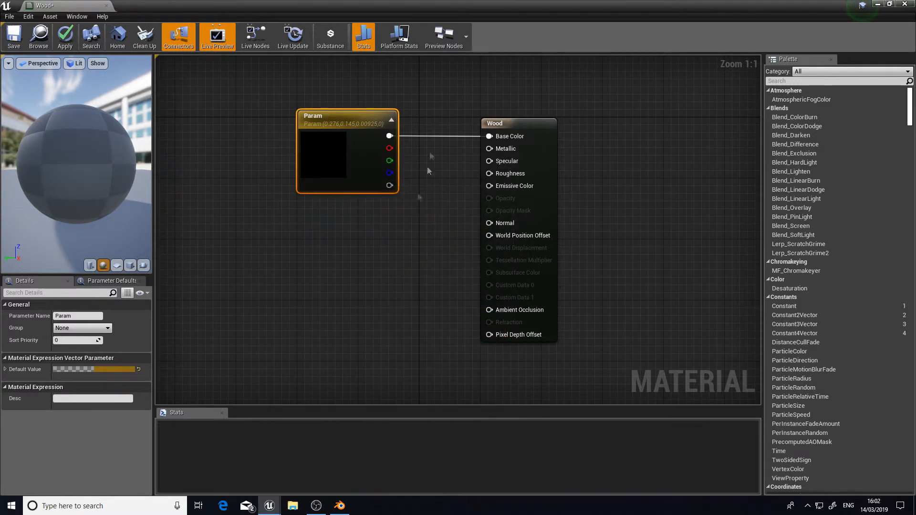
left_click(65, 37)
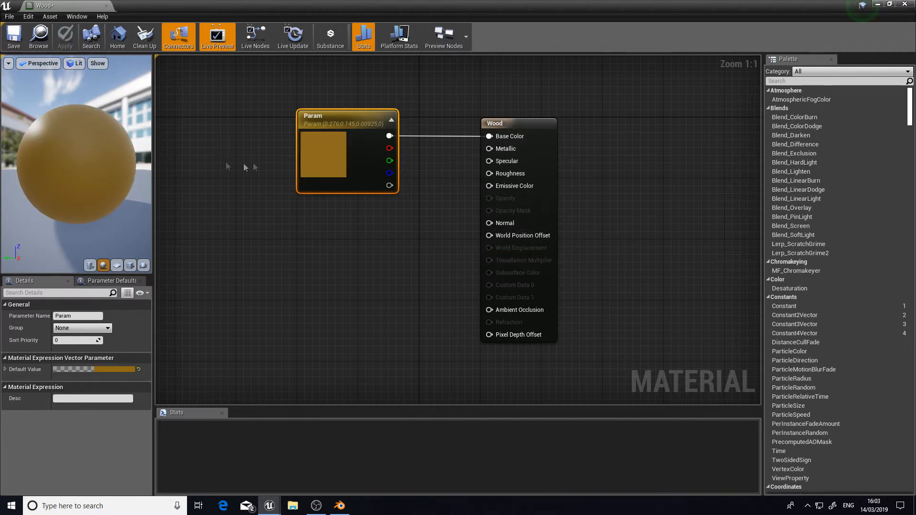
left_click_drag(377, 134, 338, 111)
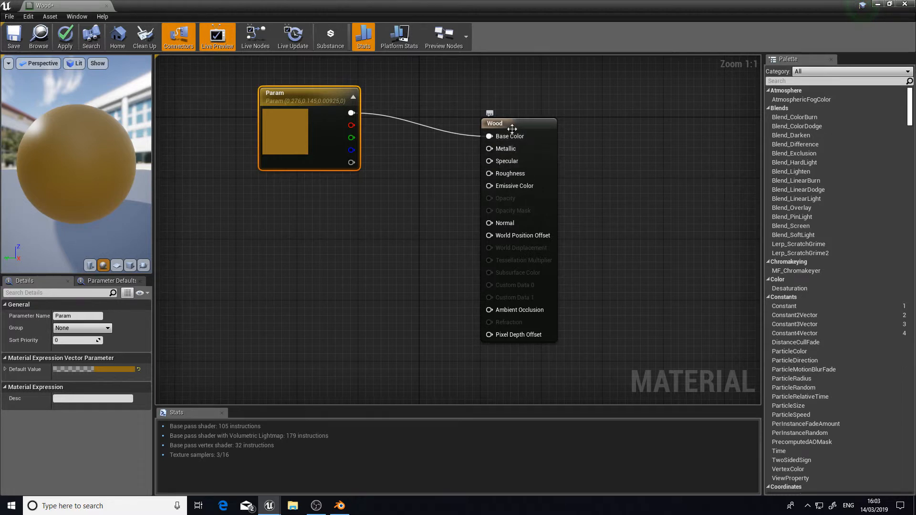
left_click_drag(509, 124, 563, 131)
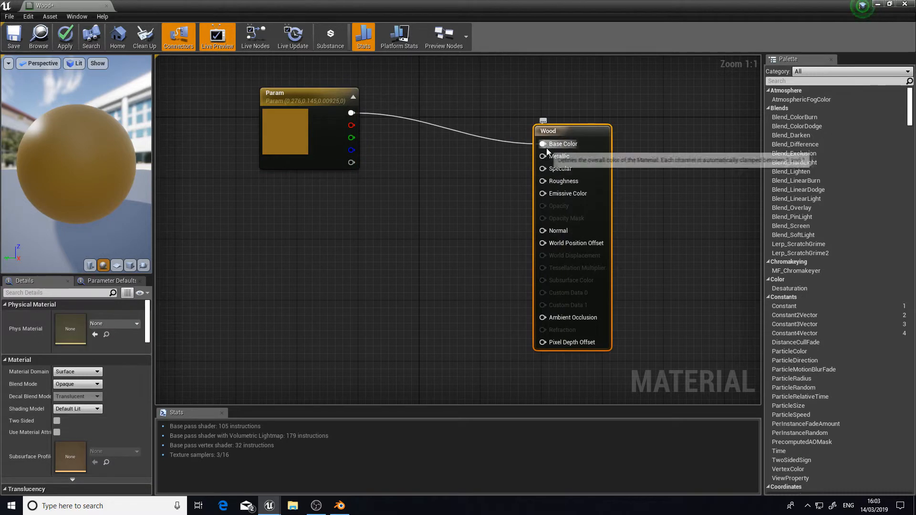
right_click(366, 232)
type("cons")
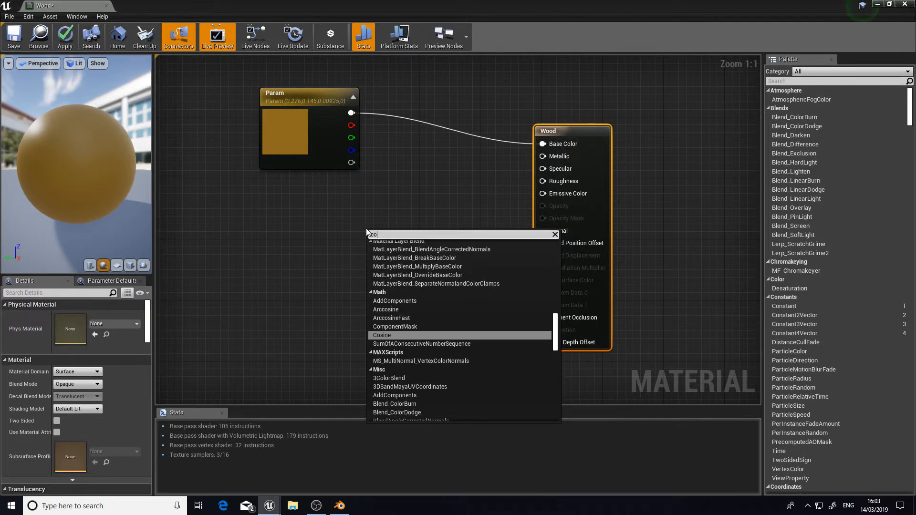
key("BackSpace")
key("BackSpace")
key("BackSpace")
key("BackSpace")
left_click(361, 227)
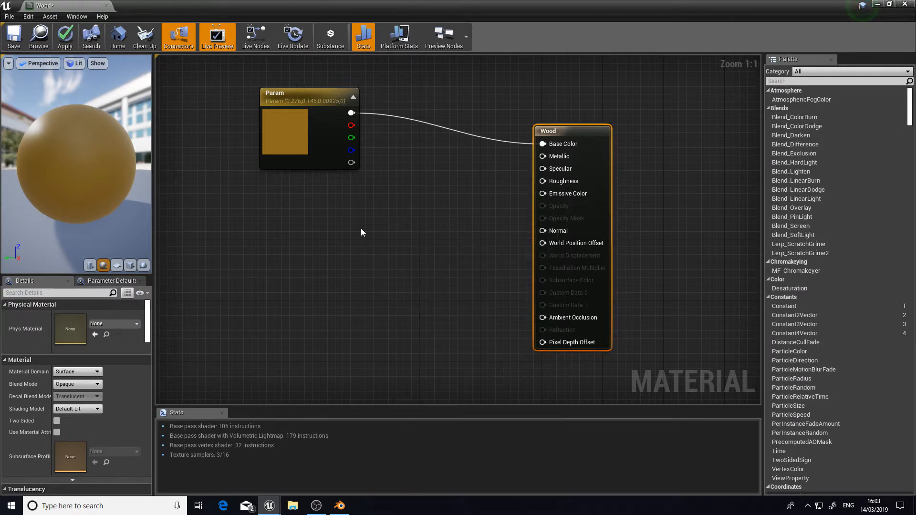
- Add a Constant node below the Param node and connect it to the Wood material's Metallic input
right_click(325, 257)
type("consta")
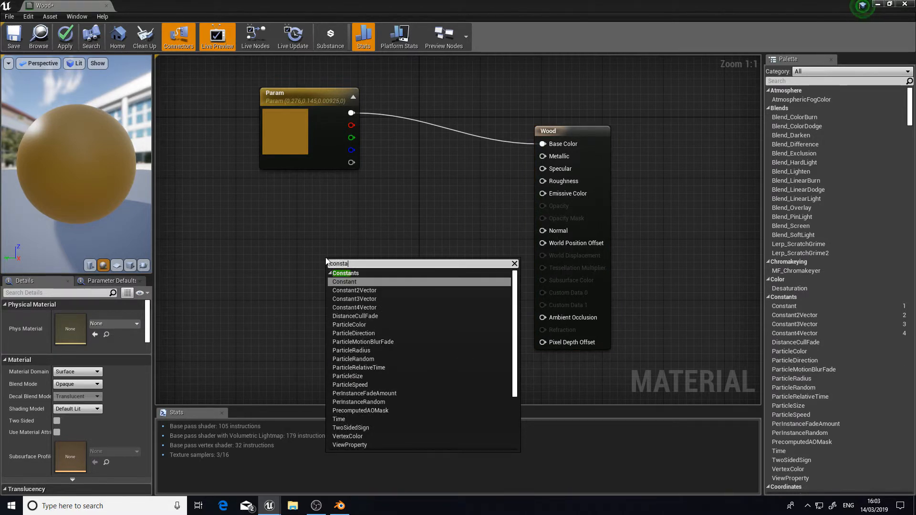
key("Down")
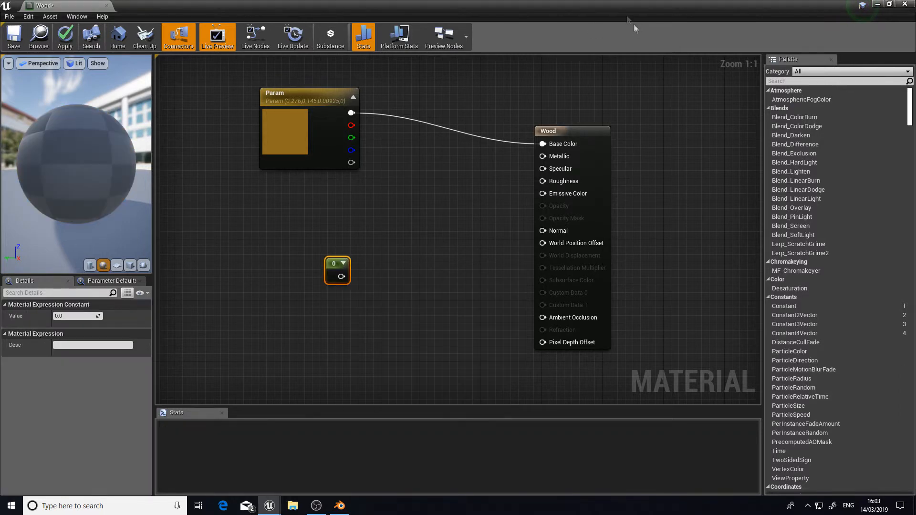
left_click_drag(327, 266, 547, 158)
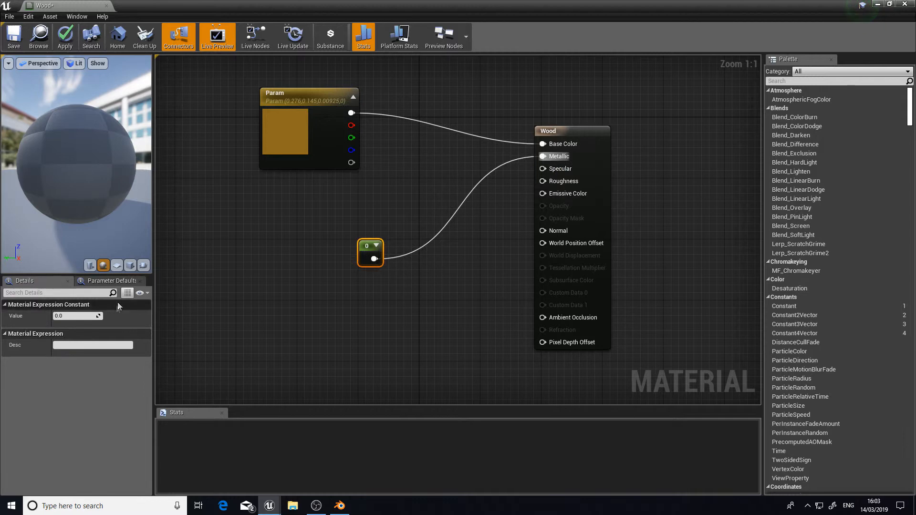
- Try a value of 1 for the Metallic constant and set it back to 0
mouse_move(70, 315)
left_mouse_down()
mouse_move(61, 315)
mouse_move(78, 315)
mouse_move(67, 316)
left_mouse_up()
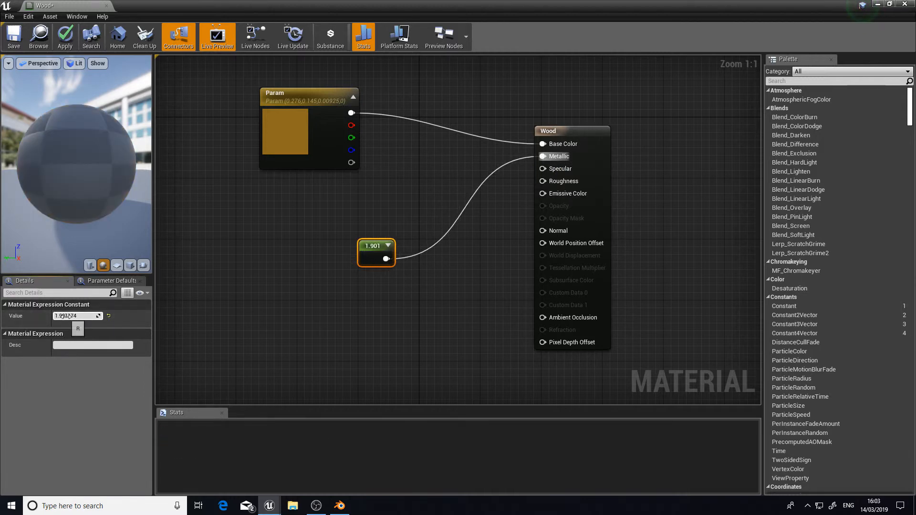
type("1")
key("Return")
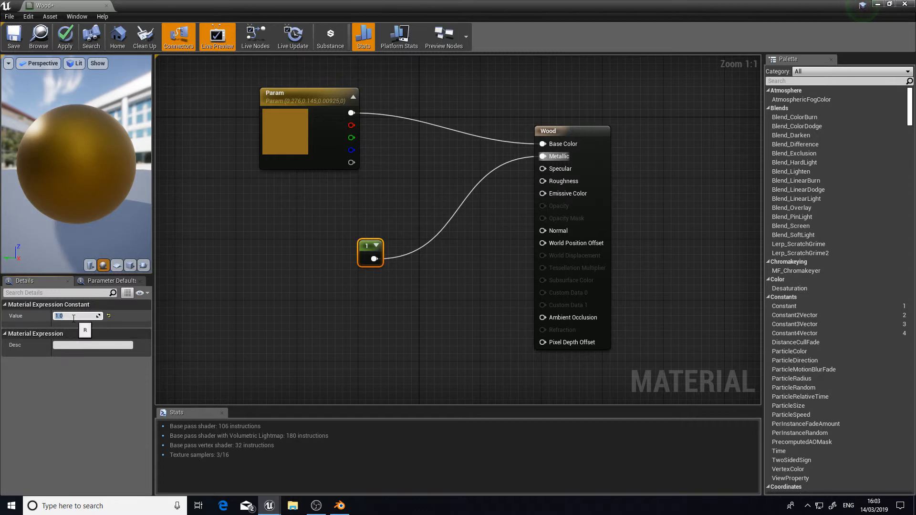
key("Return")
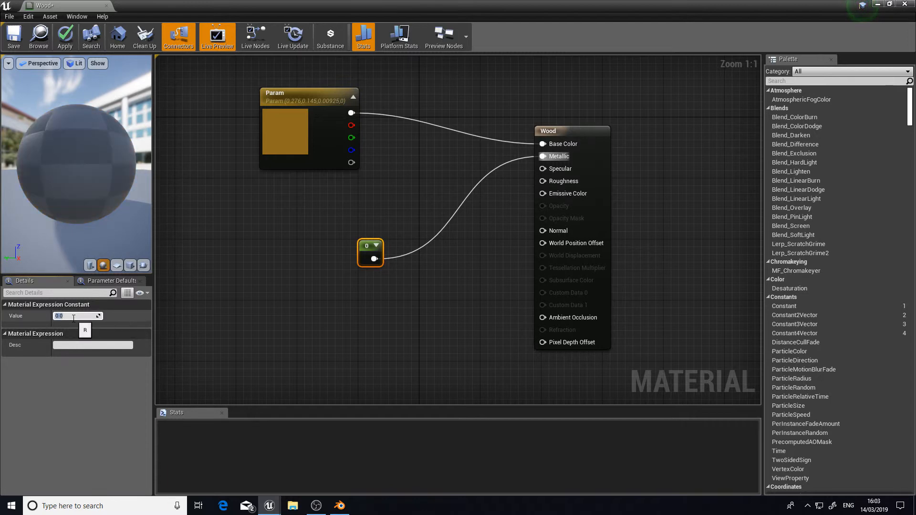
left_click(163, 272)
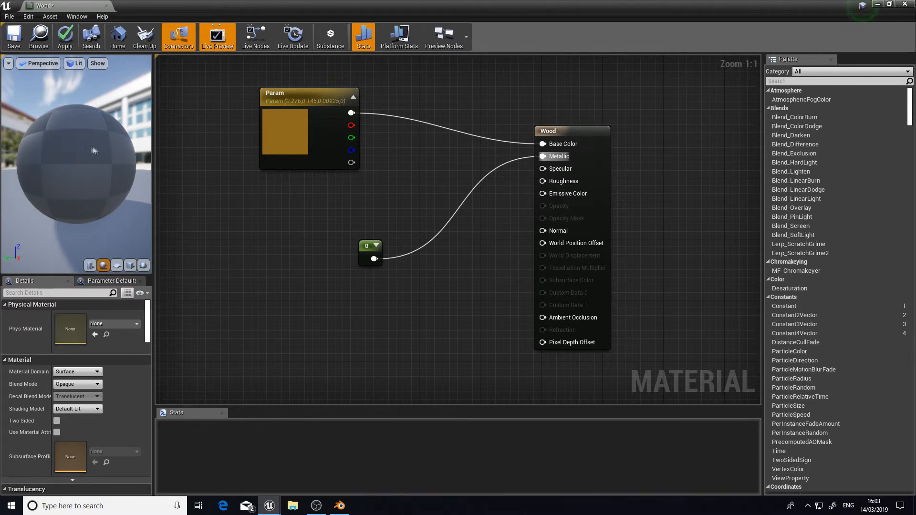
- Duplicate the Metallic constant, connect the copy to Roughness with a value of 0.4, and save and close the Wood material
left_click_drag(367, 244, 367, 199)
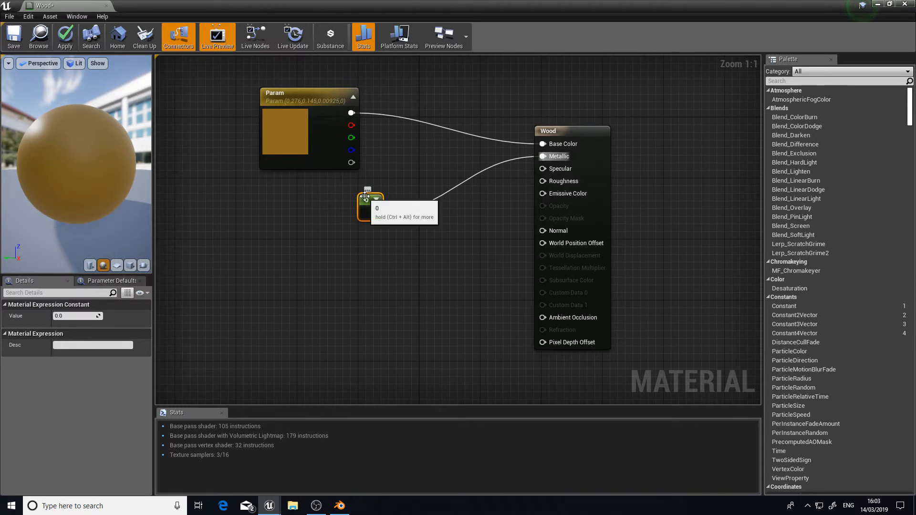
key("ctrl+w")
left_click_drag(350, 214, 542, 181)
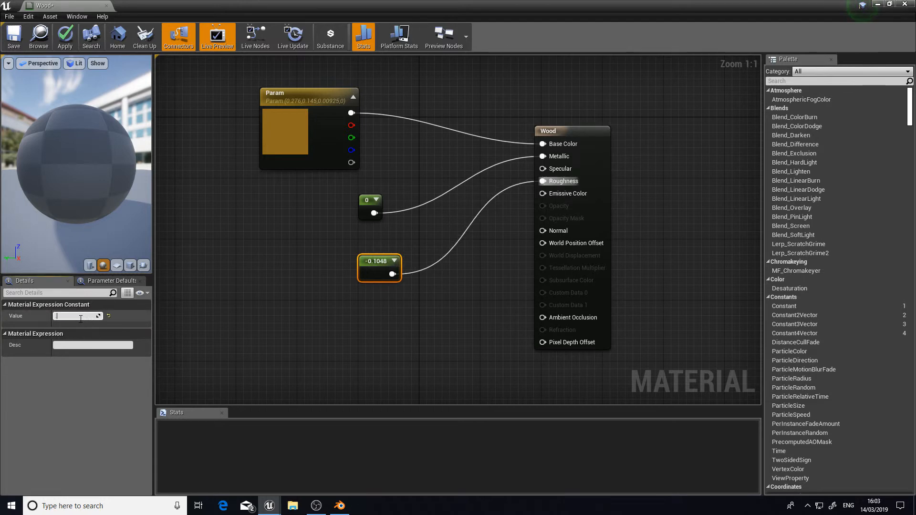
key("Return")
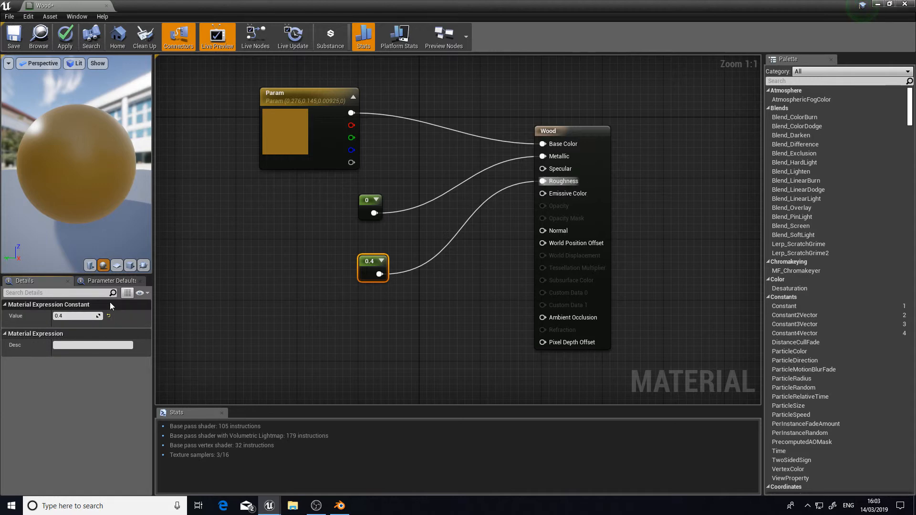
left_click(14, 37)
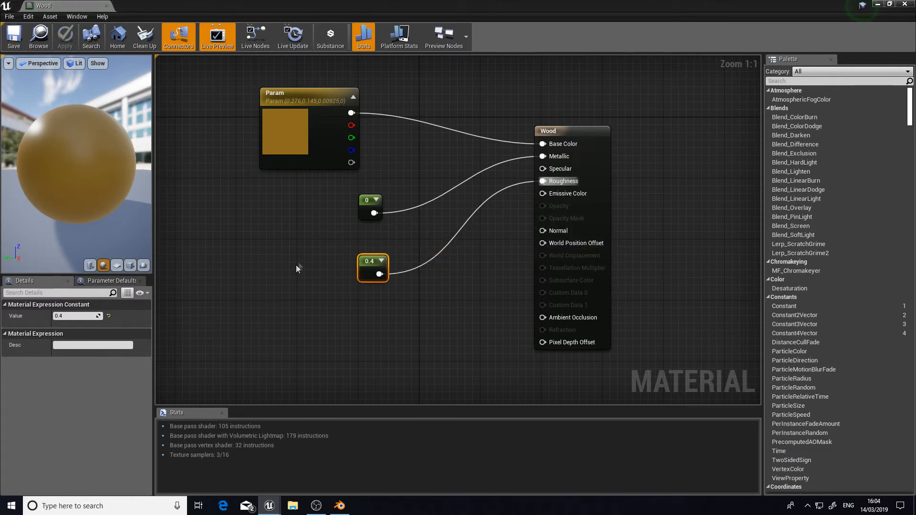
left_click(904, 4)
- Examine the tree with its recoloured wood in the level from several angles
left_click(246, 431)
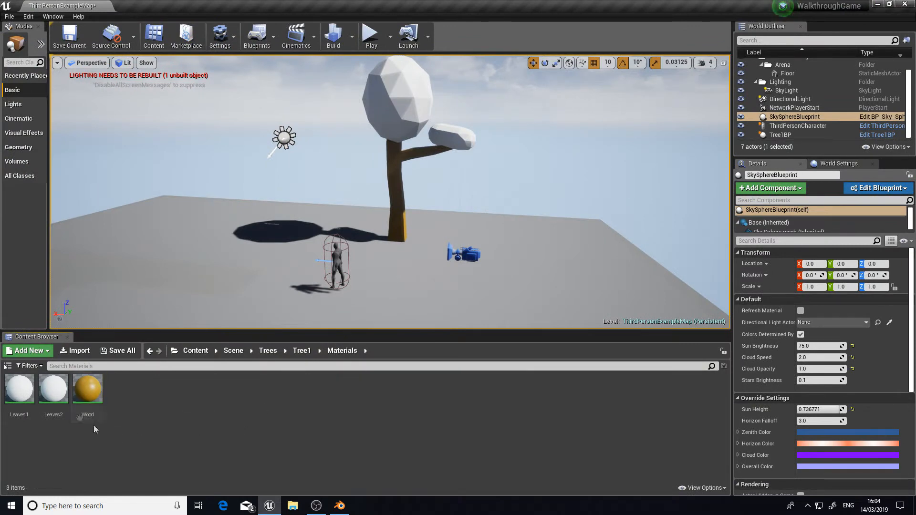
right_click_drag(413, 210, 396, 189)
key("w")
key("s")
left_click(389, 203)
scroll(388, 202, "up", 3)
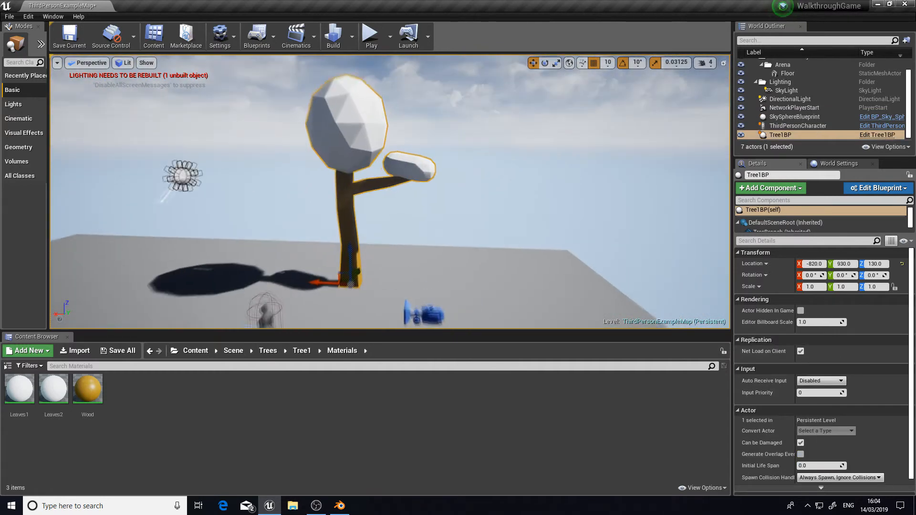
- Move the Leaves1 material's Param node clear of the result node and set its colour to light orange
double_click(26, 404)
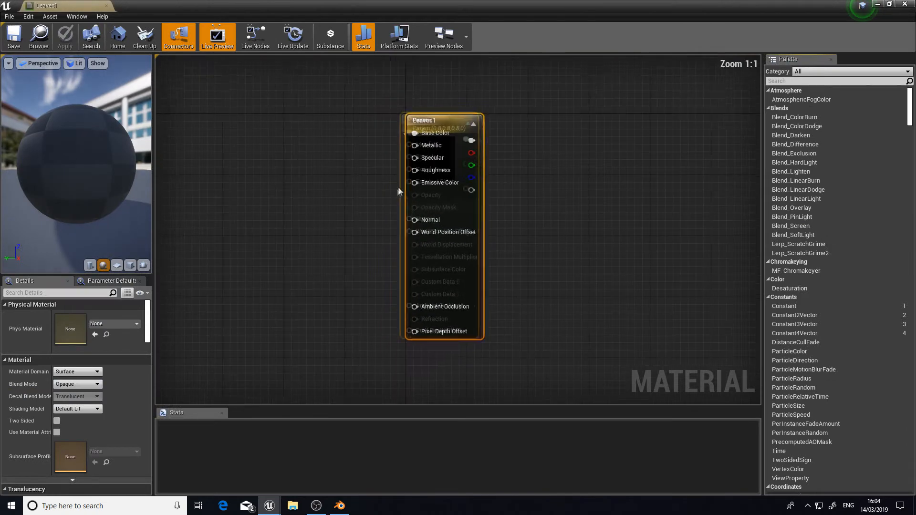
left_click_drag(459, 126, 371, 153)
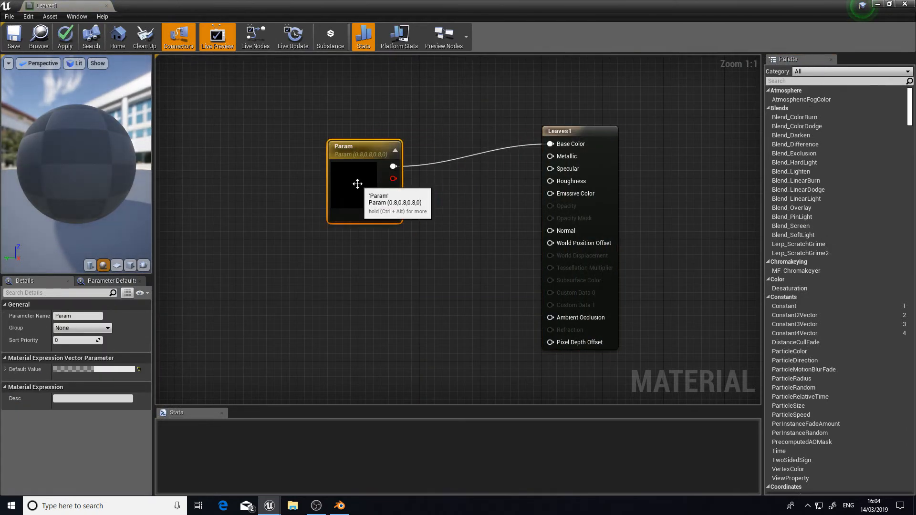
double_click(362, 176)
left_click(428, 277)
left_click_drag(430, 276, 430, 273)
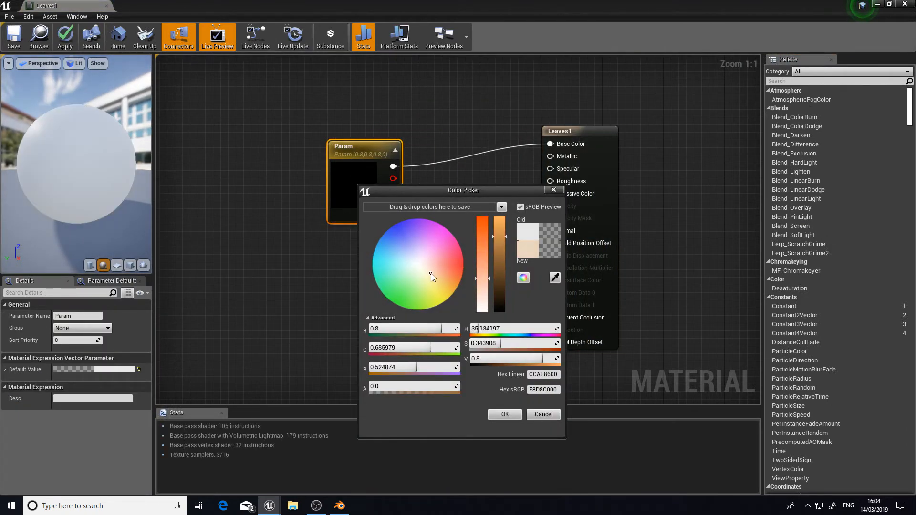
left_click_drag(497, 237, 503, 223)
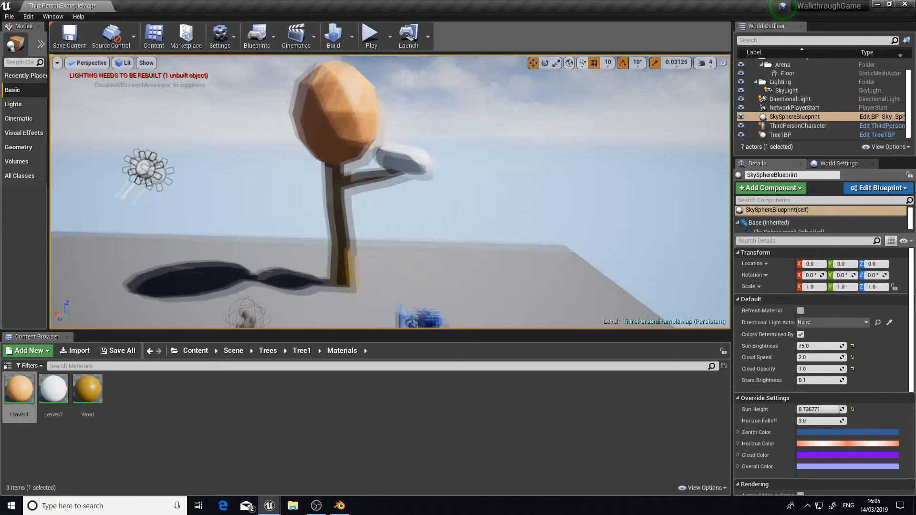
- Move the Leaves2 material's Param node clear of the result node and set its colour to pale green
left_click(502, 141)
right_click_drag(515, 143, 450, 218)
left_click(440, 184)
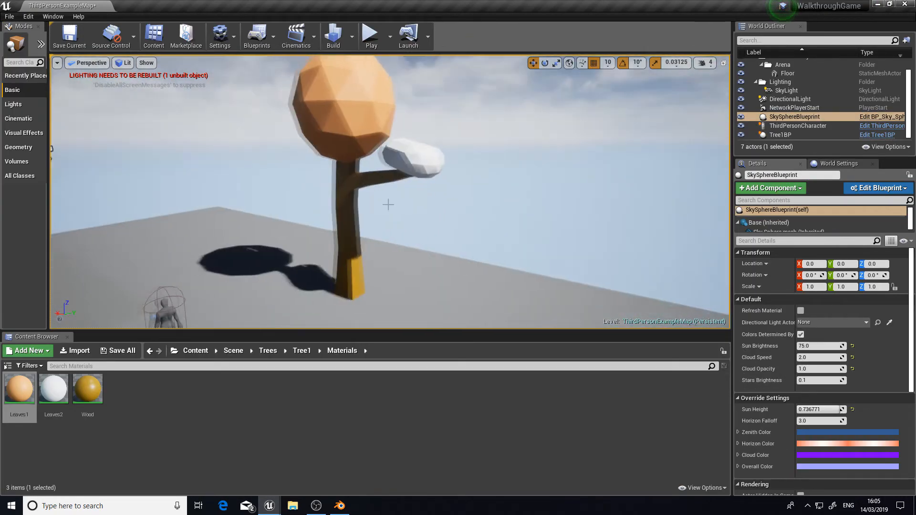
double_click(54, 388)
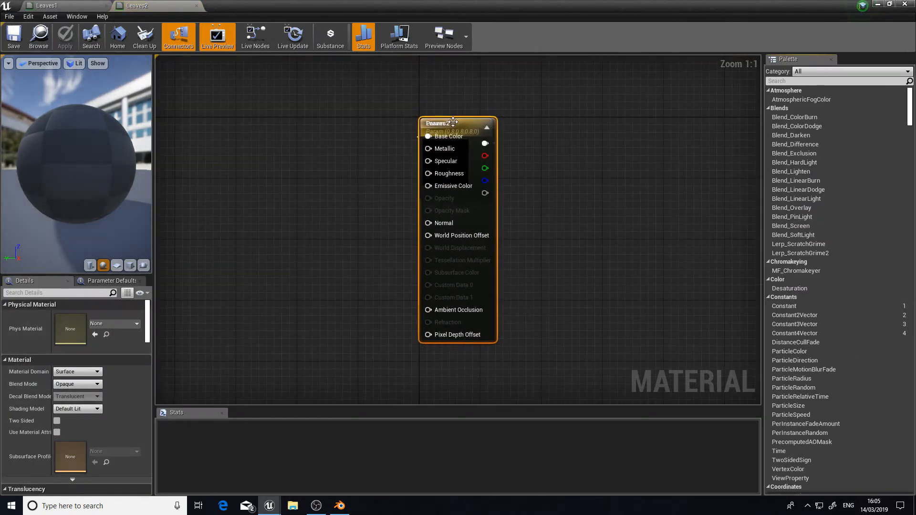
left_click(357, 167)
double_click(358, 166)
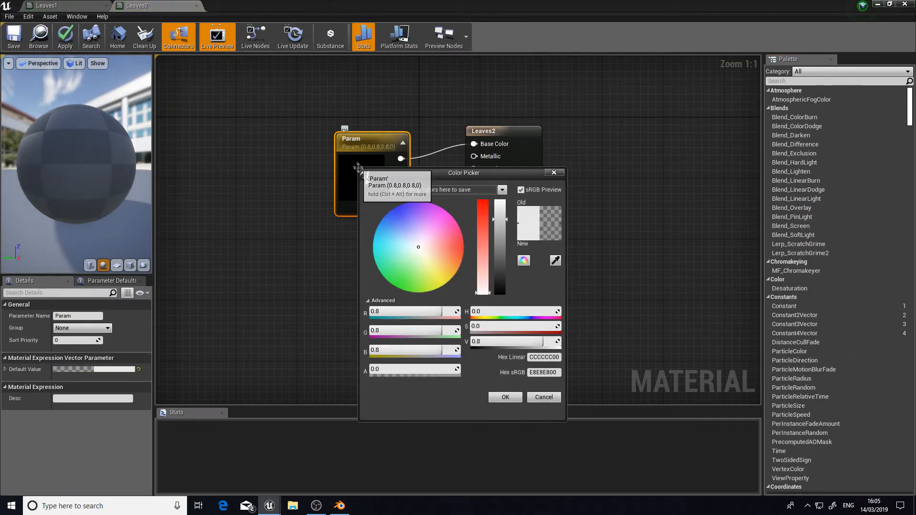
left_click_drag(420, 250, 433, 270)
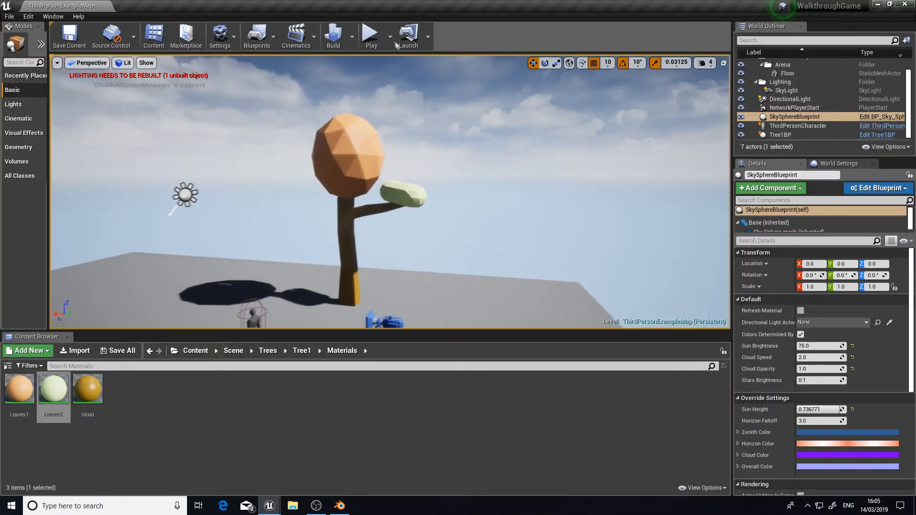
- Play the level in the selected viewport, run and jump the character around the tree to inspect its colours, and end the session
left_click(390, 36)
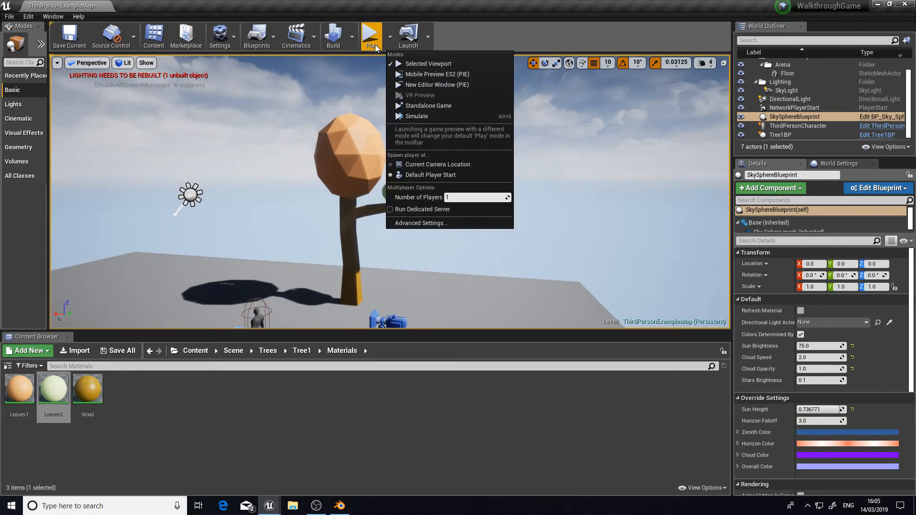
left_click(371, 35)
key("d")
key("a")
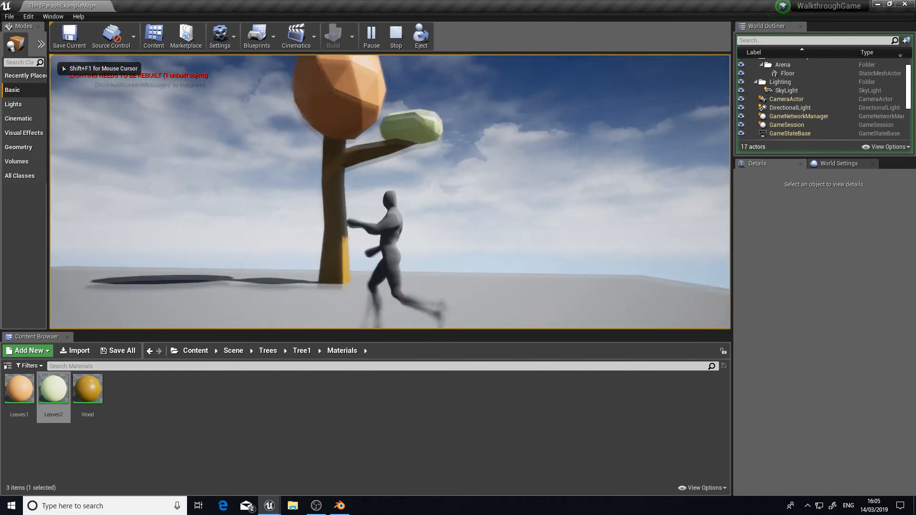
key("space")
key("d")
key("w")
key("space")
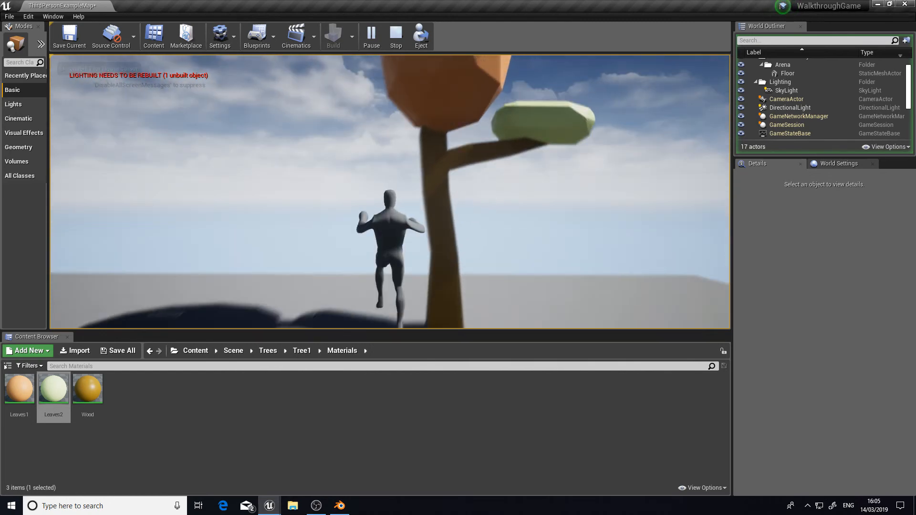
key("d")
key("space")
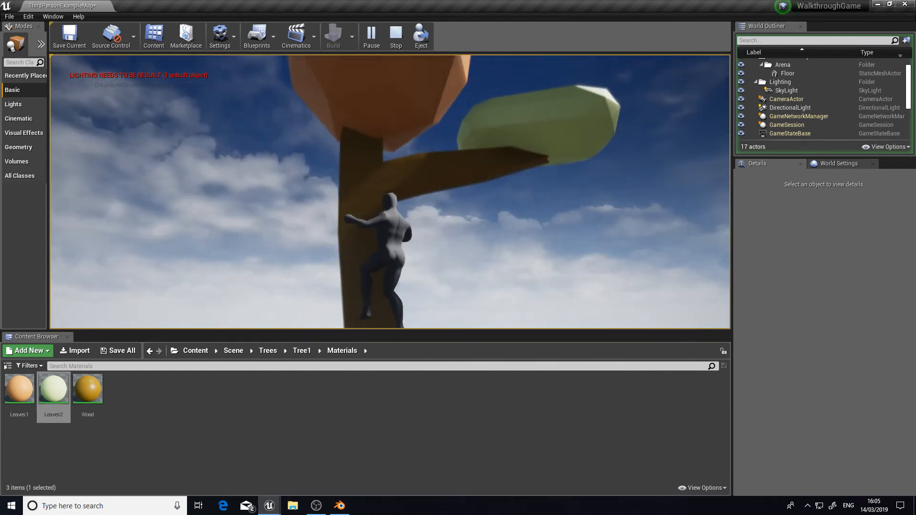
key("w")
key("space")
key("w")
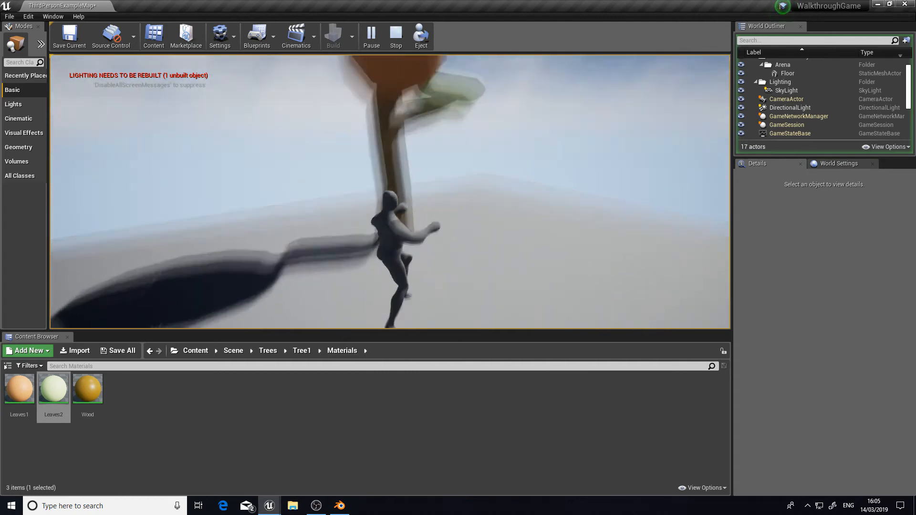
key("space")
key("d")
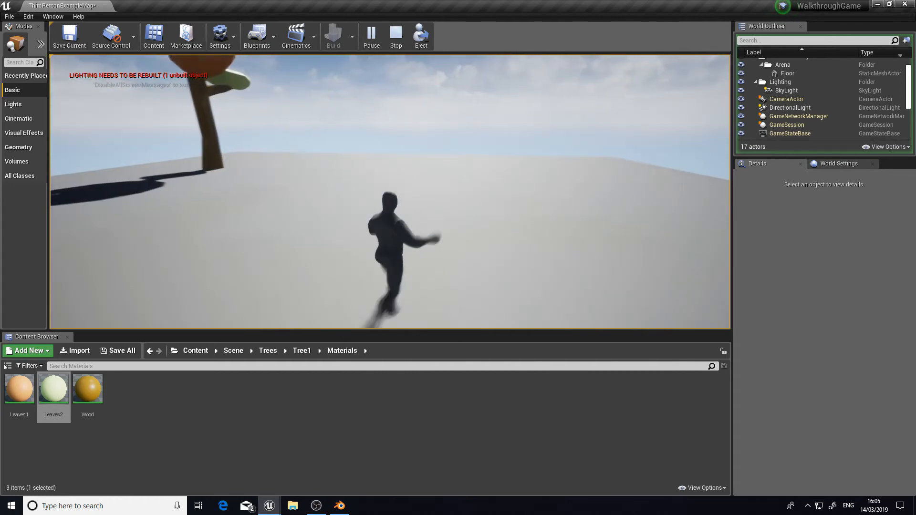
key("w")
key("w")
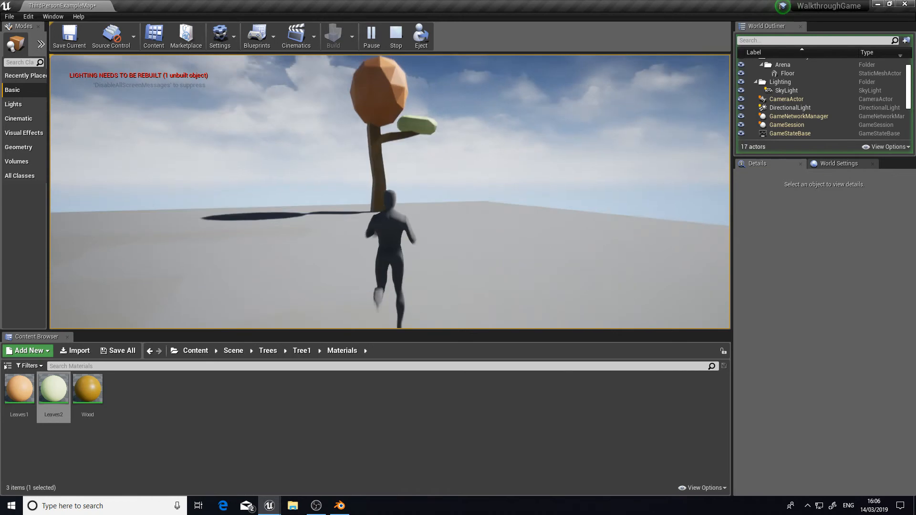
key("a")
key("space")
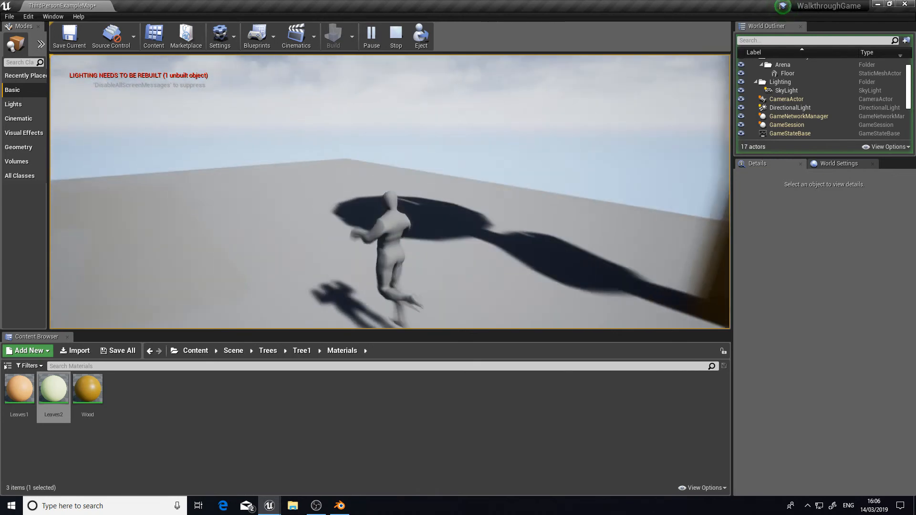
key("w")
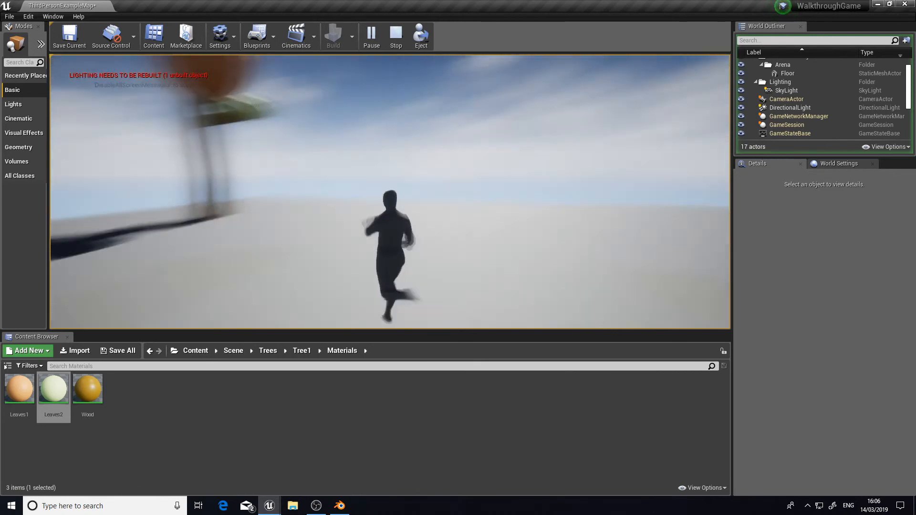
key("w")
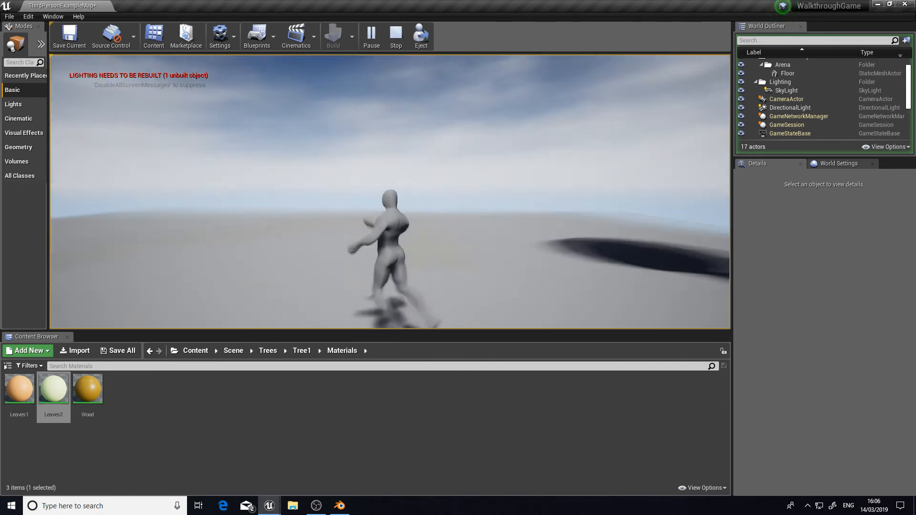
key("w")
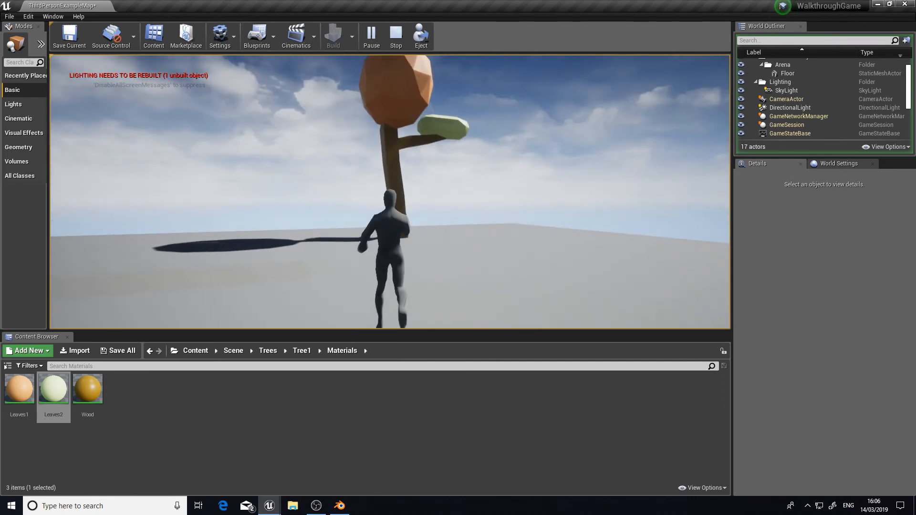
key("Escape")
- Apply the Leaves2 material to the level's floor
right_click_drag(432, 247, 388, 292)
left_click(431, 248)
key("s")
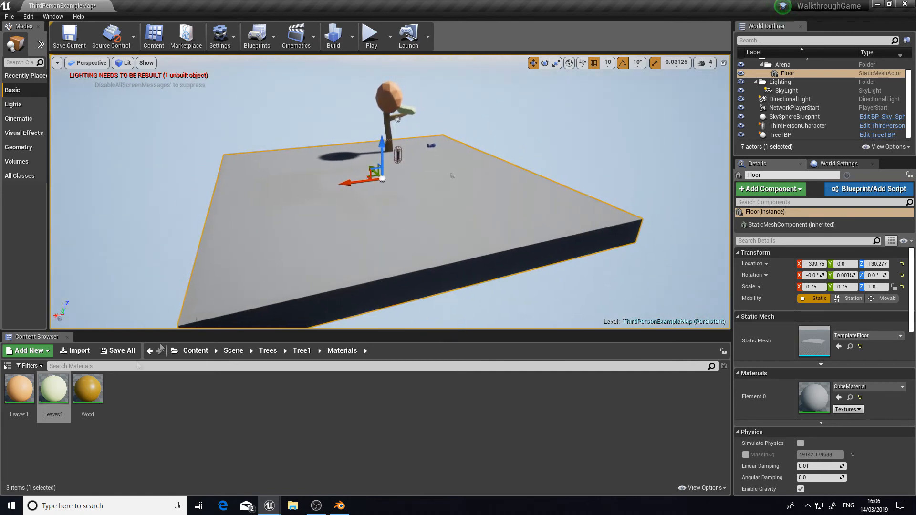
left_click(161, 420)
left_click_drag(49, 399, 229, 277)
right_click_drag(228, 277, 289, 255)
key("a")
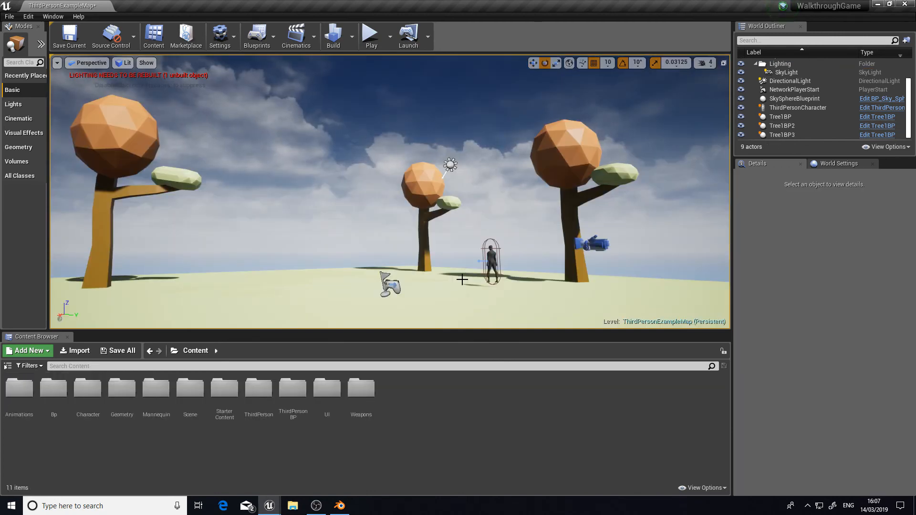